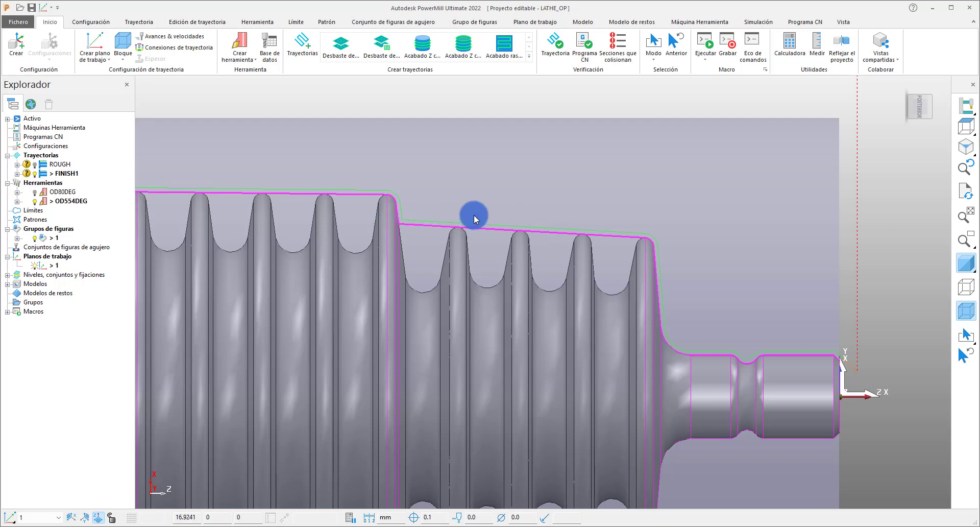
# Step: Hide the stock block around the turned part
pyautogui.scroll(-3, 595, 230)
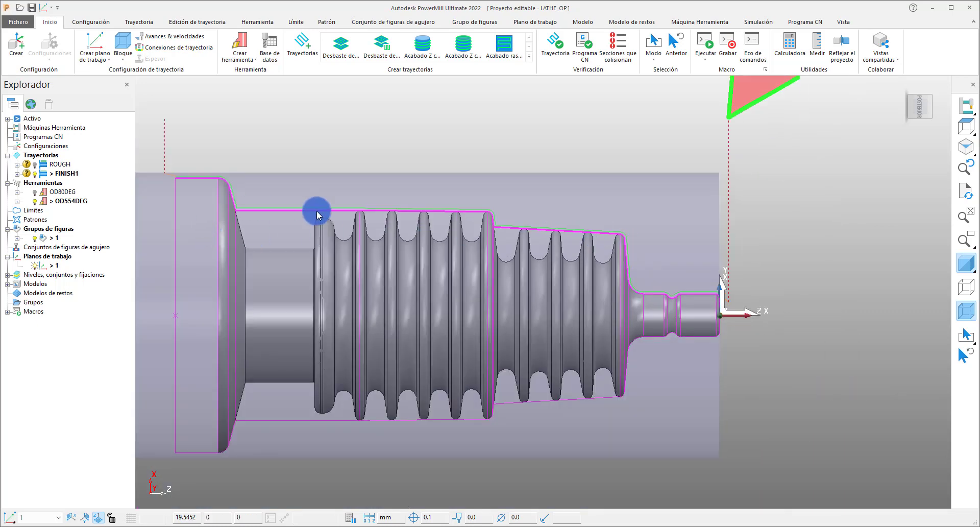
pyautogui.scroll(2, 627, 241)
pyautogui.scroll(1, 627, 241)
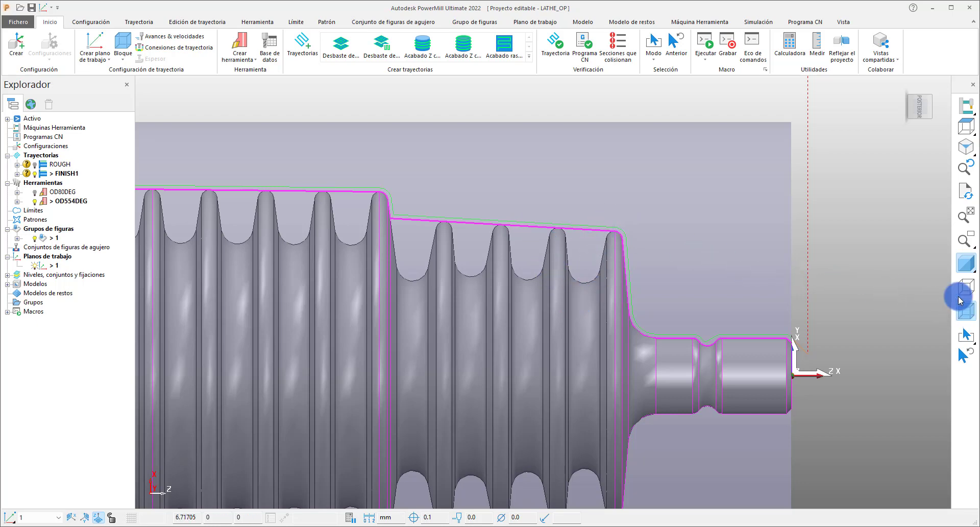
pyautogui.click(968, 309)
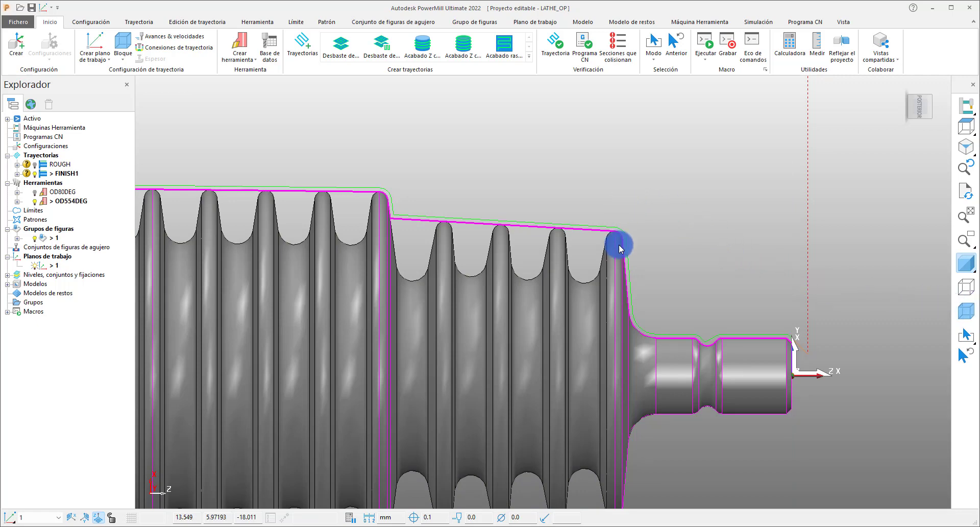
# Step: Examine the FINISH1 toolpath and the feature profile along the grooved sections of the part, checking the model's wireframe display too
pyautogui.scroll(-2, 618, 245)
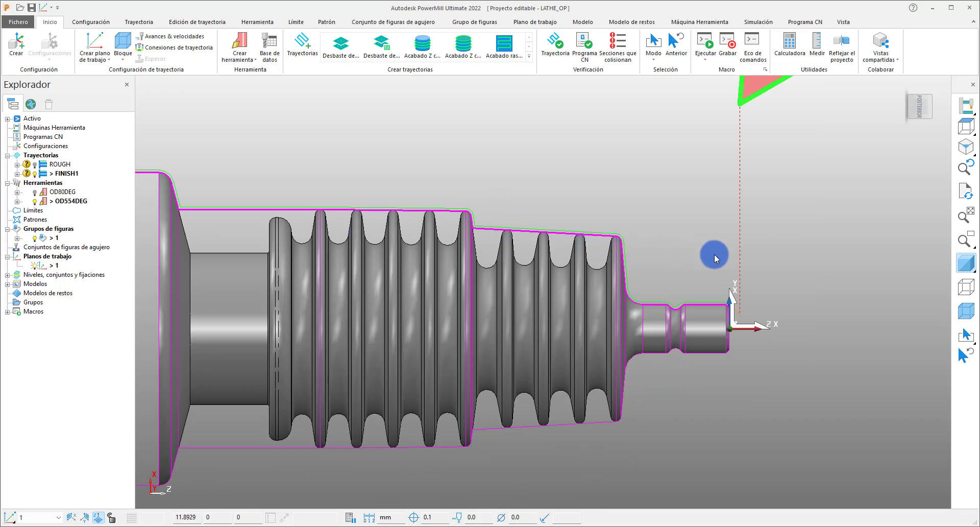
pyautogui.scroll(2, 584, 247)
pyautogui.scroll(3, 586, 248)
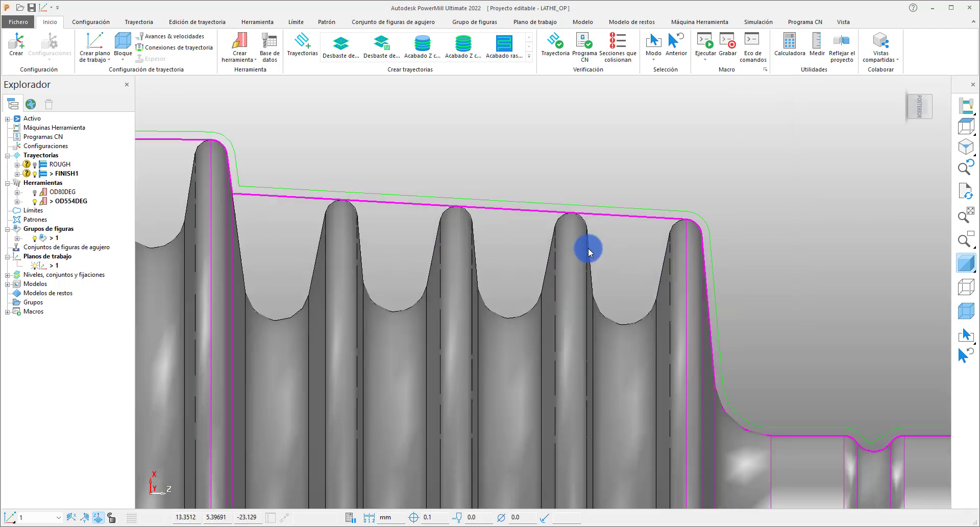
pyautogui.scroll(-5, 658, 242)
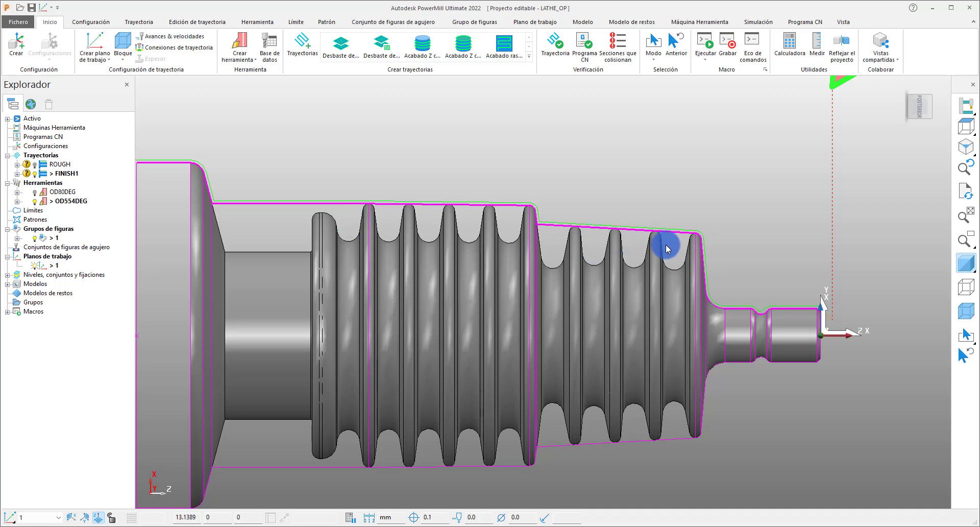
pyautogui.scroll(5, 661, 245)
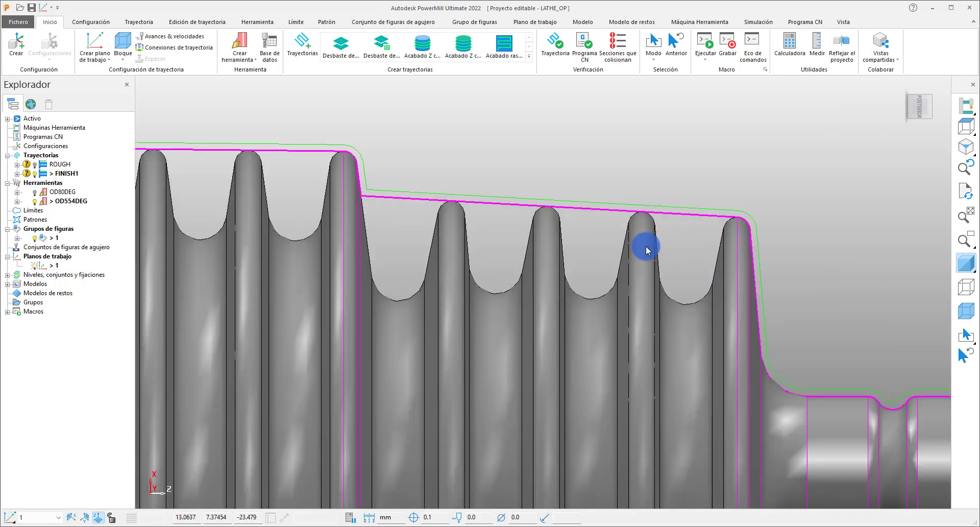
pyautogui.scroll(-3, 645, 246)
pyautogui.scroll(2, 653, 243)
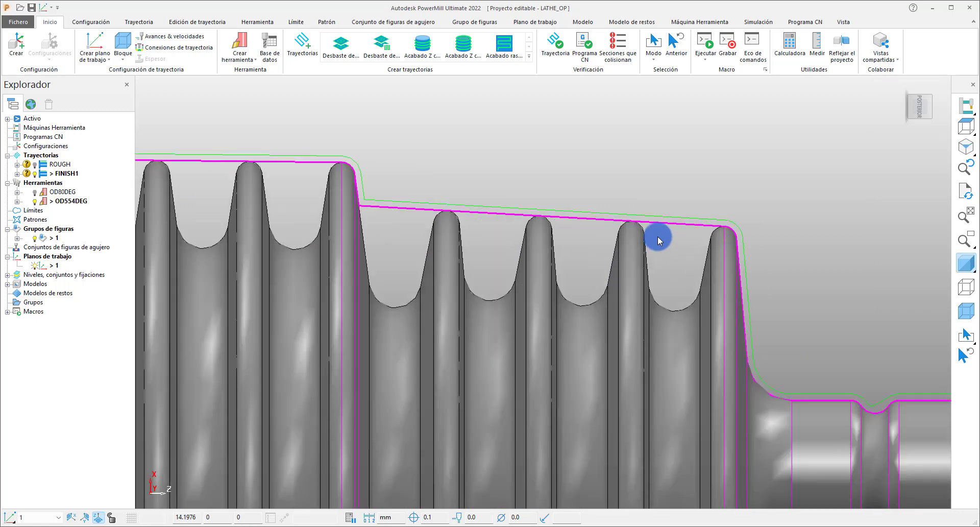
pyautogui.scroll(-3, 419, 183)
pyautogui.scroll(-2, 418, 184)
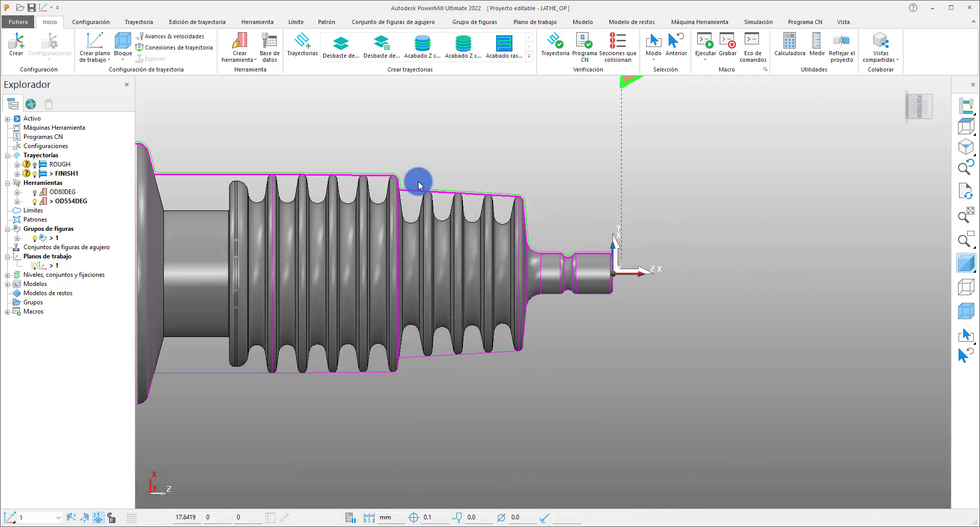
pyautogui.click(970, 290)
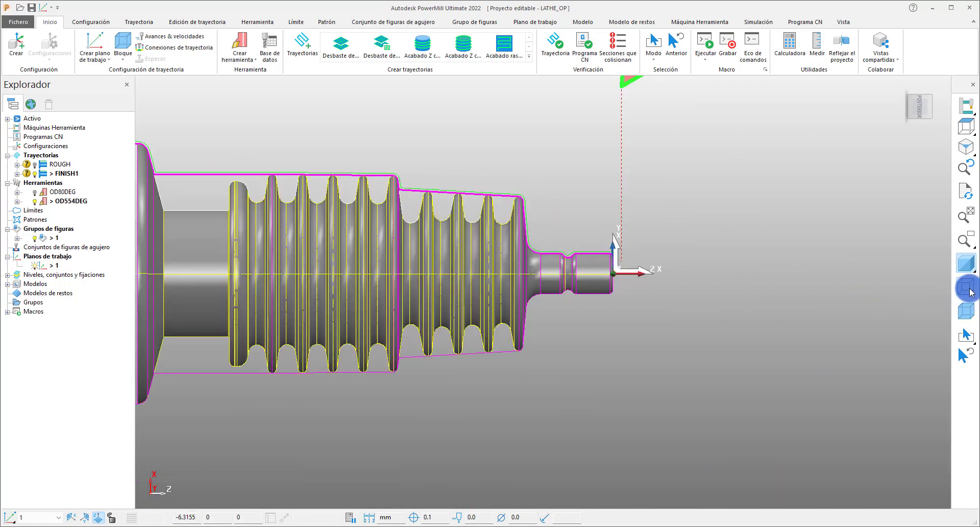
pyautogui.click(969, 291)
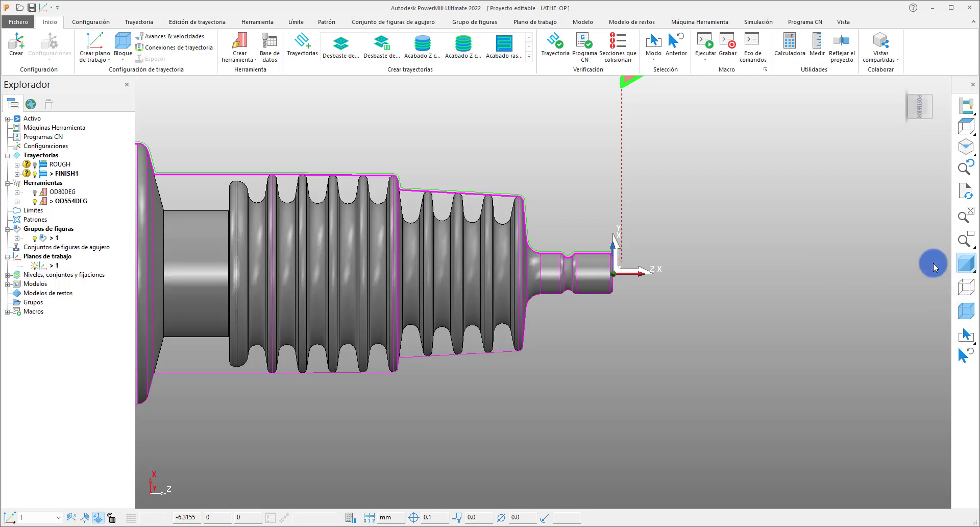
pyautogui.click(627, 389)
pyautogui.scroll(3, 628, 388)
pyautogui.scroll(-5, 598, 373)
pyautogui.scroll(-4, 598, 377)
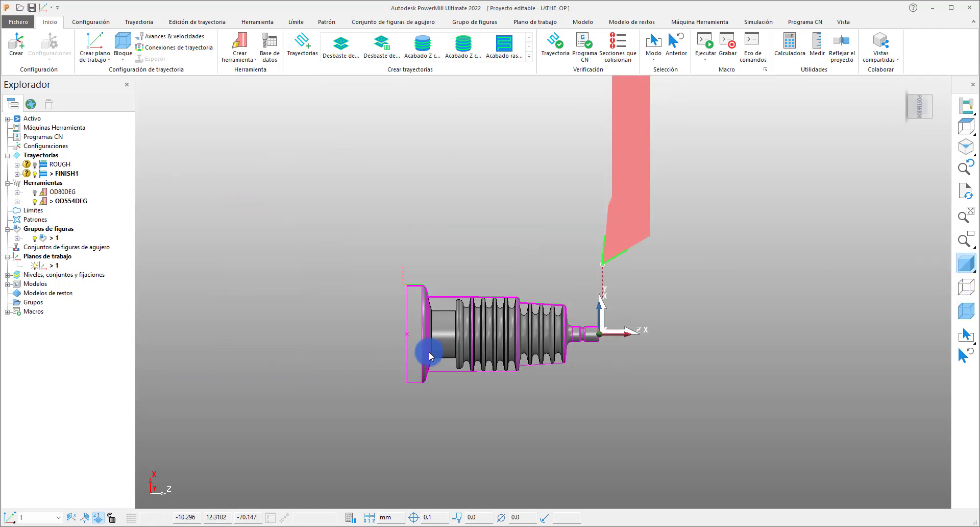
pyautogui.scroll(3, 423, 351)
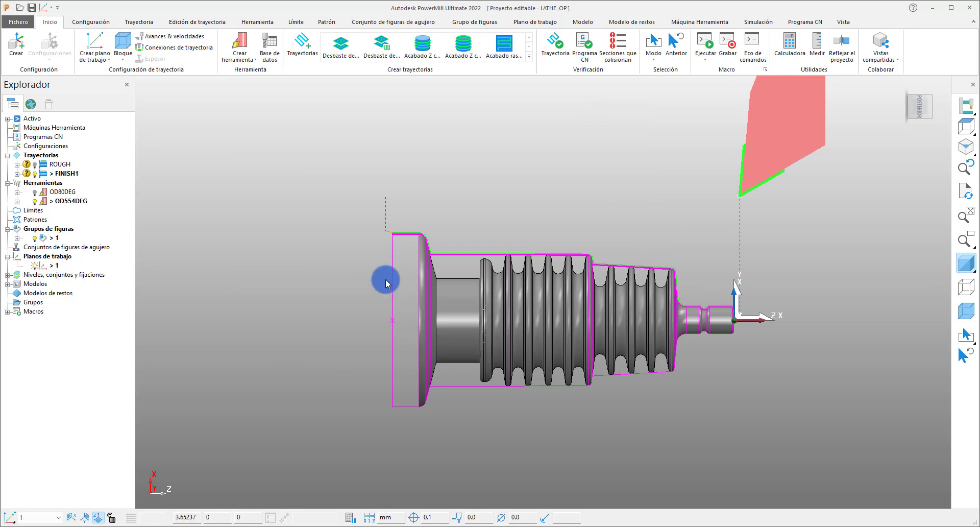
# Step: Hide feature group 1, the OD554DEG tool and the FINISH1 toolpath from the graphics view
pyautogui.click(35, 239)
pyautogui.click(35, 201)
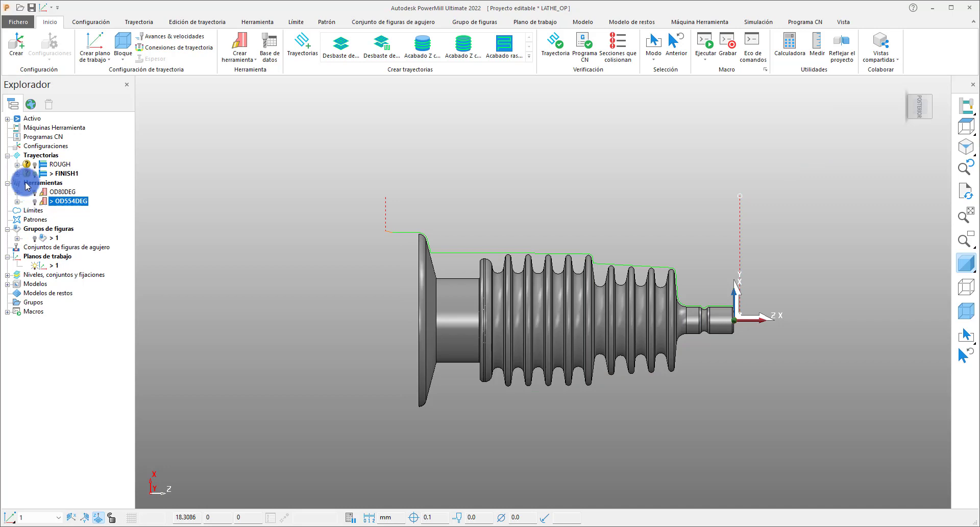
pyautogui.click(40, 176)
pyautogui.click(38, 177)
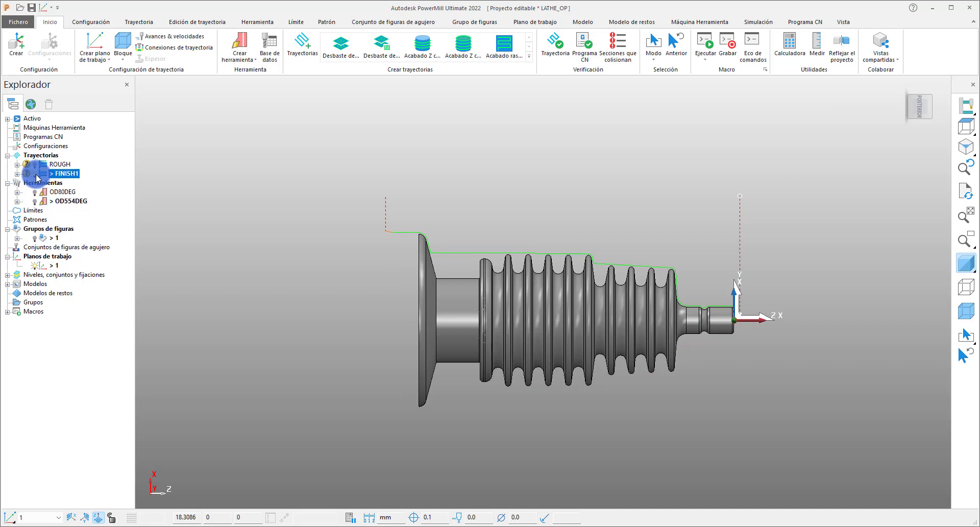
# Step: Blank all surfaces of the part model and display the model's wireframe profile curves instead
pyautogui.moveTo(337, 191); pyautogui.dragTo(838, 461)
pyautogui.rightClick(615, 312)
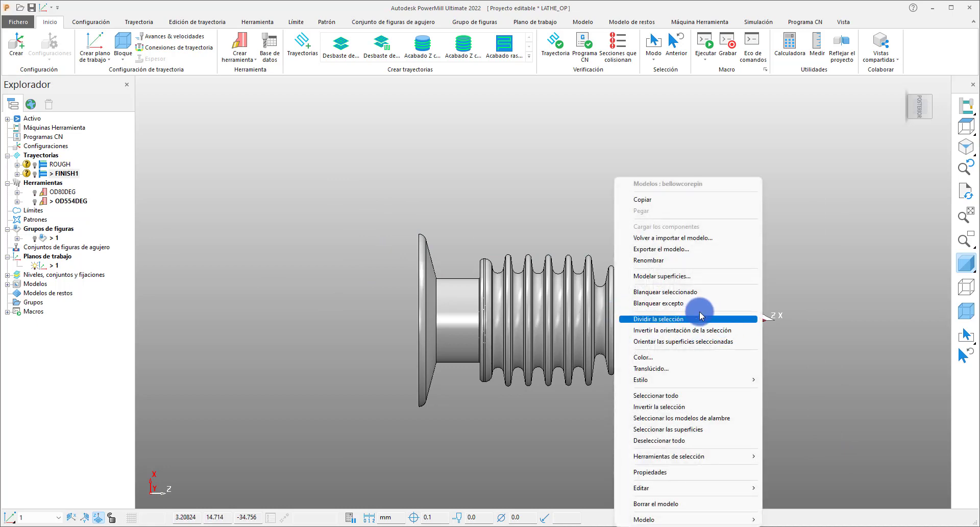
pyautogui.click(691, 294)
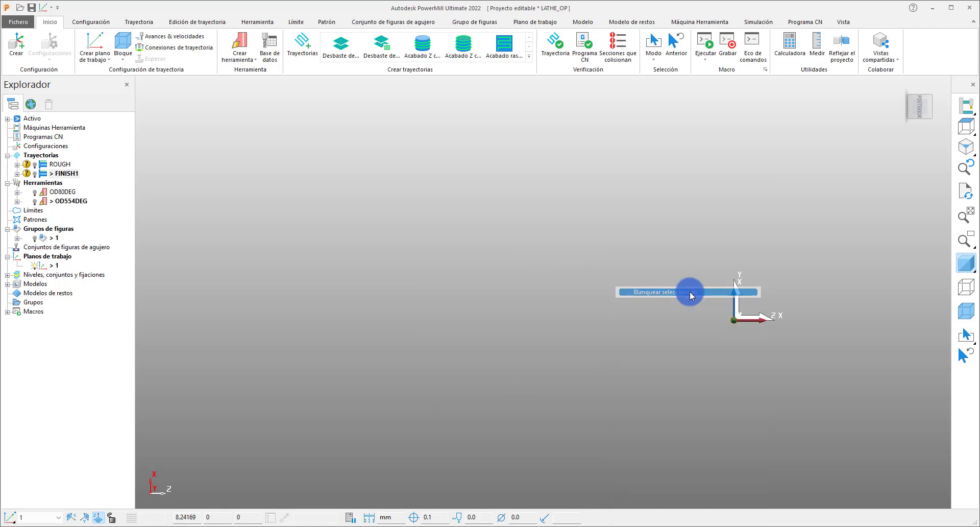
pyautogui.click(967, 285)
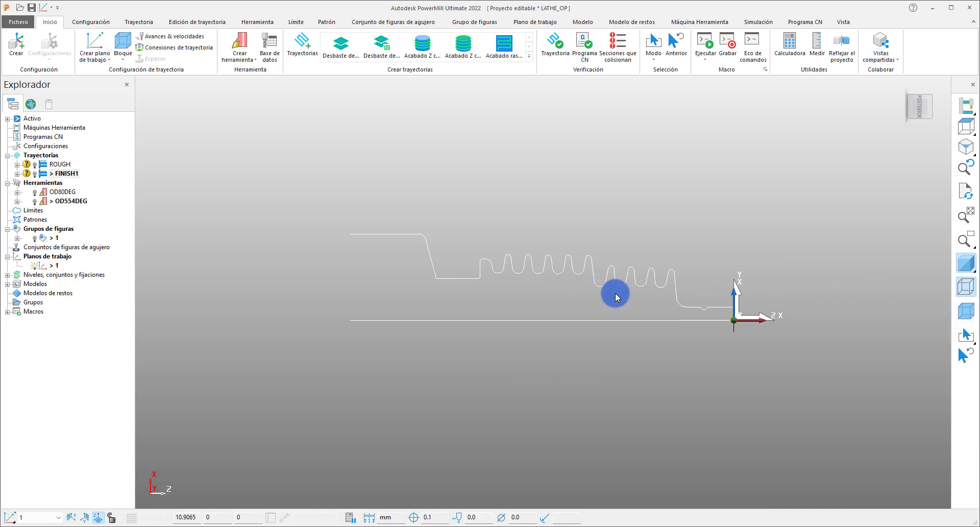
# Step: Display the OD554DEG tool again and briefly compare feature group 1 with the wireframe profile
pyautogui.scroll(3, 663, 282)
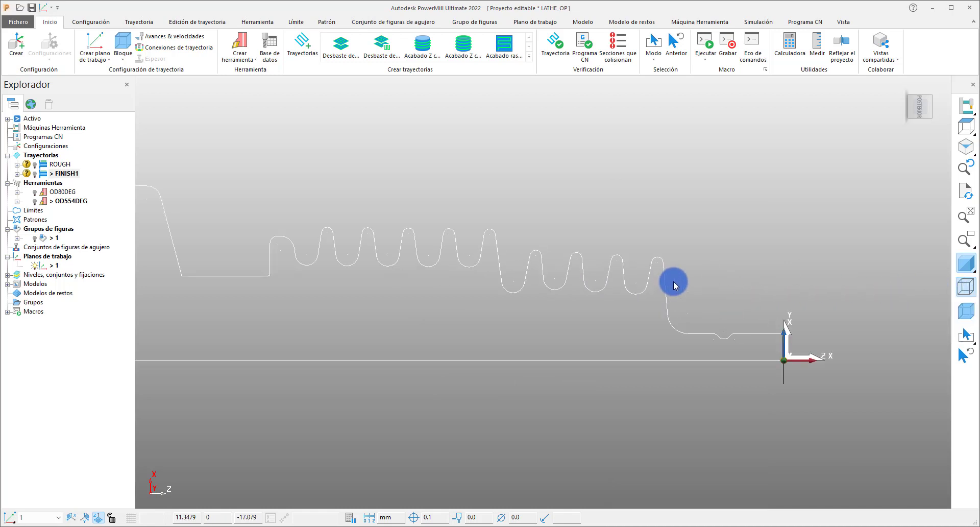
pyautogui.scroll(2, 644, 271)
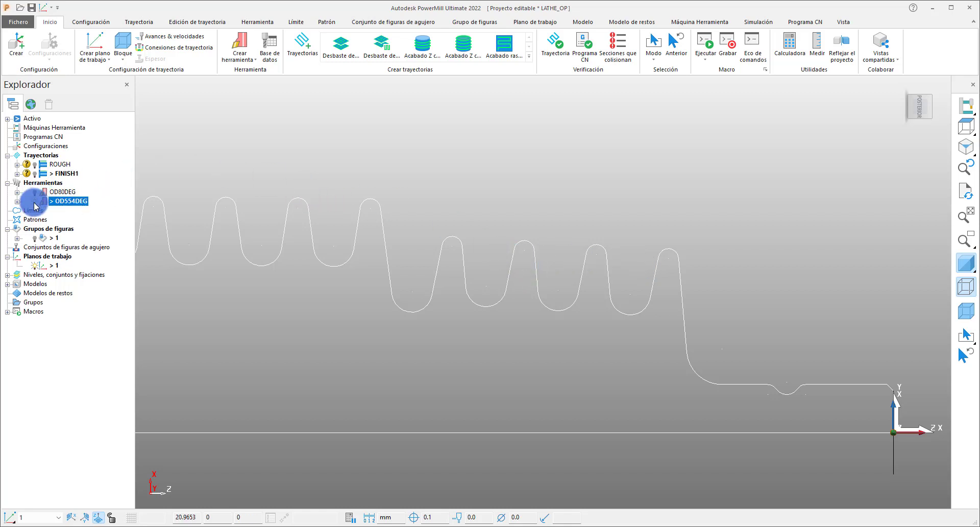
pyautogui.scroll(-3, 389, 239)
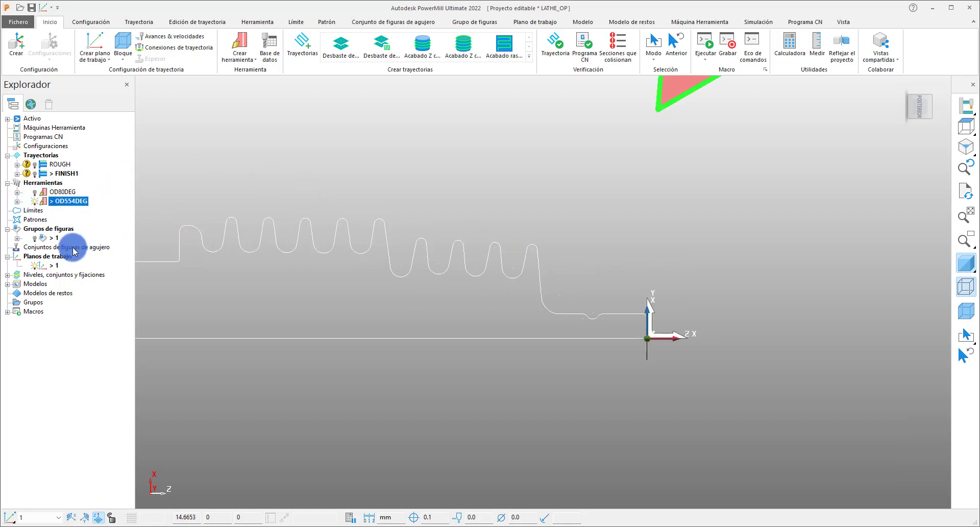
pyautogui.click(36, 239)
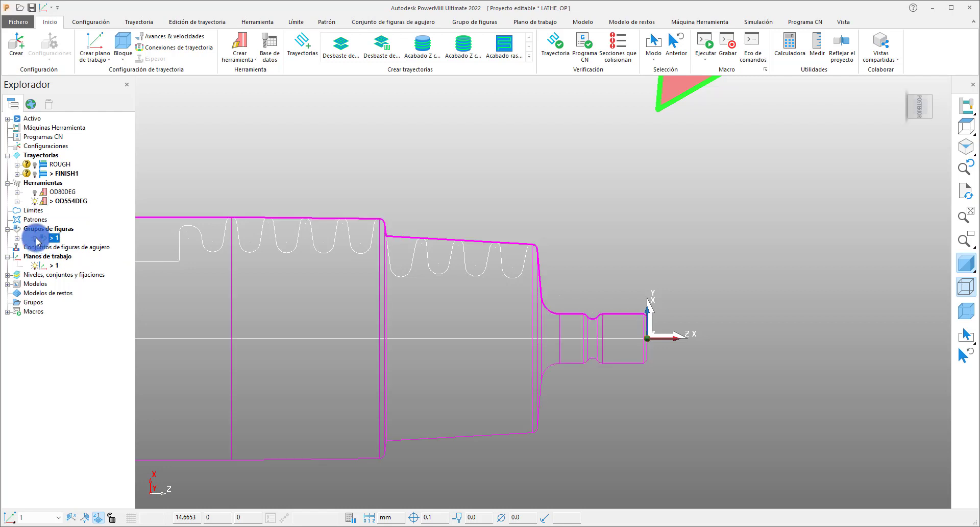
pyautogui.click(34, 241)
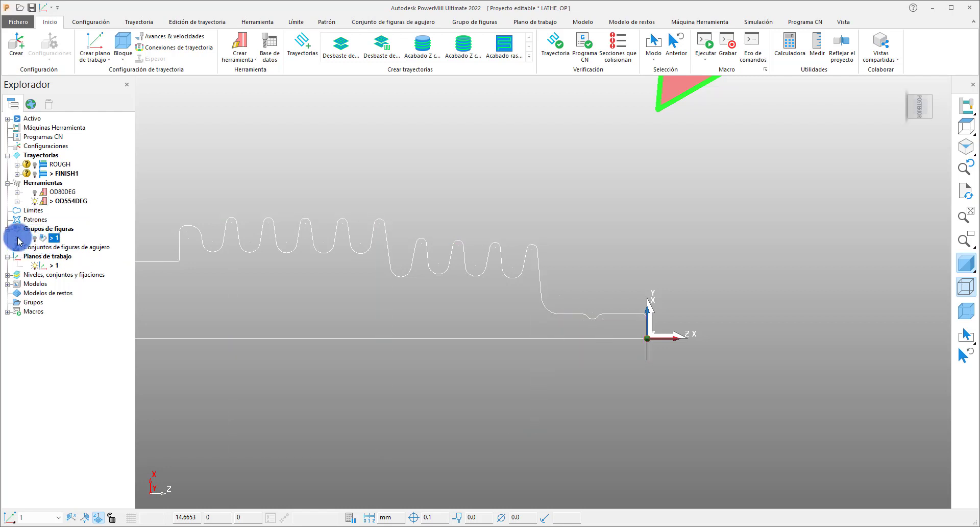
# Step: Inspect the parameters of the turning feature inside feature group 1
pyautogui.click(17, 239)
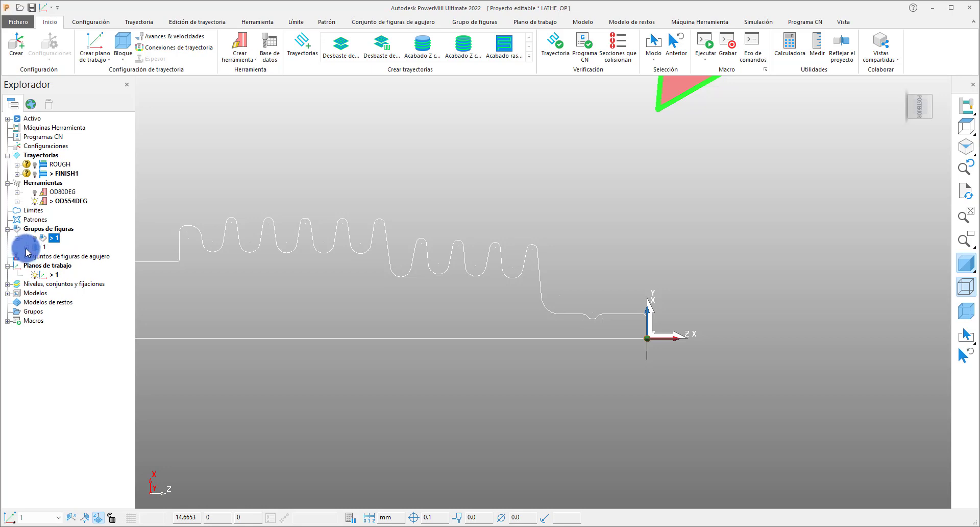
pyautogui.click(27, 246)
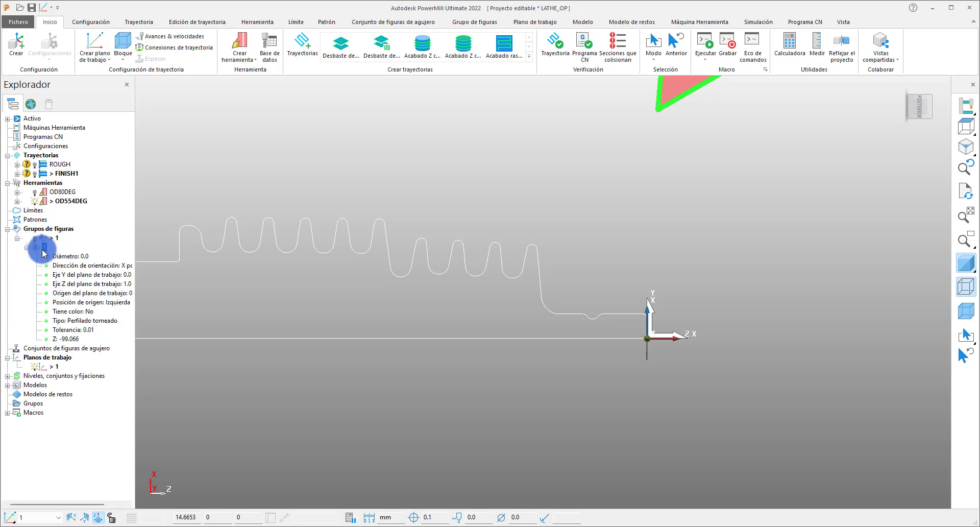
pyautogui.click(29, 248)
pyautogui.click(43, 248)
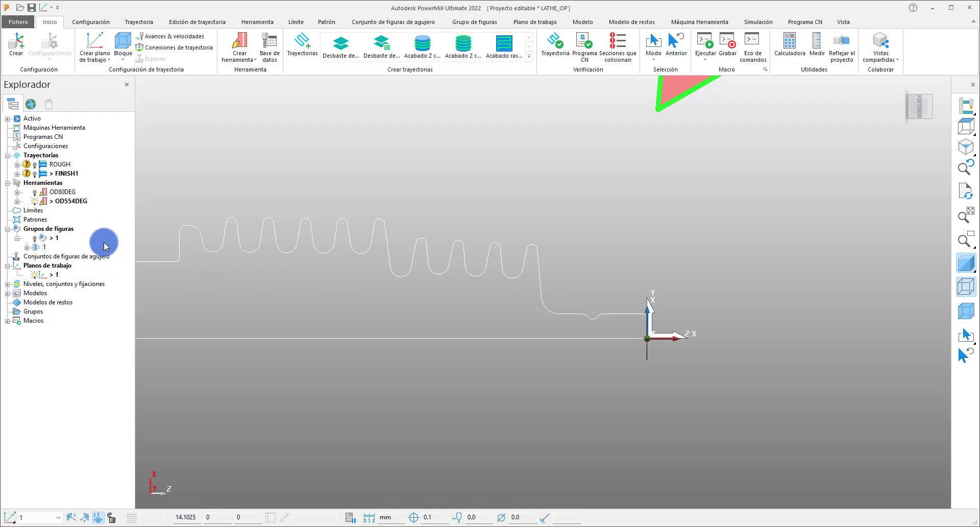
# Step: Create a new feature group and rename it RANURA
pyautogui.rightClick(51, 229)
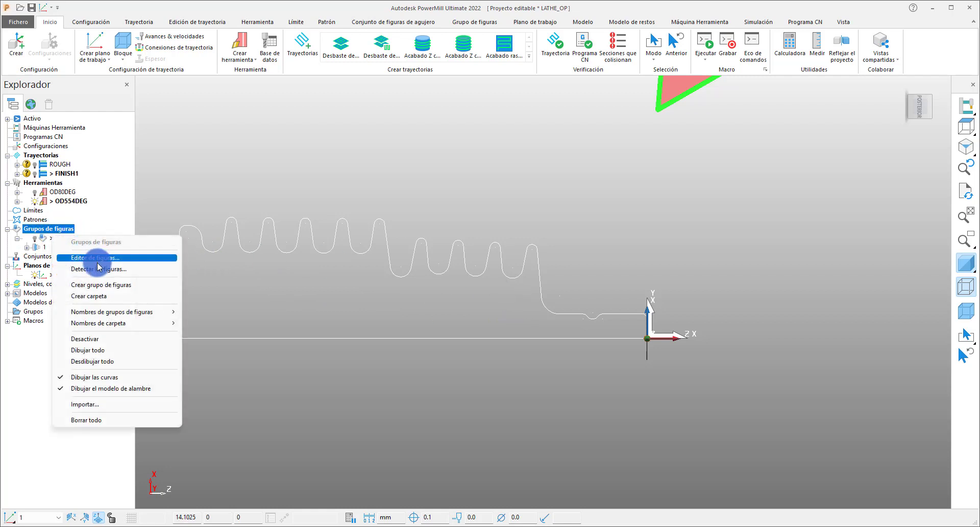
pyautogui.click(137, 287)
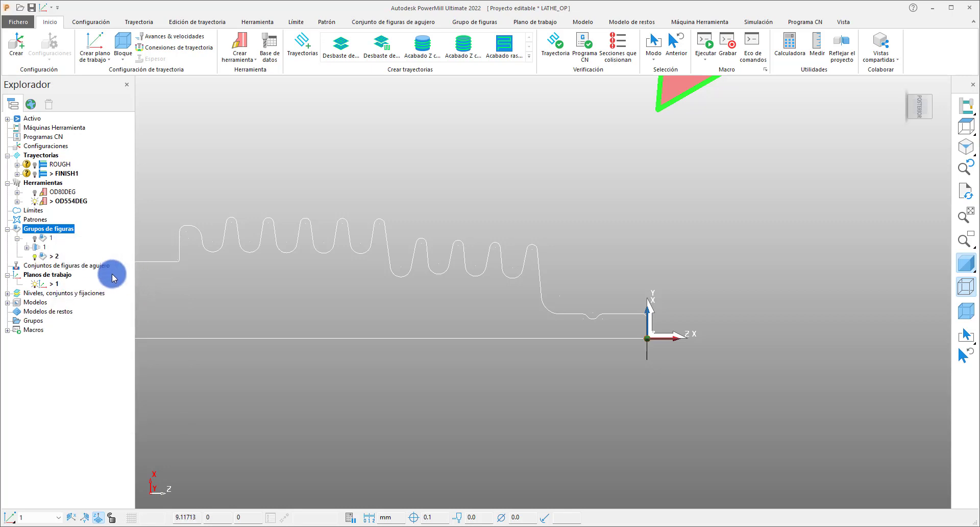
pyautogui.click(57, 259)
pyautogui.rightClick(56, 259)
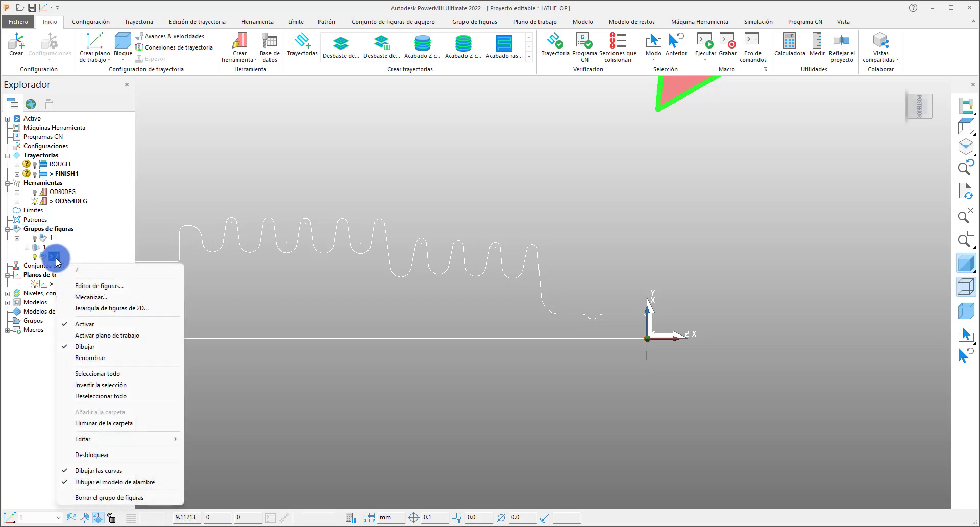
pyautogui.click(91, 357)
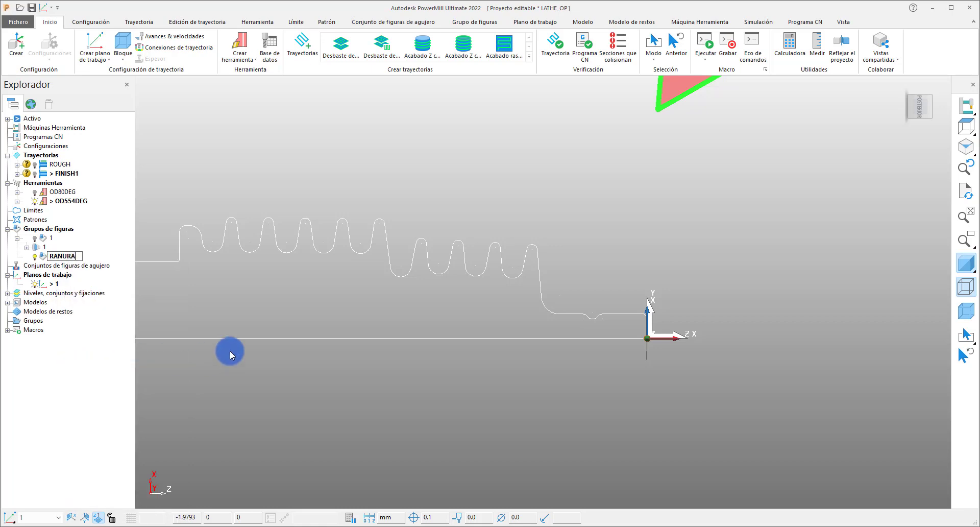
pyautogui.press('Return')
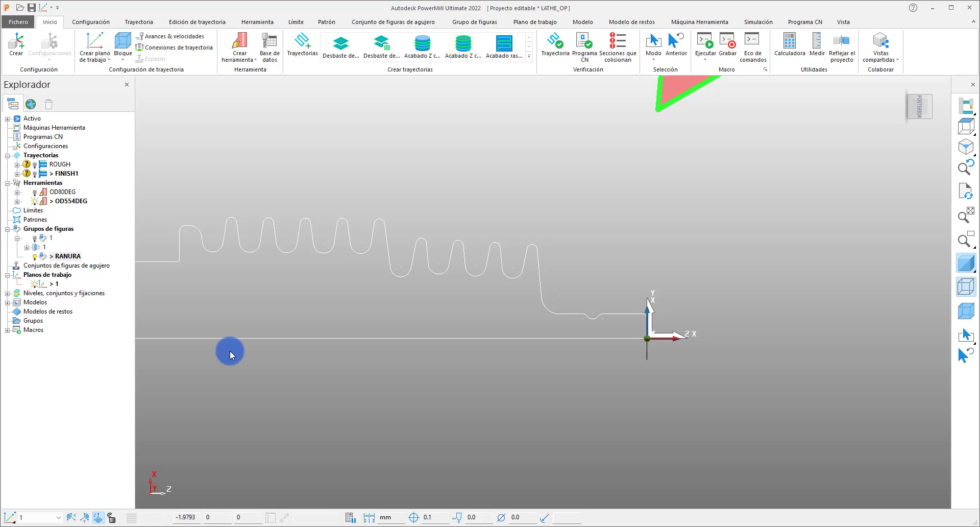
# Step: Open the RANURA group in the feature editor and start drawing the profile of a free-form grooving feature on the outer diameter
pyautogui.rightClick(68, 257)
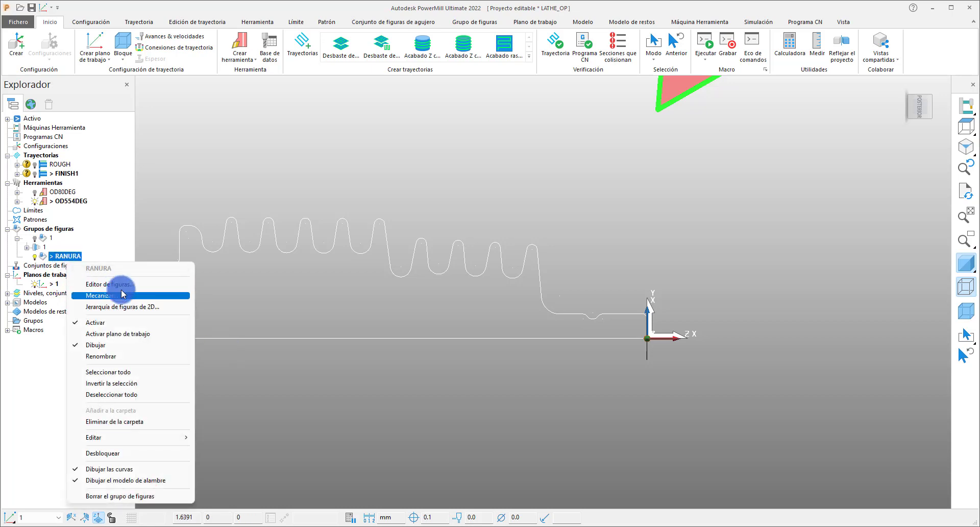
pyautogui.click(128, 288)
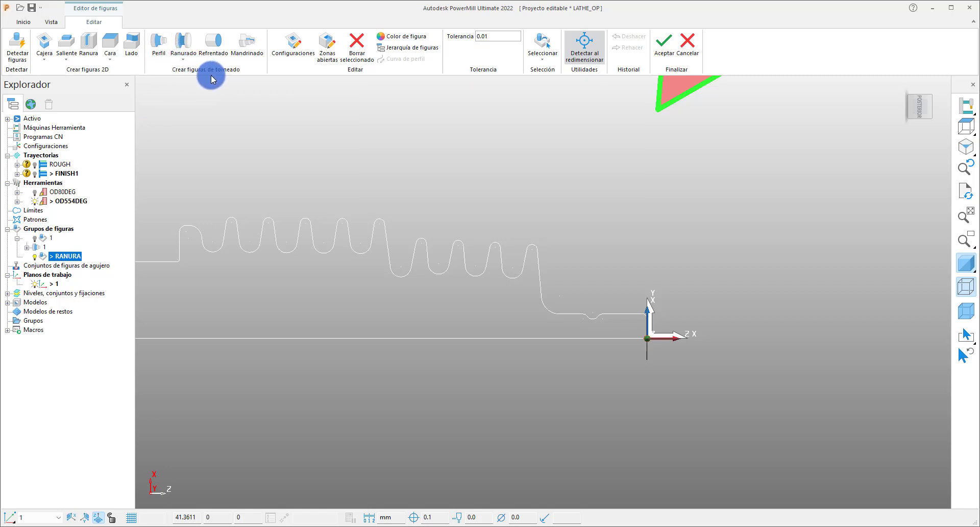
pyautogui.click(185, 63)
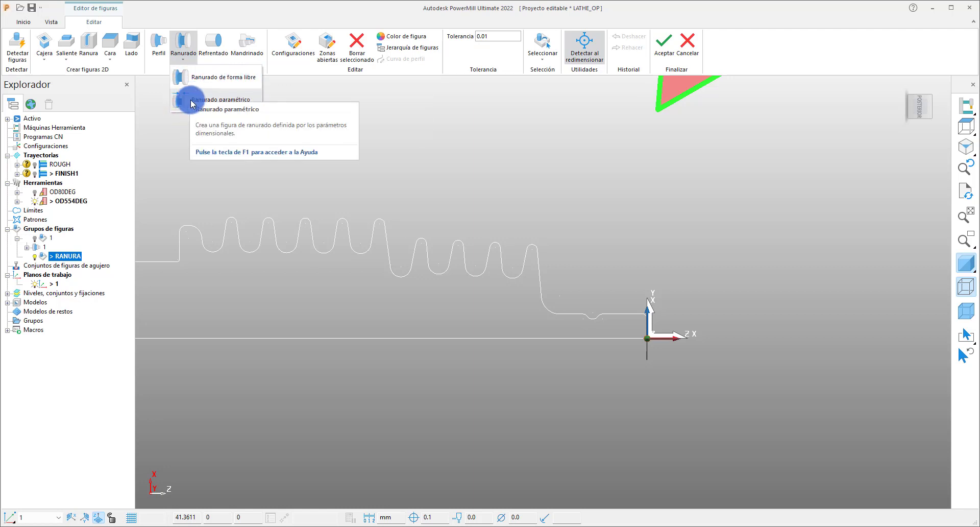
pyautogui.click(235, 80)
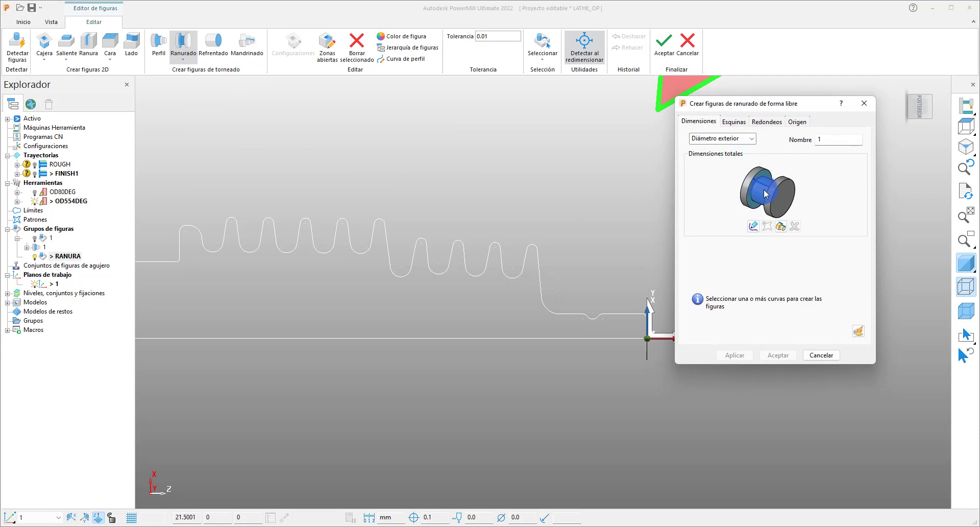
pyautogui.click(756, 228)
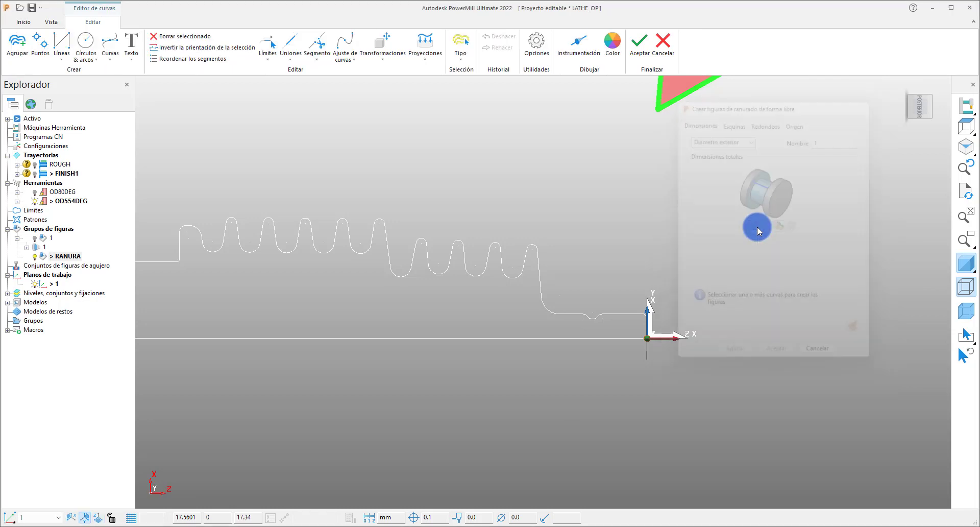
# Step: Create a composite curve along the groove nearest the part's front end, limited by markers on the crests at both sides
pyautogui.click(106, 62)
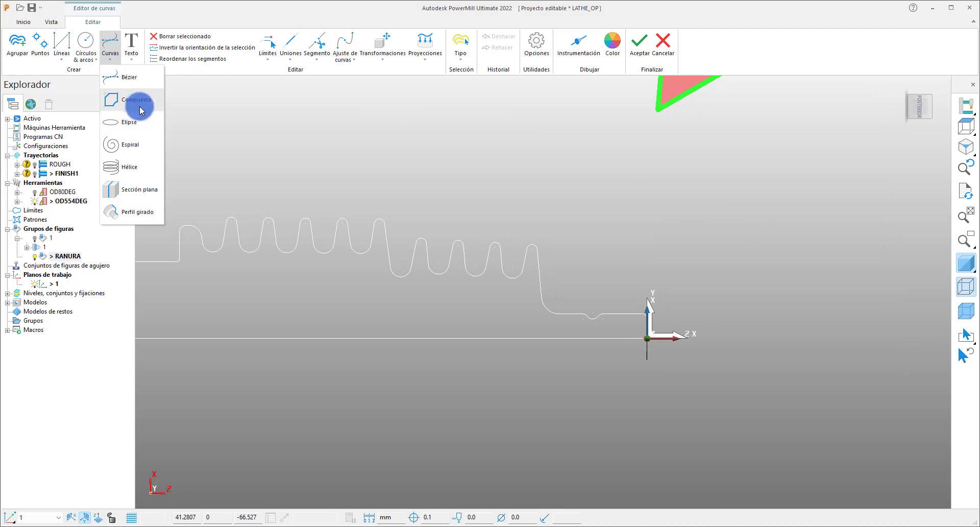
pyautogui.click(138, 102)
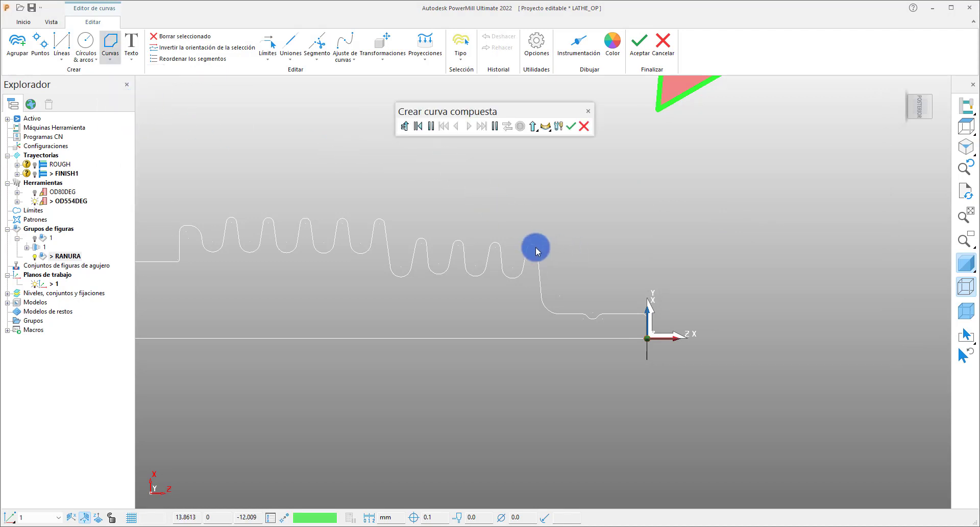
pyautogui.scroll(5, 533, 245)
pyautogui.click(430, 127)
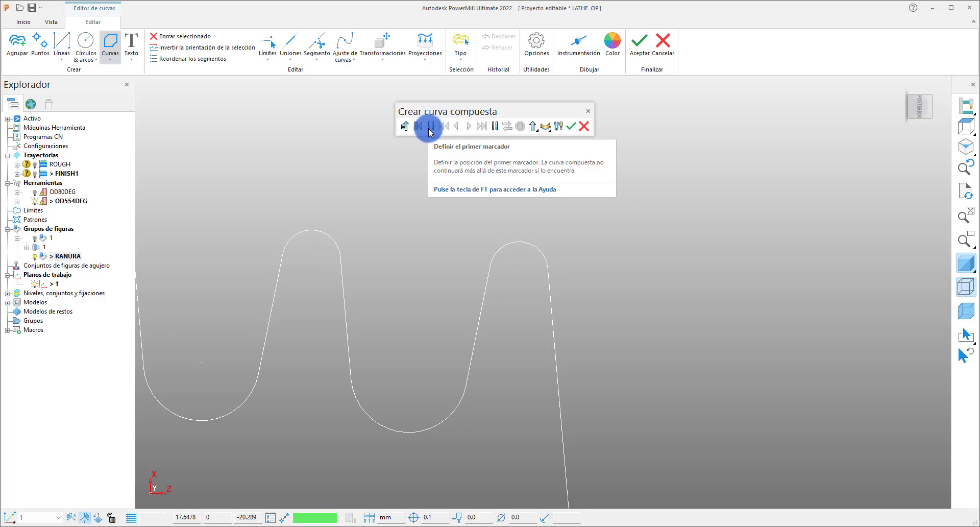
pyautogui.click(520, 242)
pyautogui.click(494, 126)
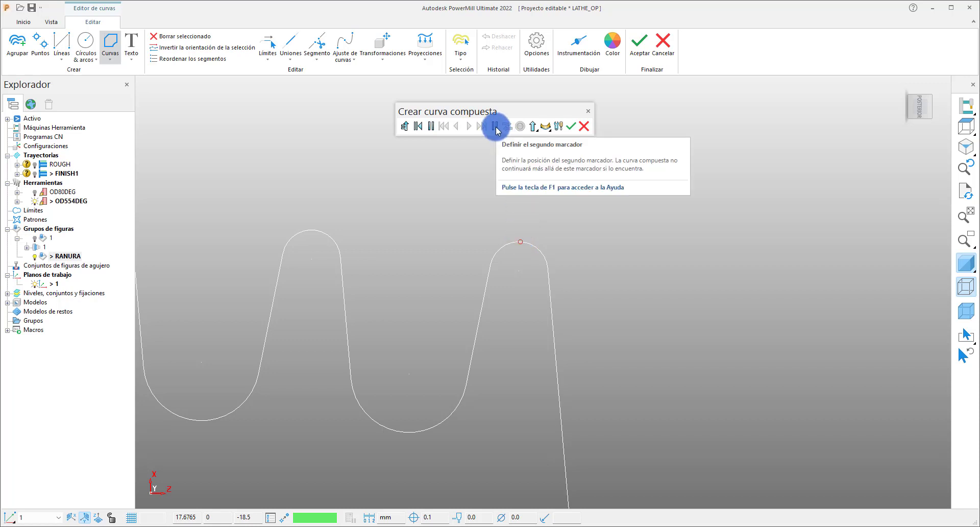
pyautogui.click(312, 230)
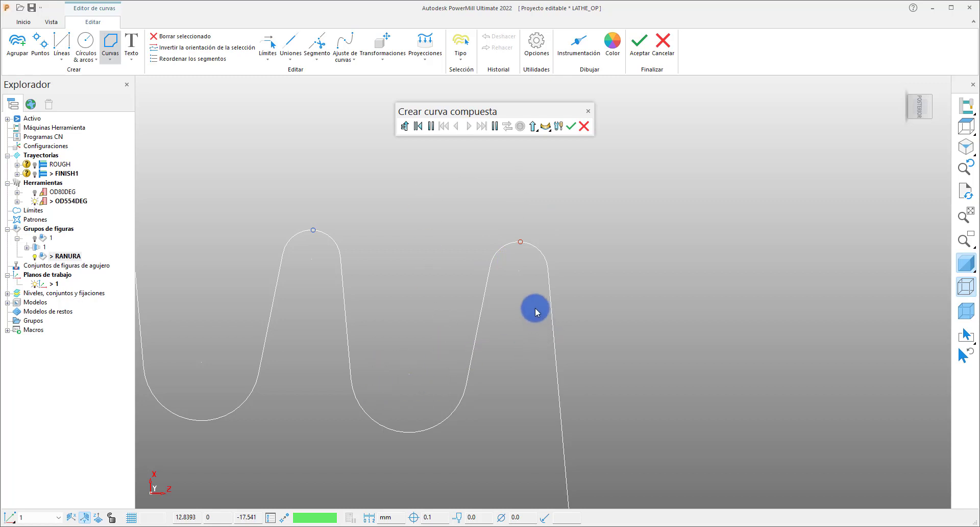
pyautogui.click(508, 248)
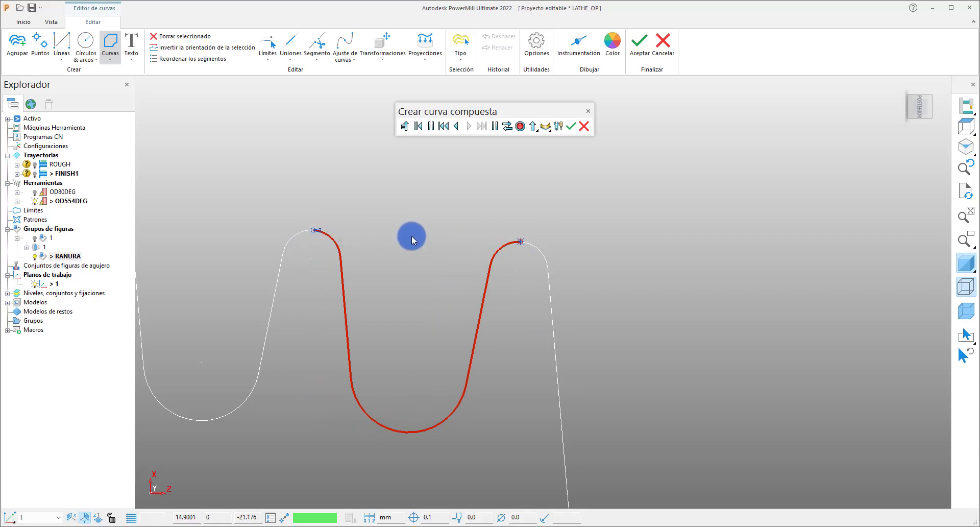
pyautogui.click(520, 126)
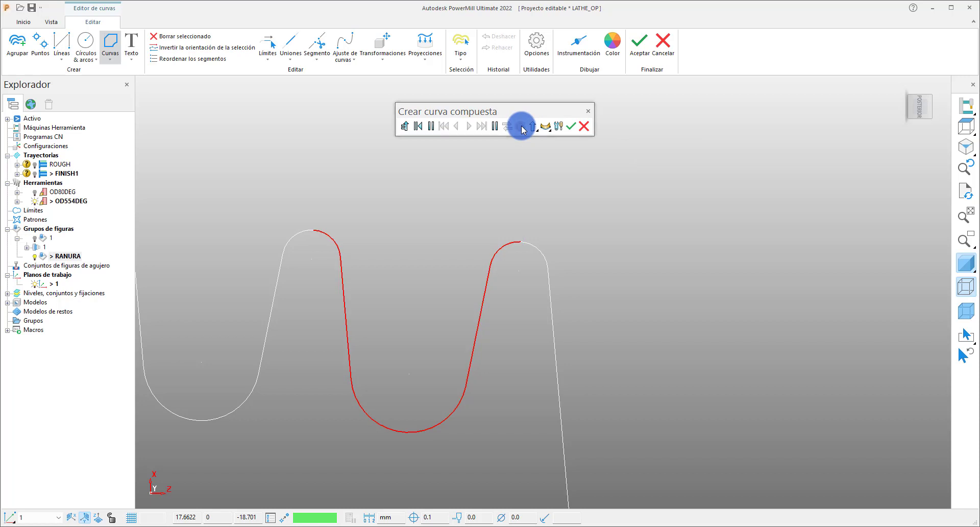
pyautogui.click(570, 128)
# Step: Create a second composite curve along the adjacent groove, from the end of the first curve to the next crest
pyautogui.scroll(-3, 577, 157)
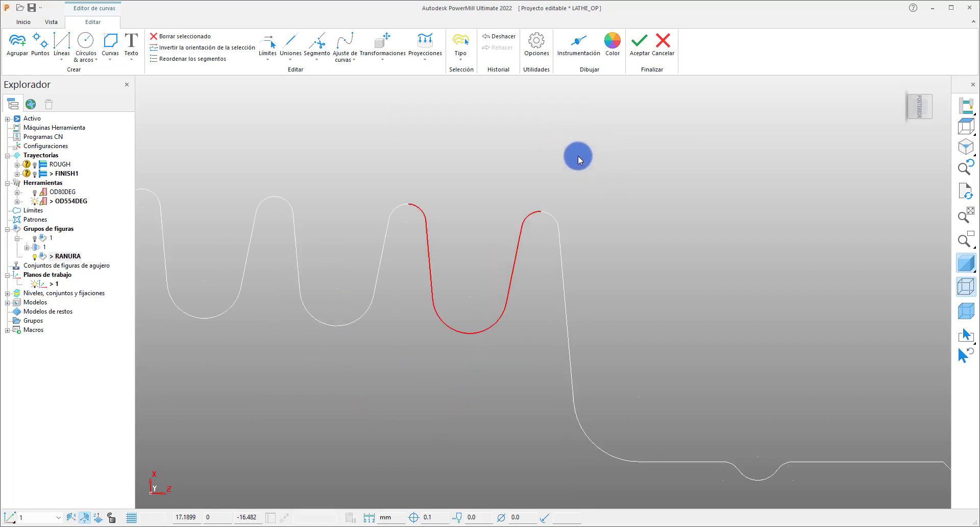
pyautogui.scroll(3, 251, 142)
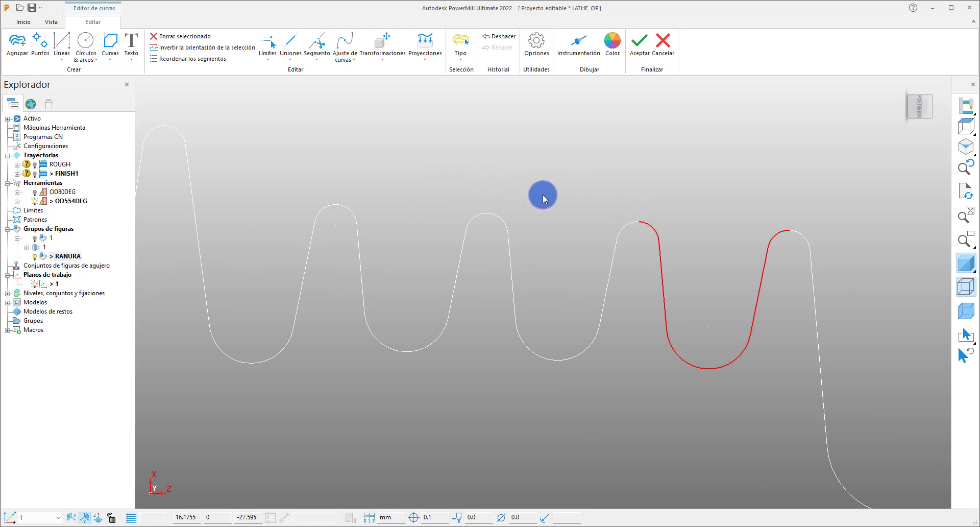
pyautogui.click(111, 45)
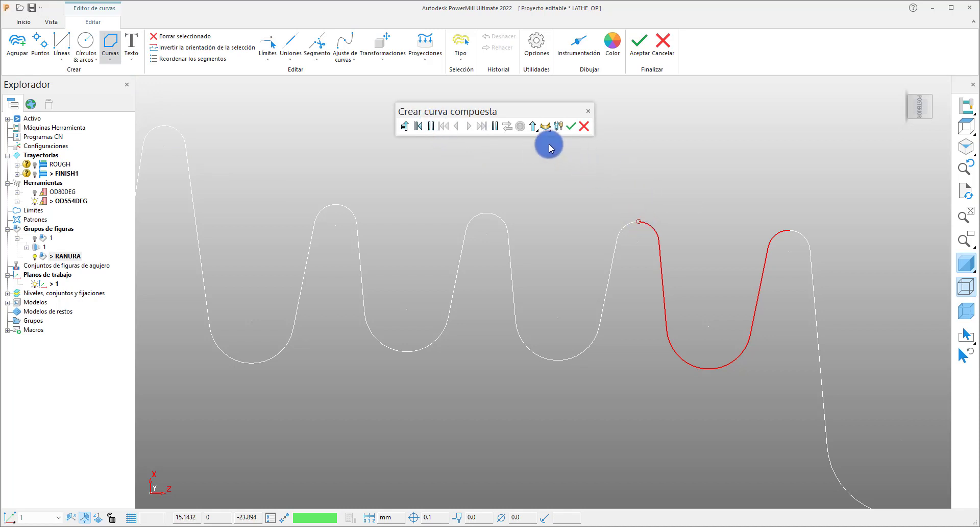
pyautogui.click(495, 126)
pyautogui.click(487, 214)
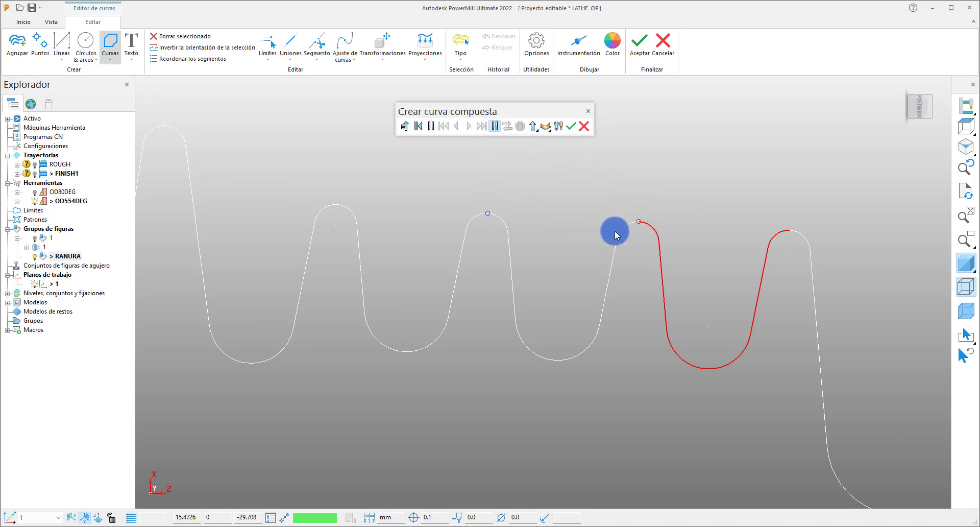
pyautogui.click(630, 225)
pyautogui.click(520, 130)
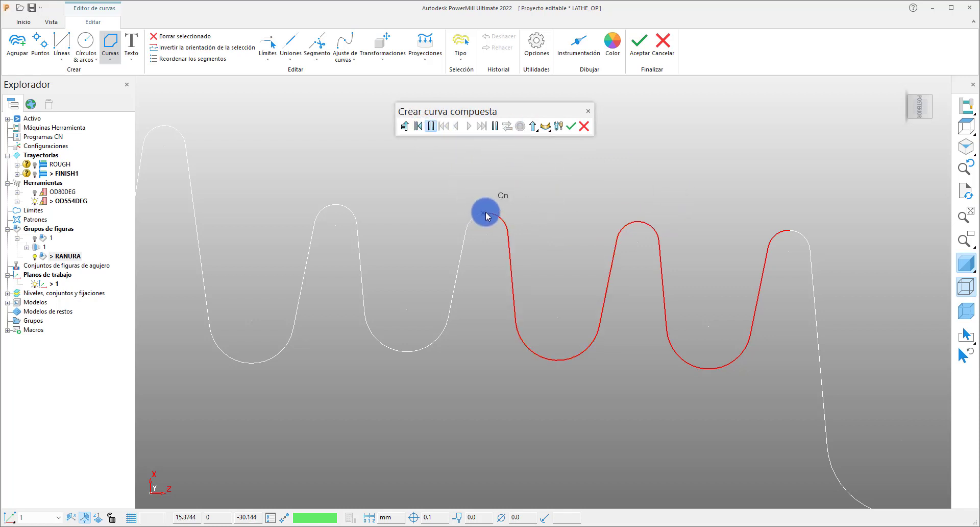
# Step: Create a third composite curve along the next groove, ending on the following crest, and finish the composite curve command
pyautogui.click(494, 126)
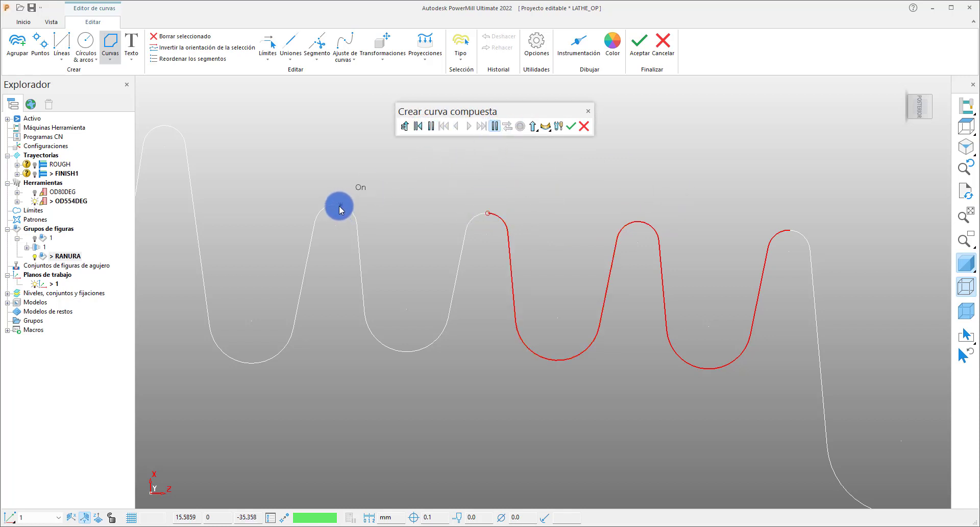
pyautogui.click(337, 205)
pyautogui.click(475, 220)
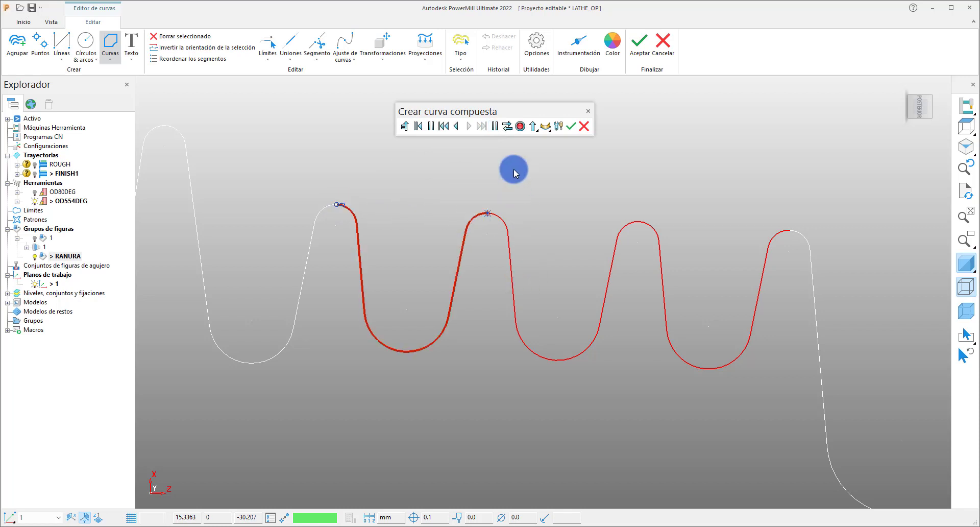
pyautogui.click(571, 127)
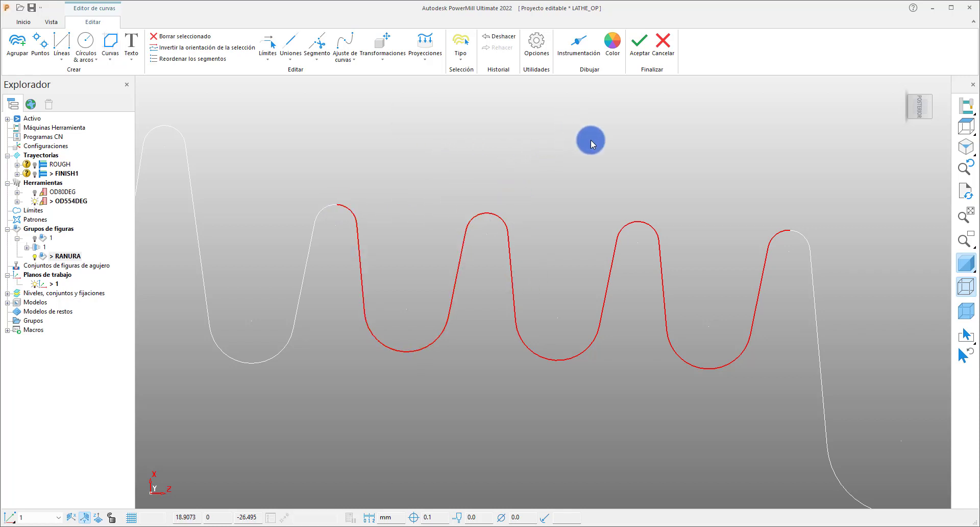
# Step: Accept the three separate curves as free-form grooving profiles, then cancel creating the features
pyautogui.click(638, 51)
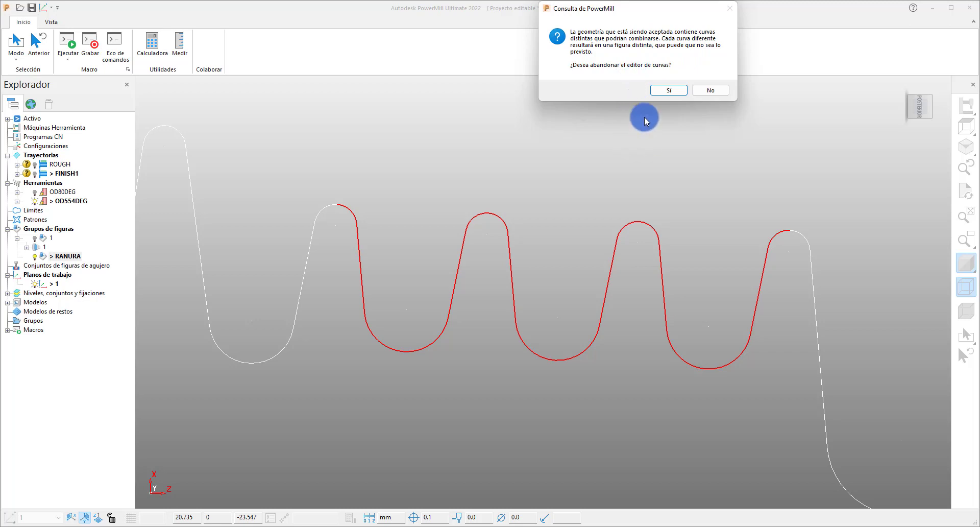
pyautogui.click(670, 91)
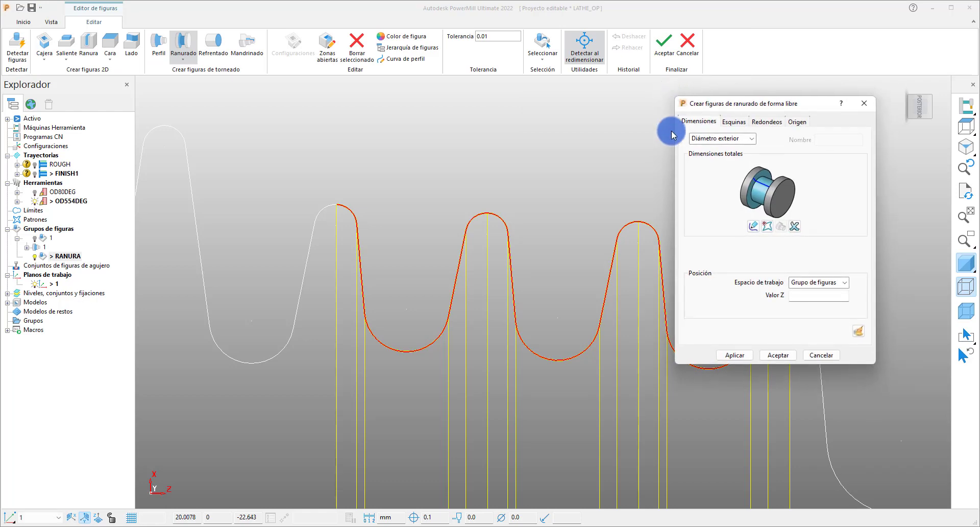
pyautogui.scroll(-3, 407, 185)
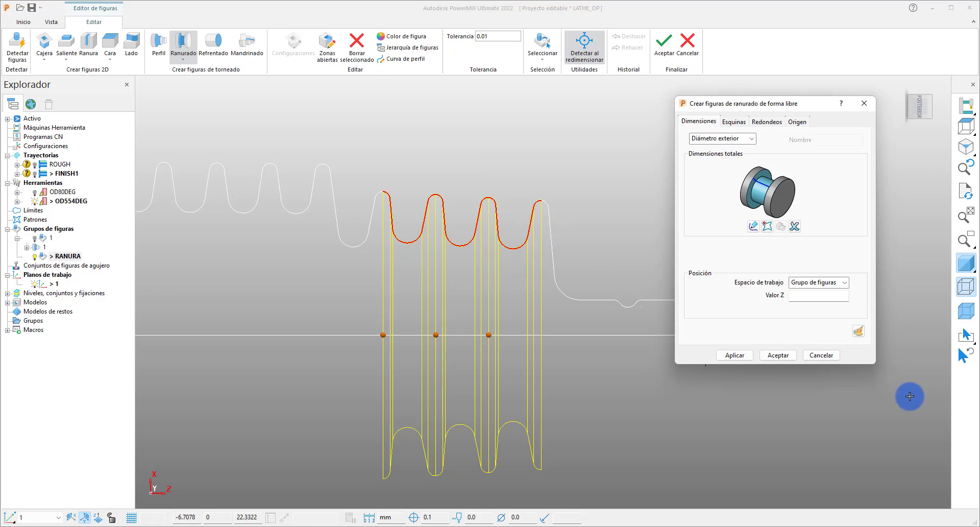
pyautogui.click(813, 356)
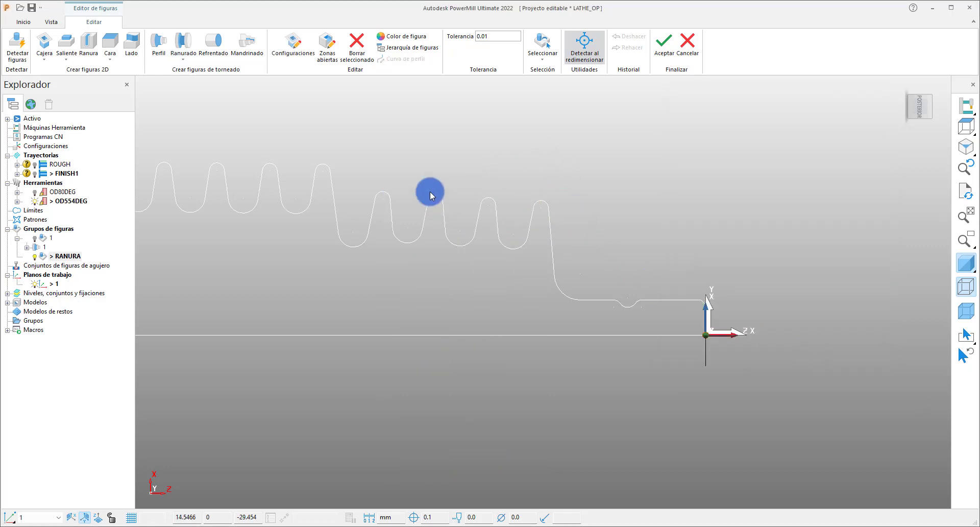
# Step: Start a new free-form grooving feature and define its profile as a composite curve along the frontmost groove, from crest to crest
pyautogui.click(182, 59)
pyautogui.click(185, 76)
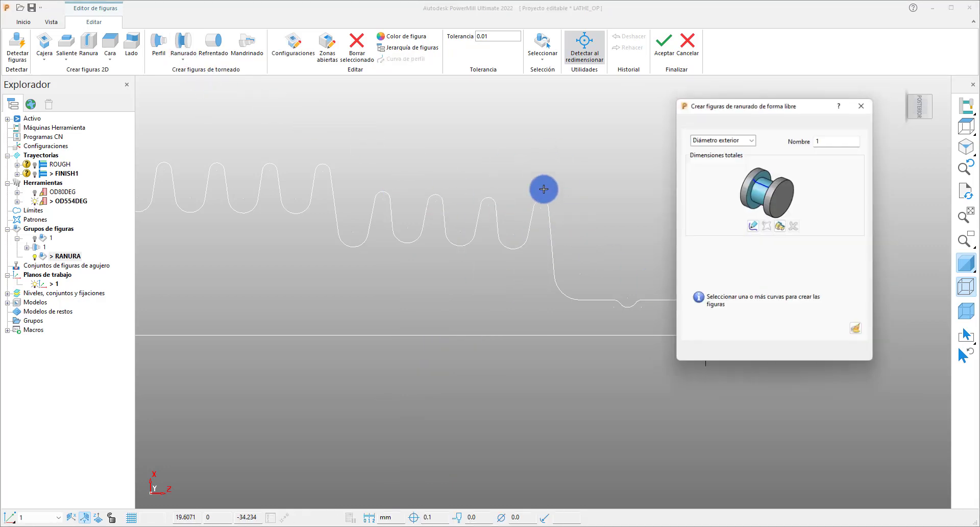
pyautogui.click(754, 225)
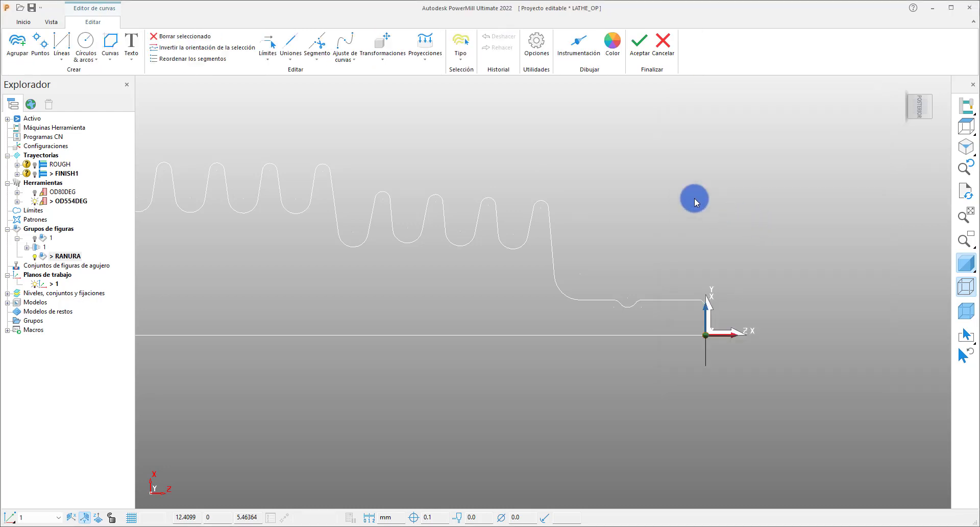
pyautogui.scroll(5, 502, 170)
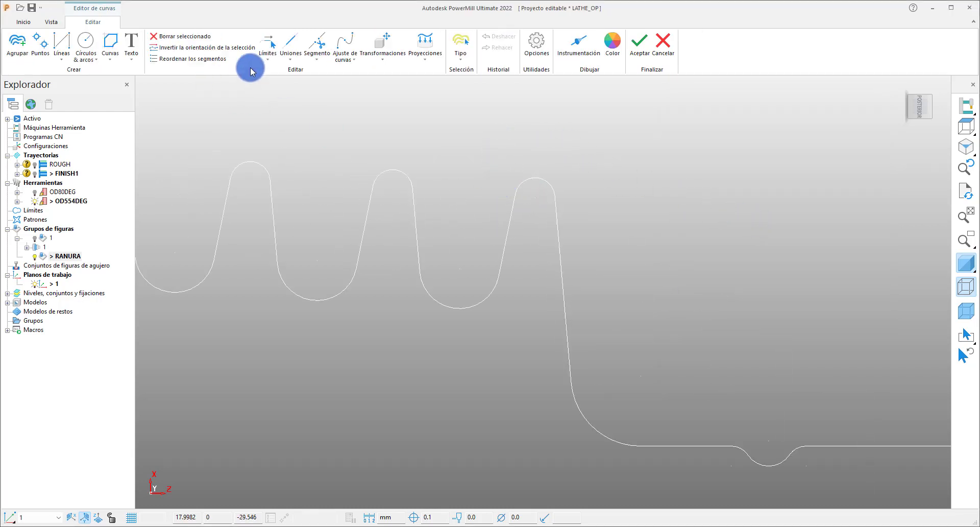
pyautogui.click(110, 45)
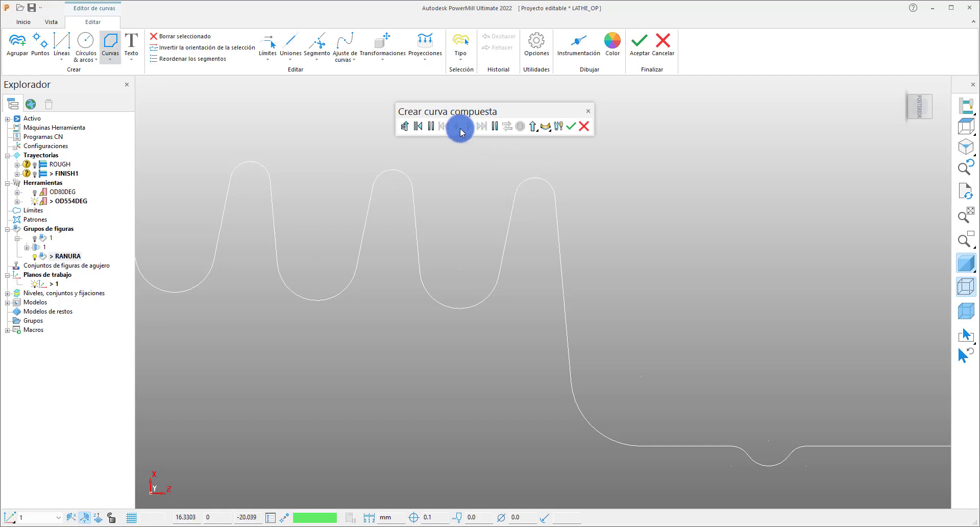
pyautogui.click(431, 127)
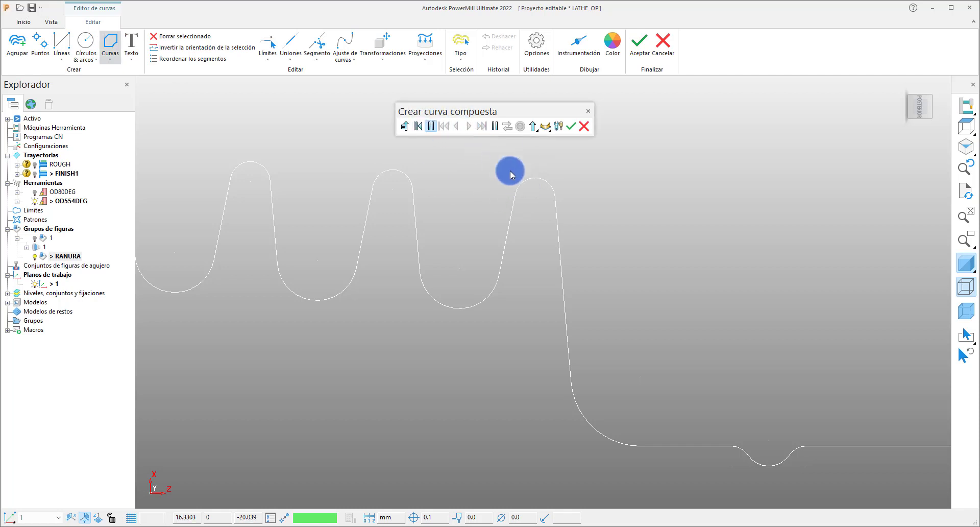
pyautogui.click(536, 178)
pyautogui.click(493, 126)
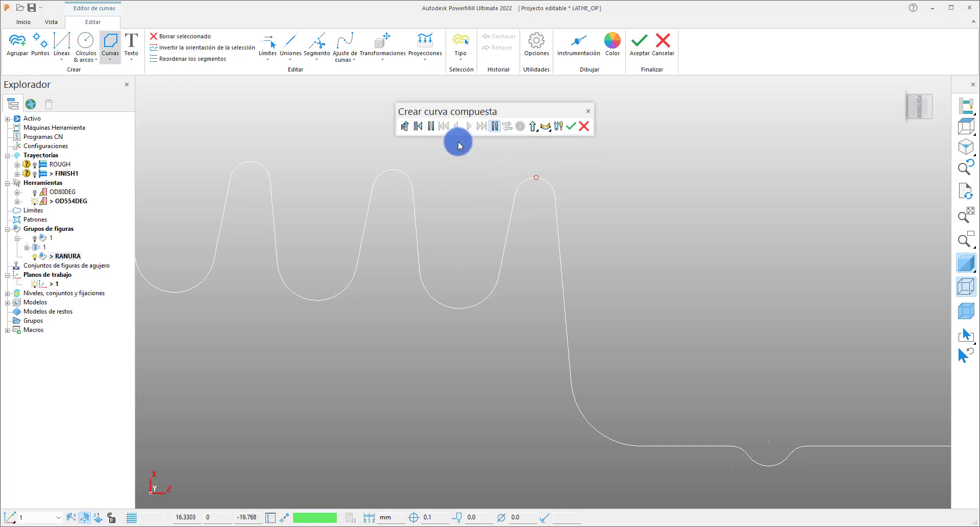
pyautogui.click(395, 170)
pyautogui.click(534, 178)
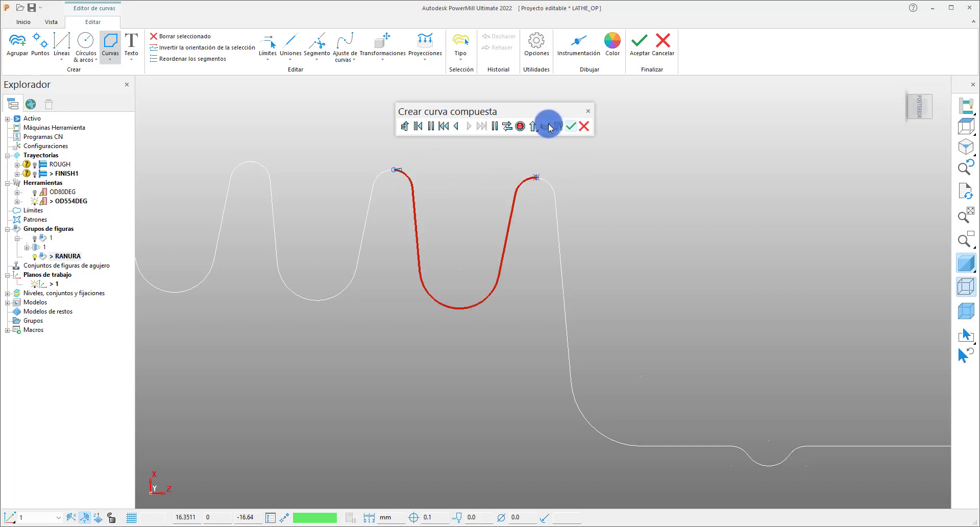
pyautogui.click(570, 126)
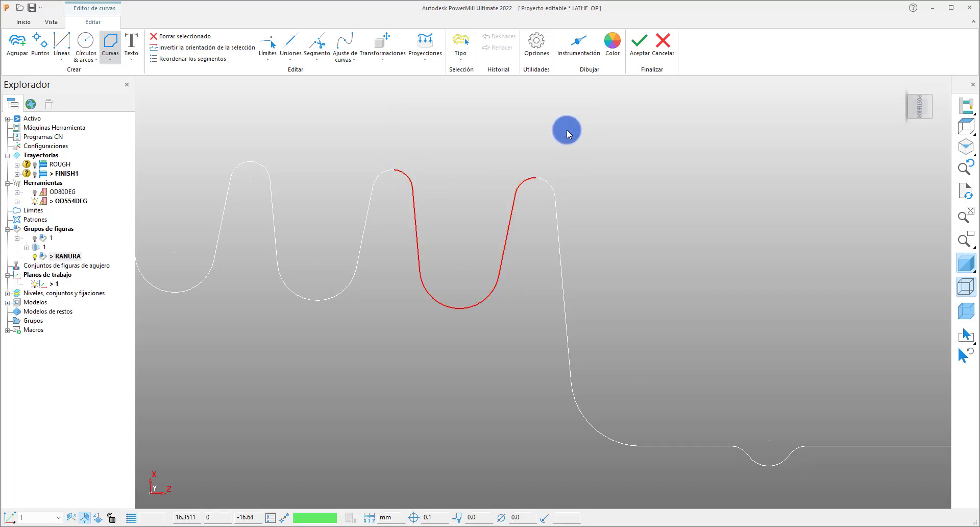
pyautogui.click(639, 49)
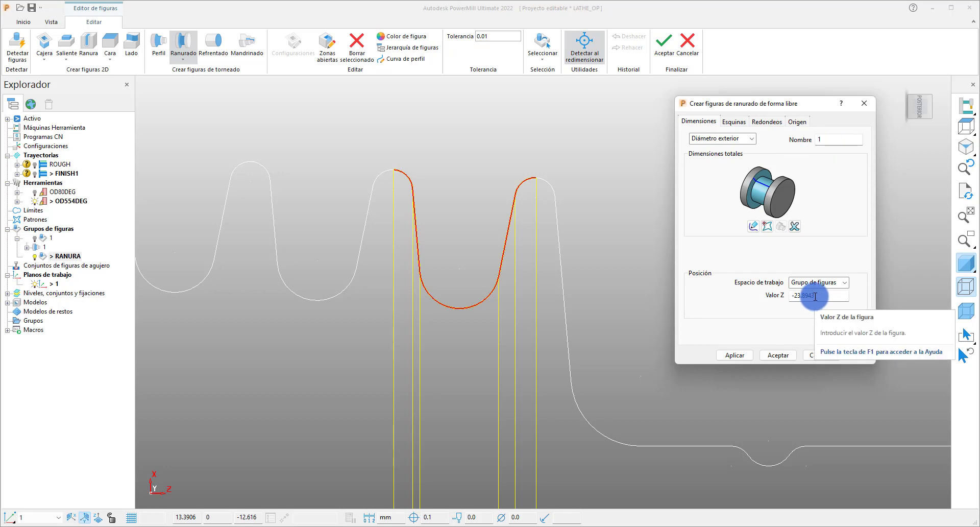
# Step: Add a composite curve along the adjacent groove, from the first curve's end to the next crest, and accept both curves as grooving profiles
pyautogui.click(752, 226)
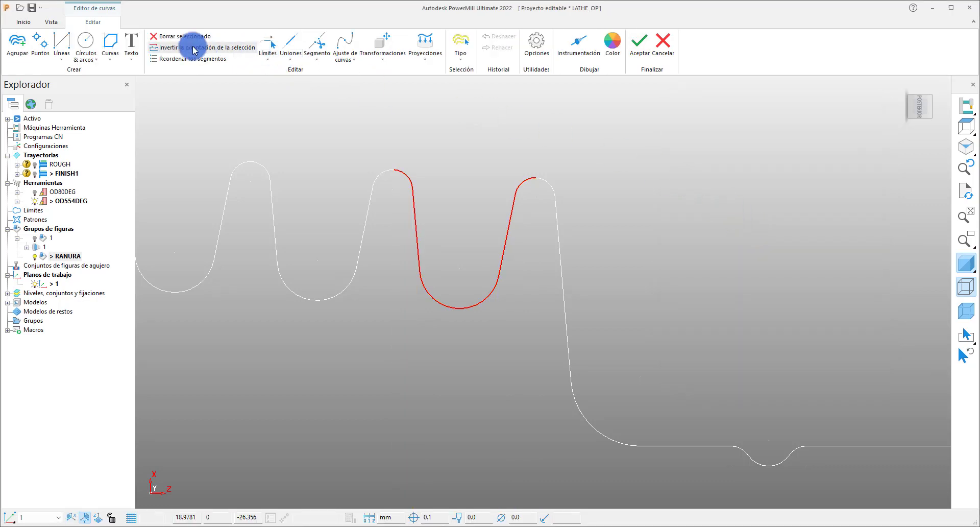
pyautogui.click(110, 44)
pyautogui.click(430, 126)
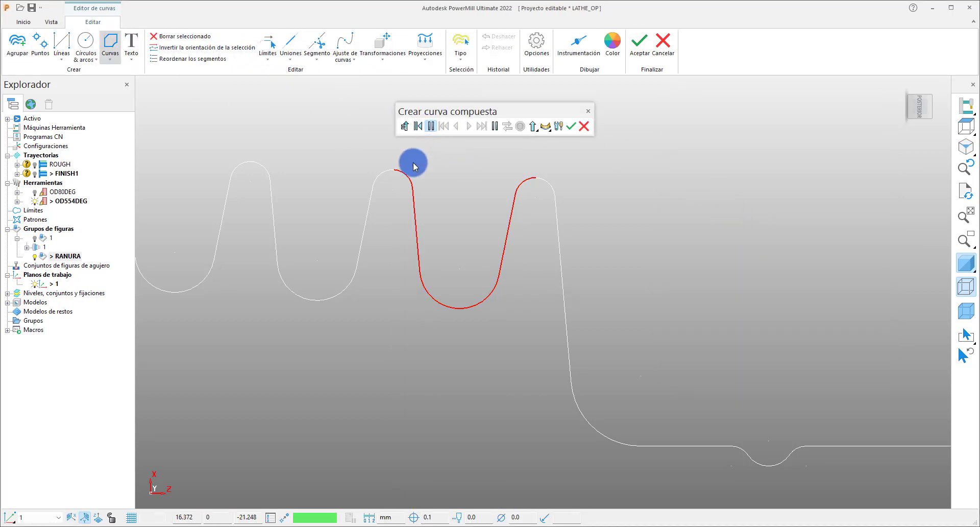
pyautogui.click(394, 174)
pyautogui.click(495, 126)
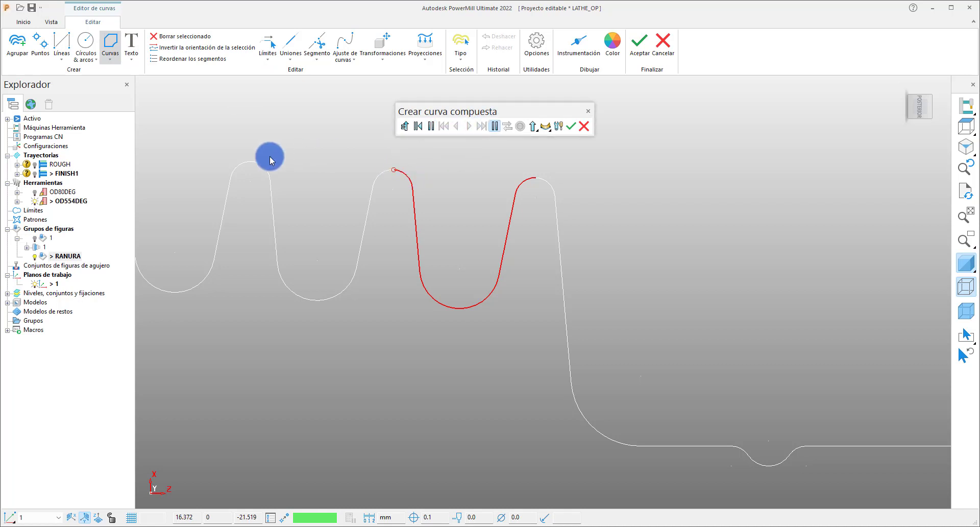
pyautogui.click(250, 165)
pyautogui.click(392, 168)
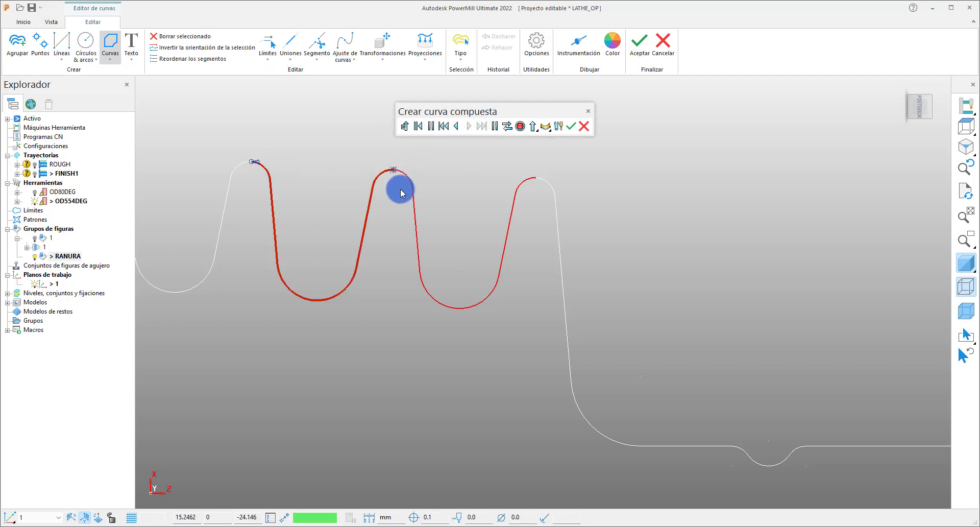
pyautogui.click(524, 127)
pyautogui.click(570, 126)
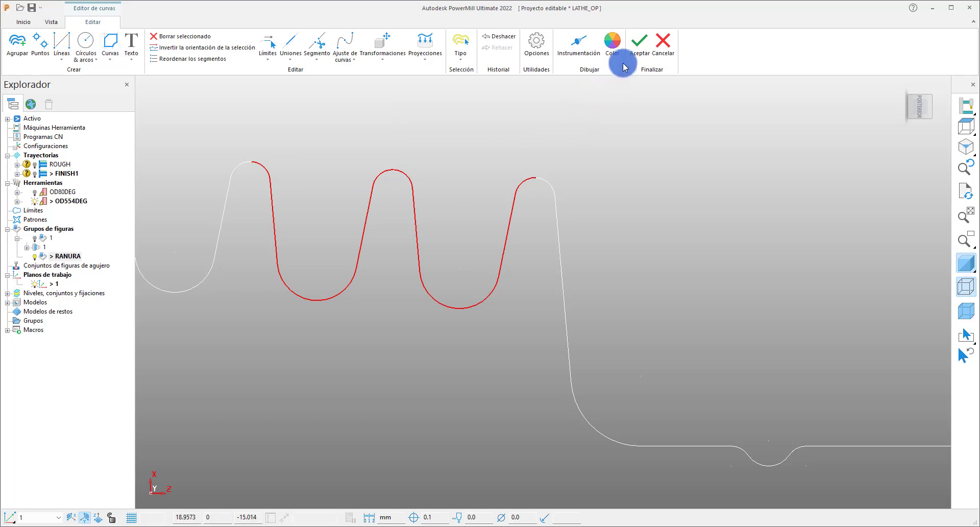
pyautogui.click(639, 47)
pyautogui.click(672, 92)
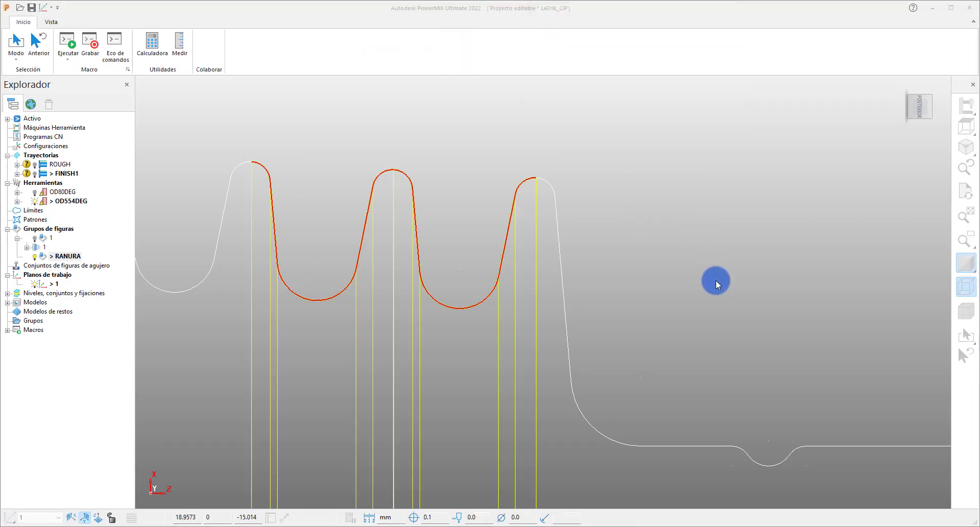
# Step: Create the outer-diameter free-form grooving features from the two curves and close the creation form
pyautogui.scroll(-2, 570, 197)
pyautogui.scroll(-3, 570, 197)
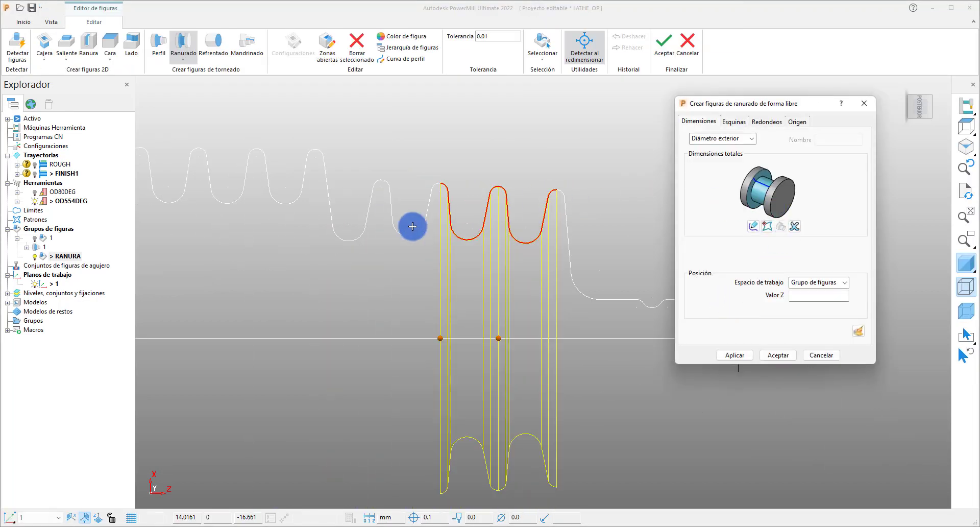
pyautogui.scroll(4, 415, 227)
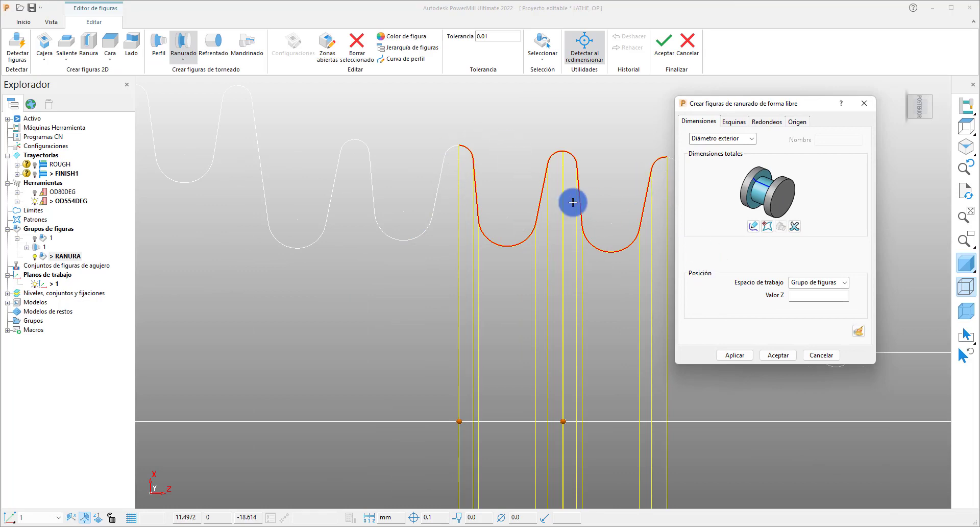
pyautogui.click(735, 355)
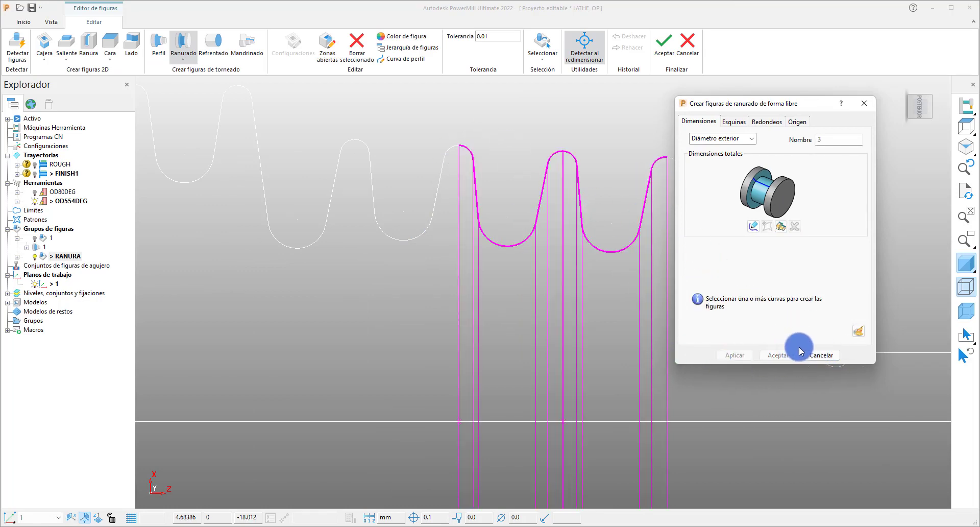
pyautogui.click(821, 355)
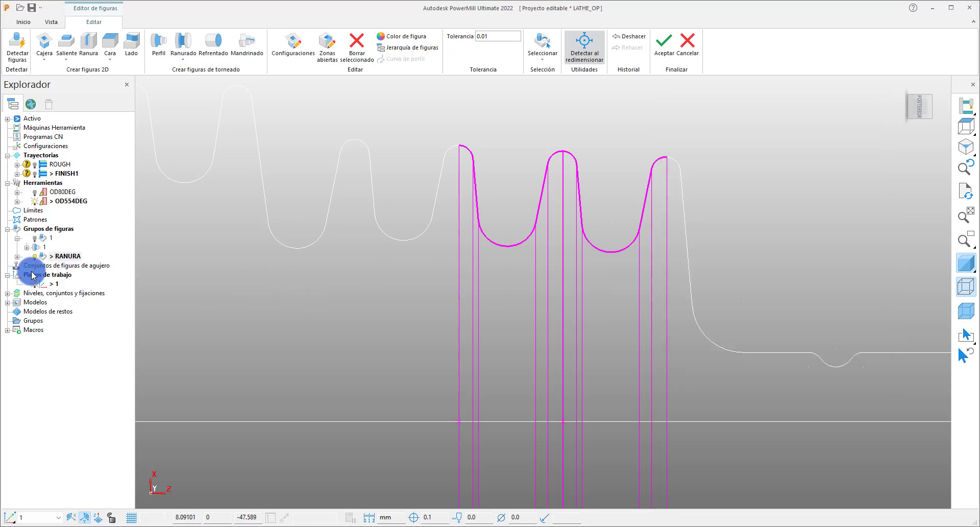
# Step: Expand the RANURA feature group and examine the properties of its grooving features 2 and 1
pyautogui.click(18, 257)
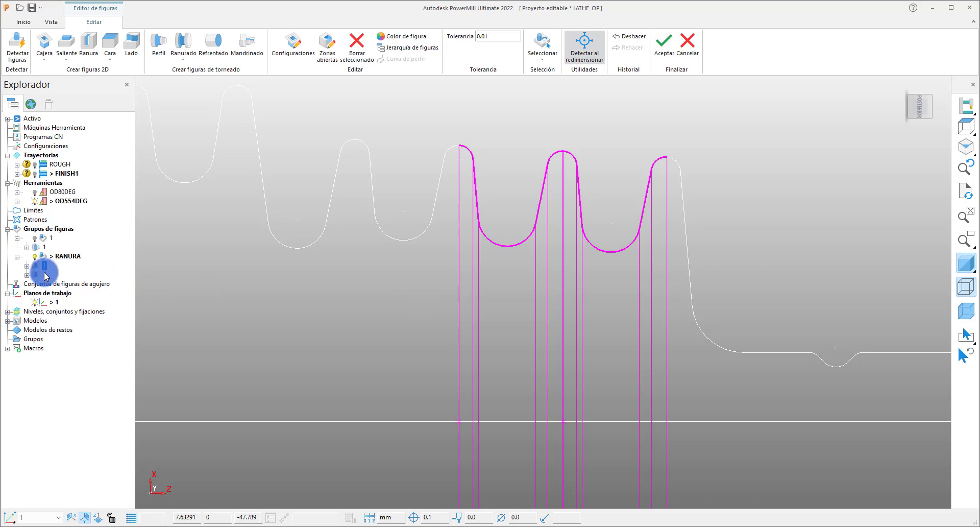
pyautogui.click(27, 274)
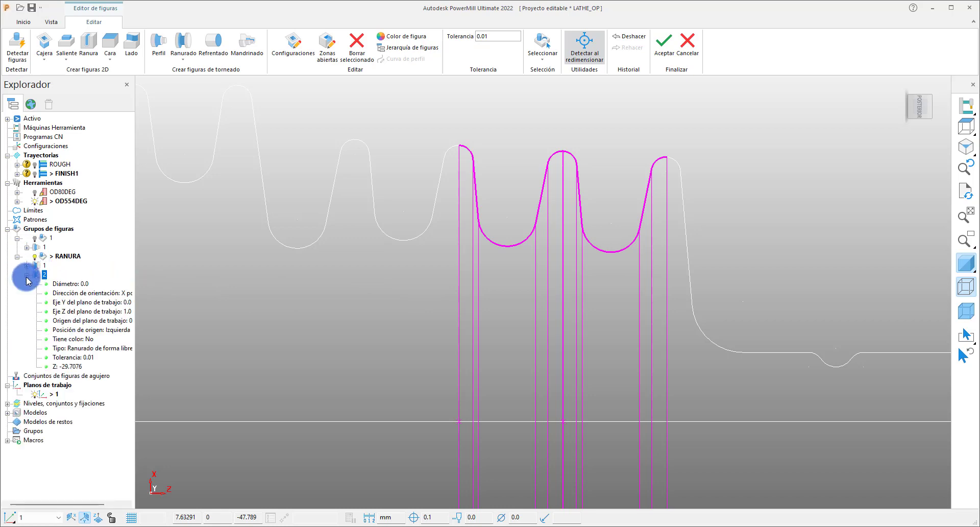
pyautogui.click(27, 266)
pyautogui.click(27, 265)
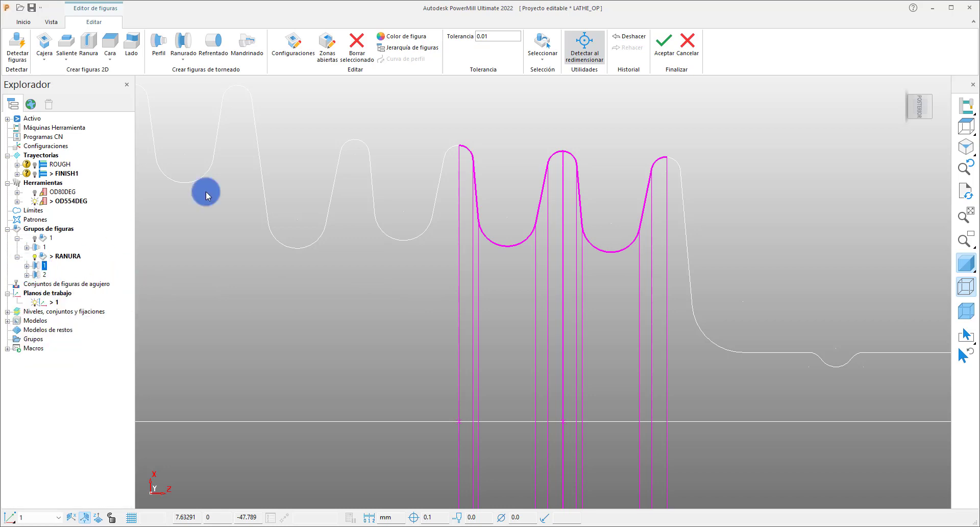
# Step: Start another free-form grooving feature and open curve creation for its profile
pyautogui.click(183, 58)
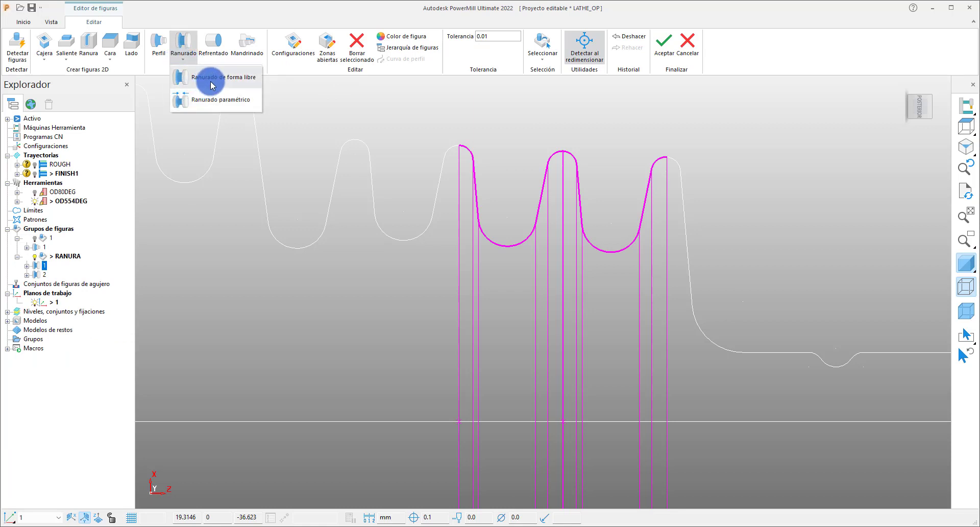
pyautogui.click(711, 37)
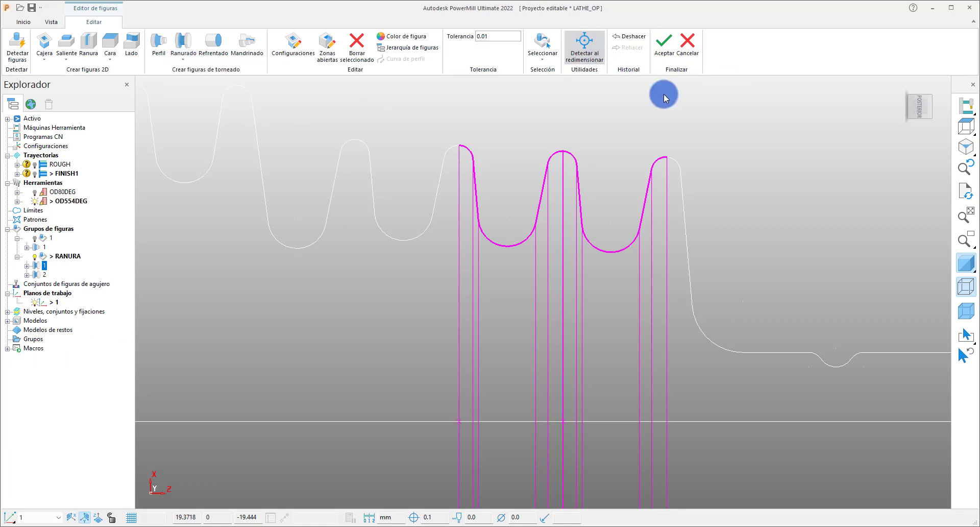
pyautogui.click(183, 57)
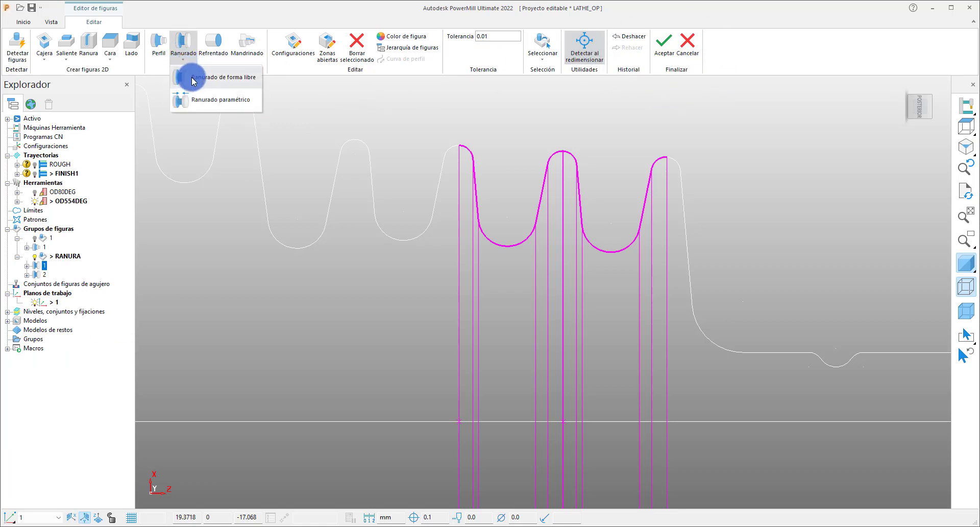
pyautogui.click(208, 88)
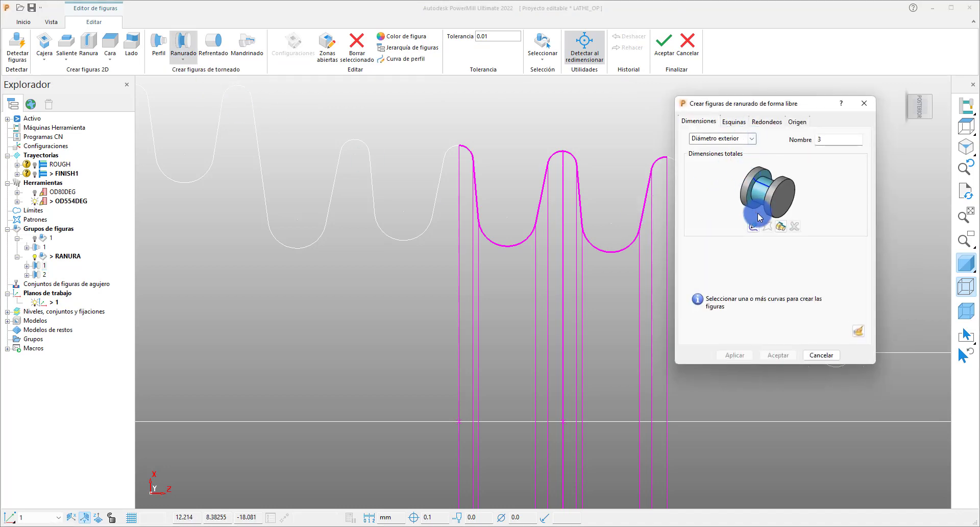
pyautogui.moveTo(834, 141); pyautogui.dragTo(783, 152)
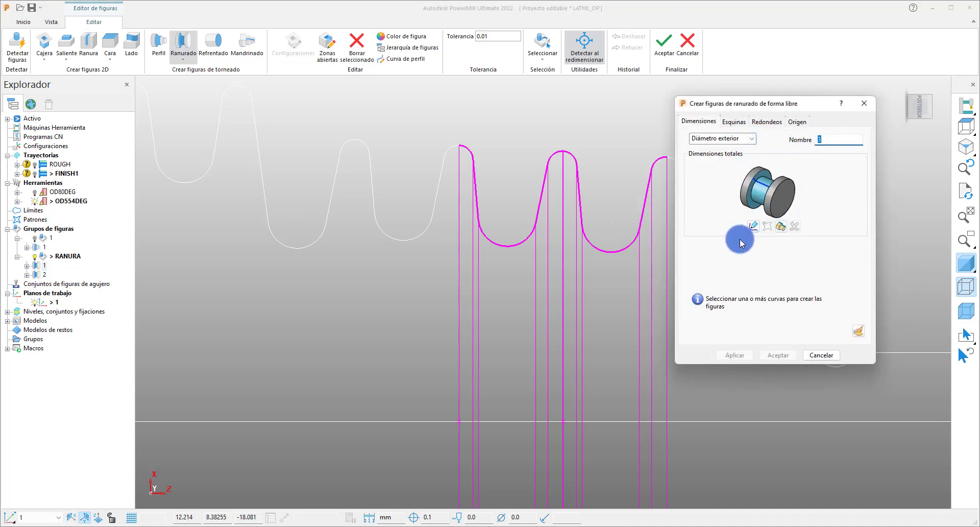
pyautogui.click(765, 229)
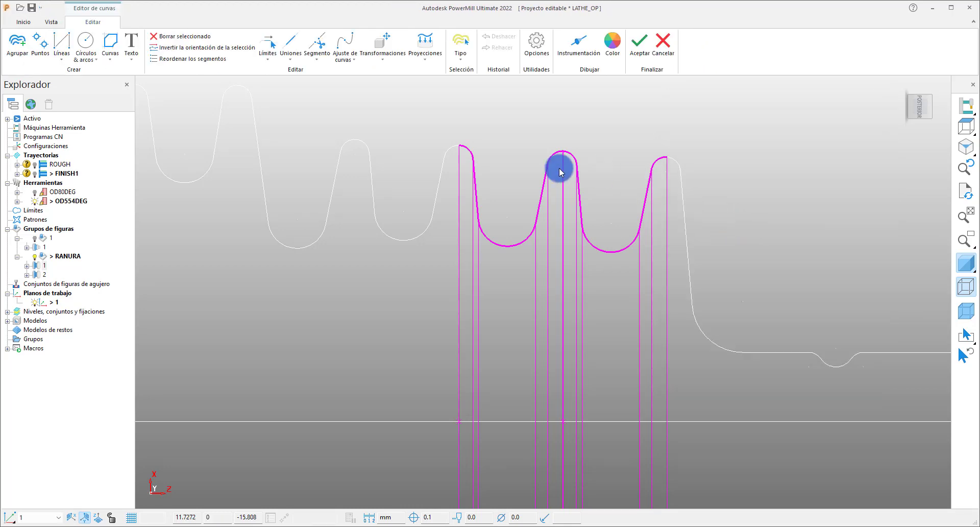
# Step: Create a composite curve along the third groove, from the second feature's end to the next crest, and accept it as the profile
pyautogui.click(110, 44)
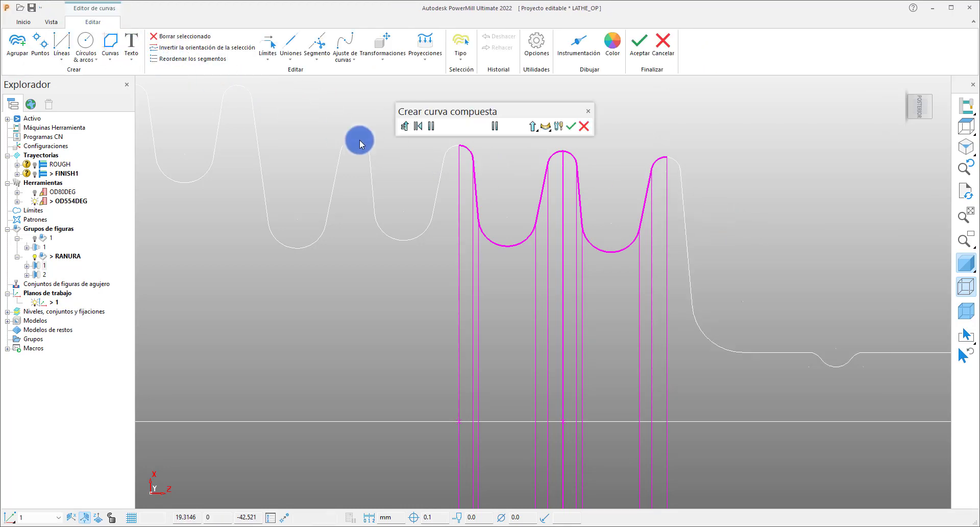
pyautogui.click(431, 128)
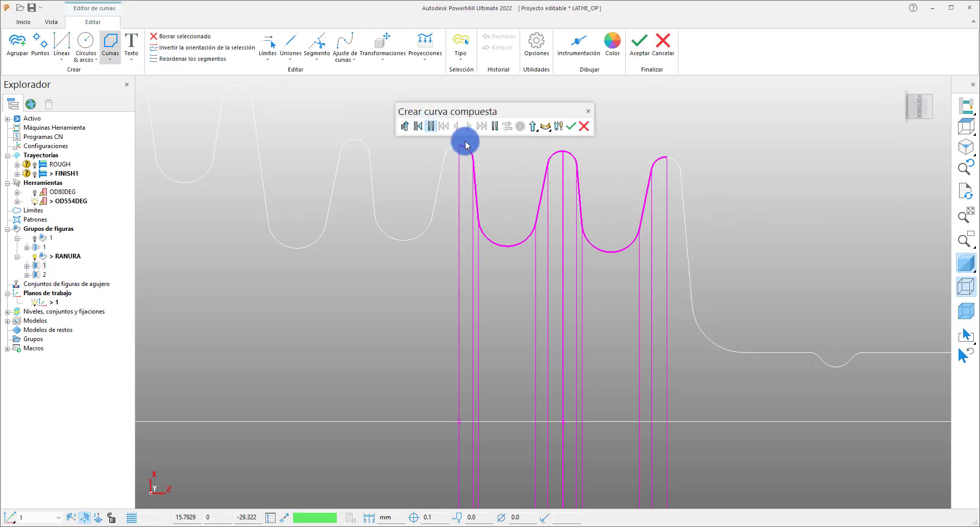
pyautogui.click(458, 145)
pyautogui.click(494, 126)
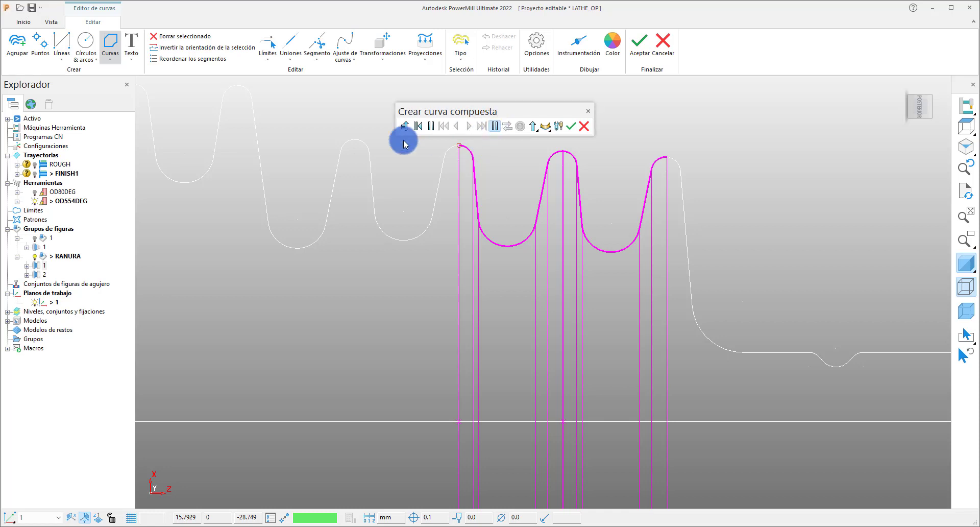
pyautogui.click(355, 139)
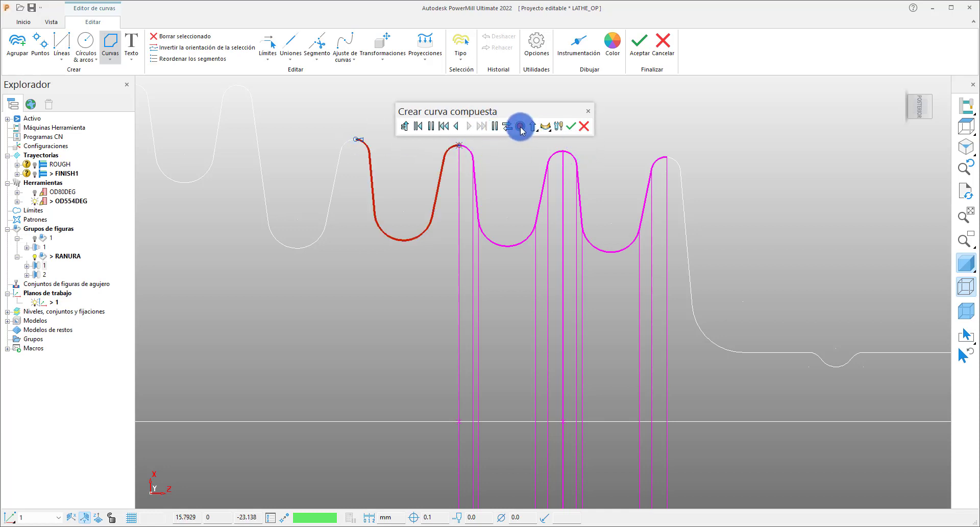
pyautogui.click(570, 126)
pyautogui.click(639, 44)
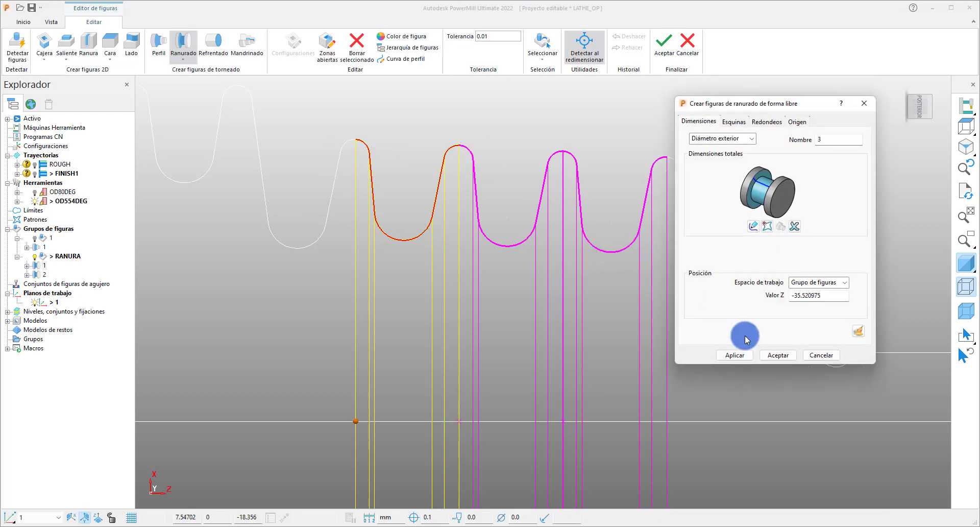
# Step: Apply the third free-form grooving feature, close the creation form and accept the changes to the feature group
pyautogui.click(735, 354)
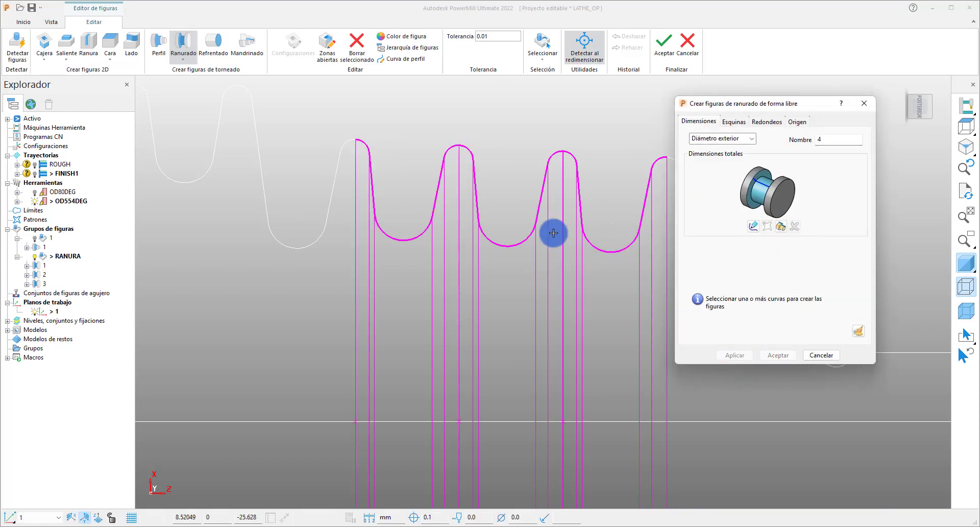
pyautogui.doubleClick(816, 138)
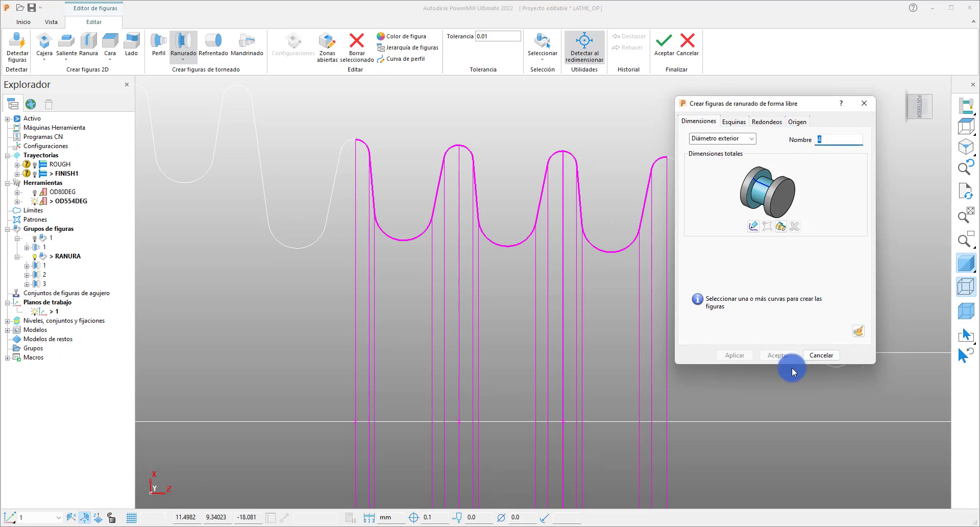
pyautogui.click(821, 355)
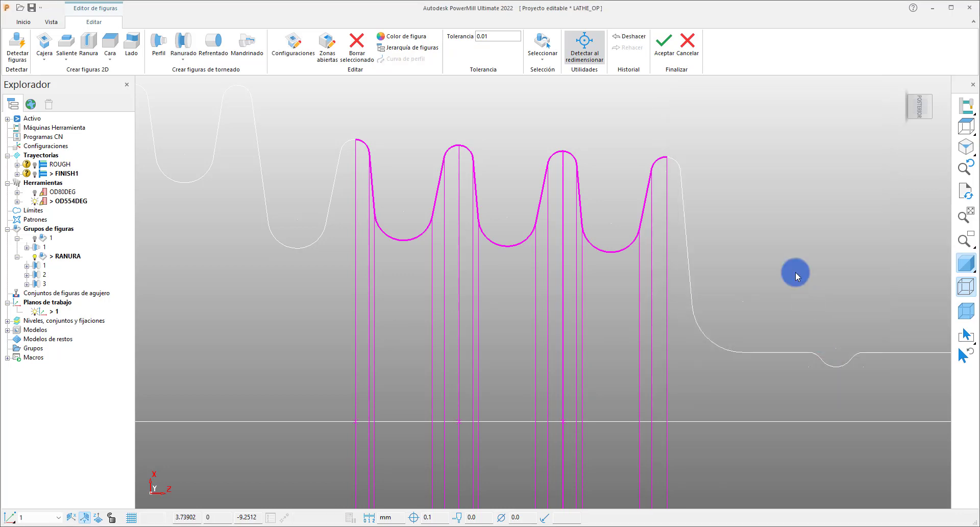
pyautogui.click(657, 63)
# Step: Reopen the RANURA feature group in the feature editor
pyautogui.scroll(-5, 357, 278)
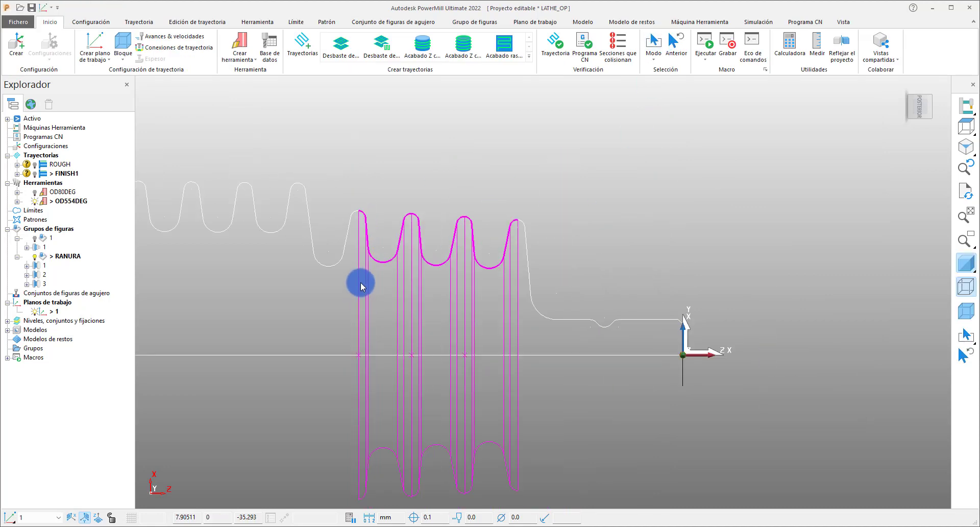
pyautogui.scroll(-4, 261, 284)
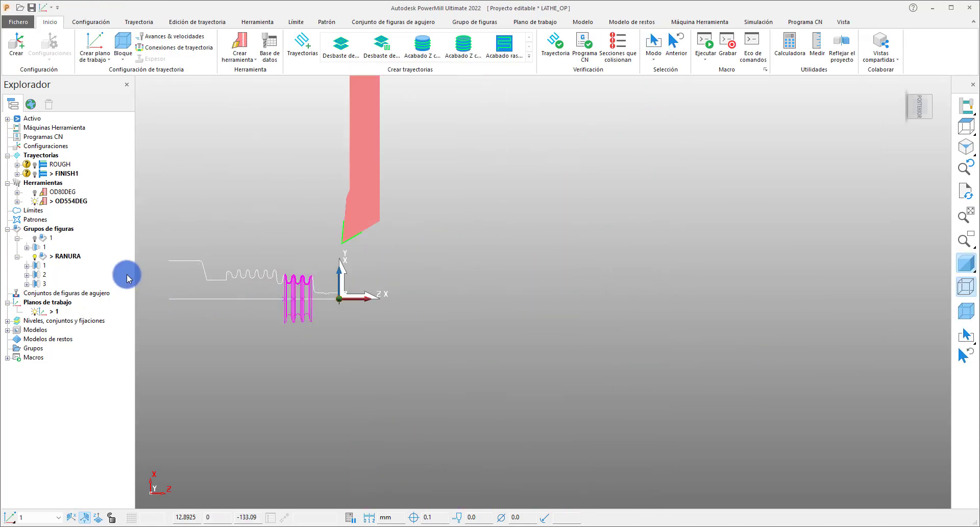
pyautogui.scroll(2, 153, 284)
pyautogui.scroll(3, 153, 281)
pyautogui.scroll(-1, 153, 280)
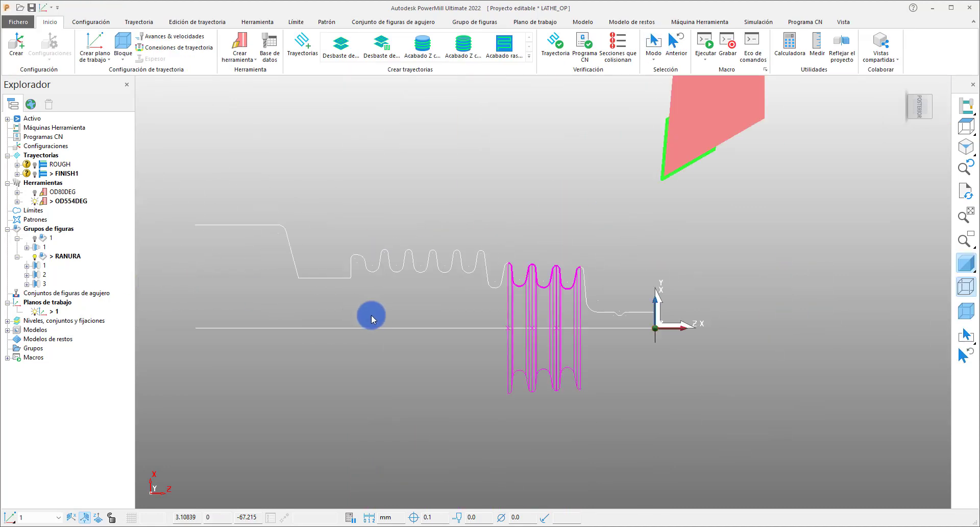
pyautogui.rightClick(70, 257)
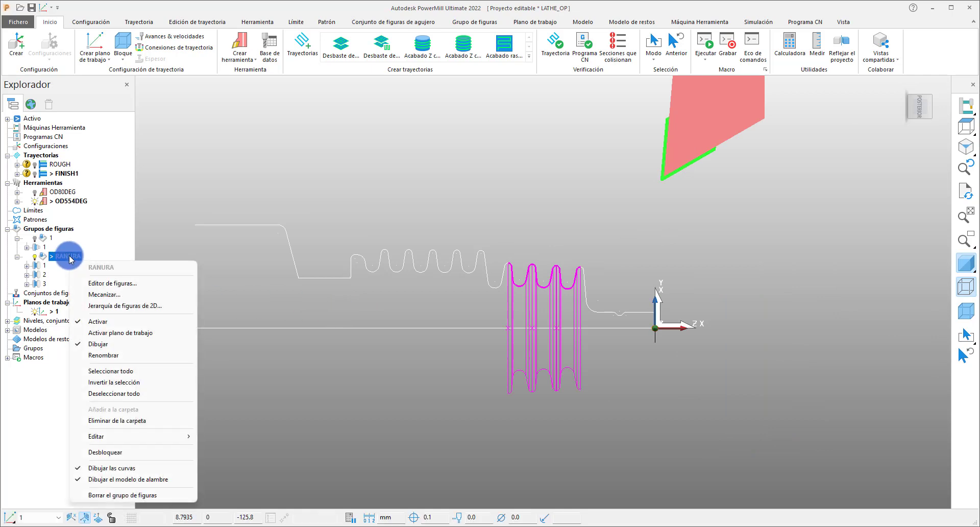
pyautogui.click(123, 284)
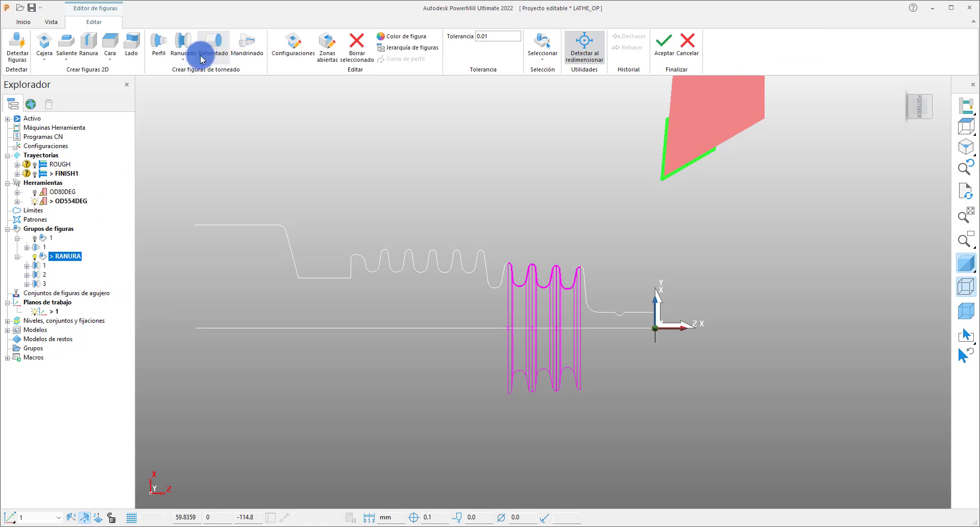
# Step: Start a parametric grooving feature on the outside diameter with a diameter of 50, a depth of 25 and a width of 4
pyautogui.click(183, 57)
pyautogui.click(223, 105)
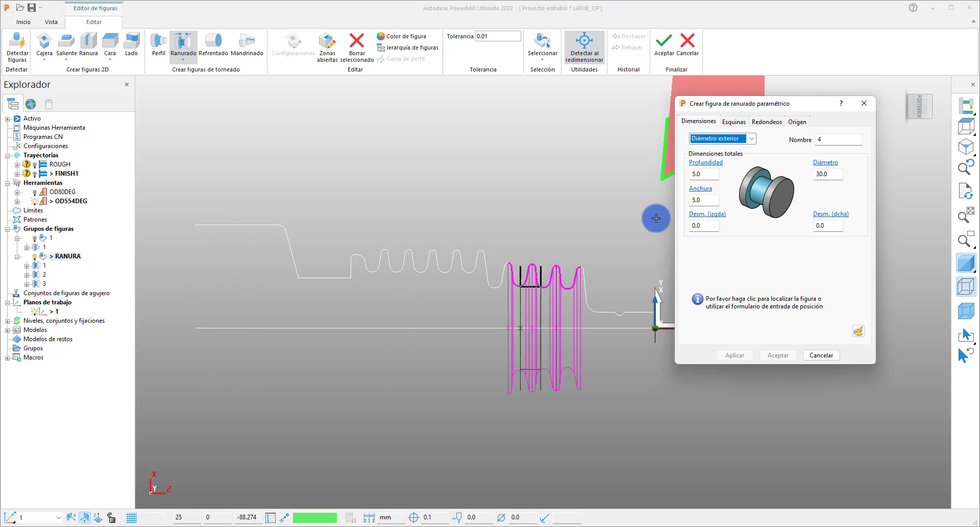
pyautogui.click(830, 174)
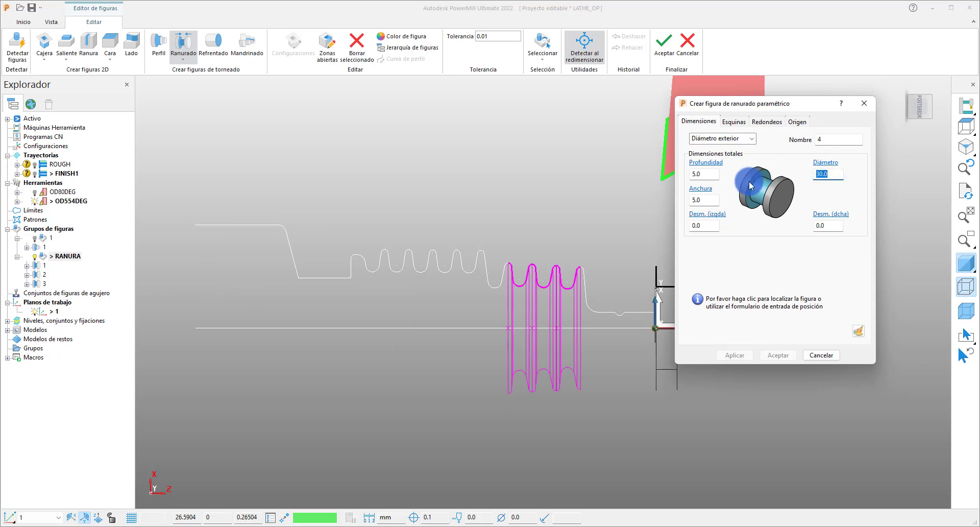
pyautogui.write('50.0')
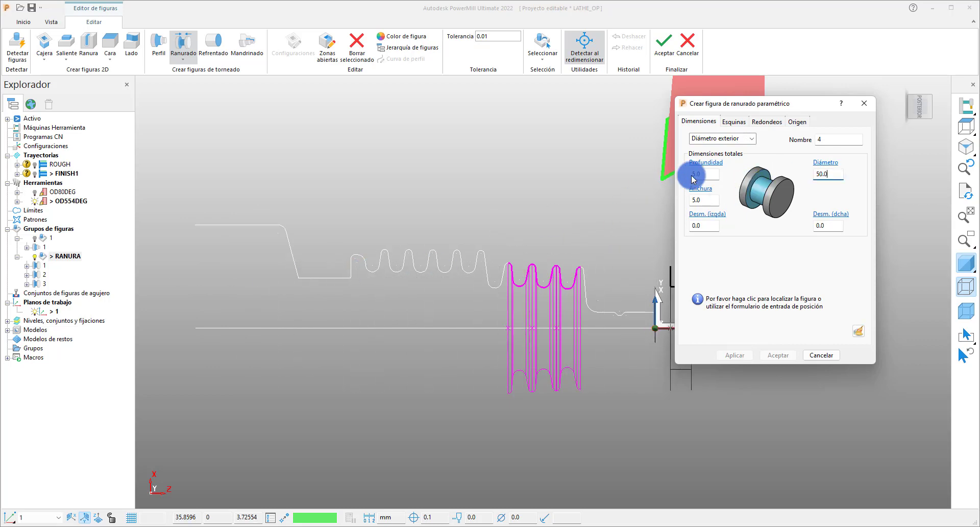
pyautogui.click(707, 174)
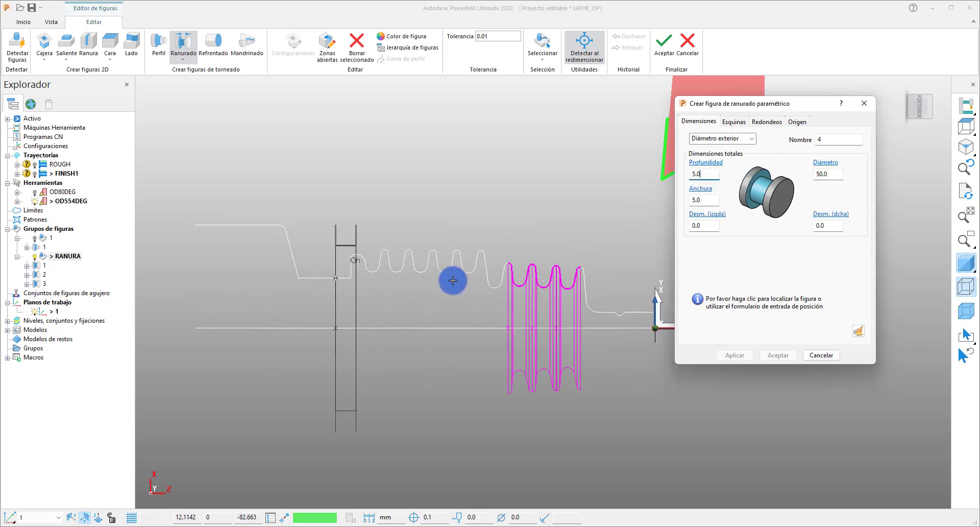
pyautogui.doubleClick(709, 172)
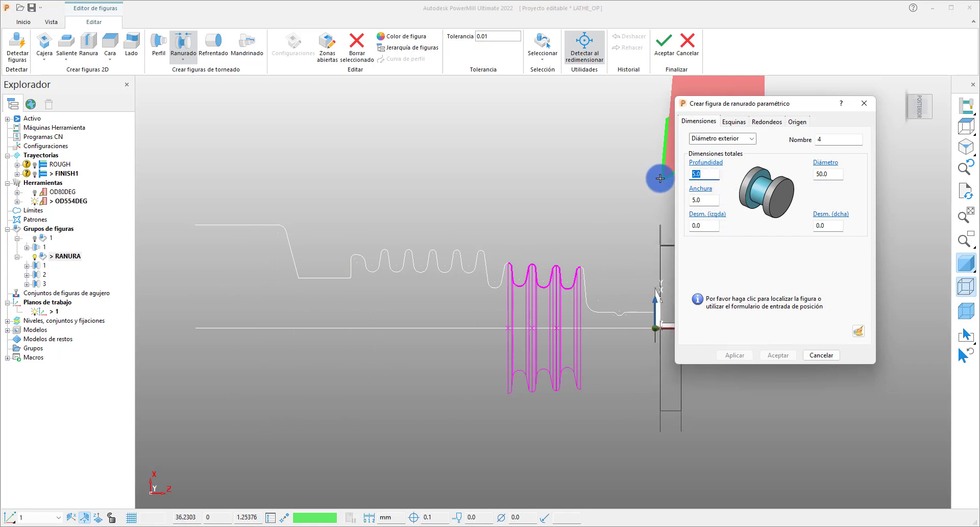
pyautogui.write('25')
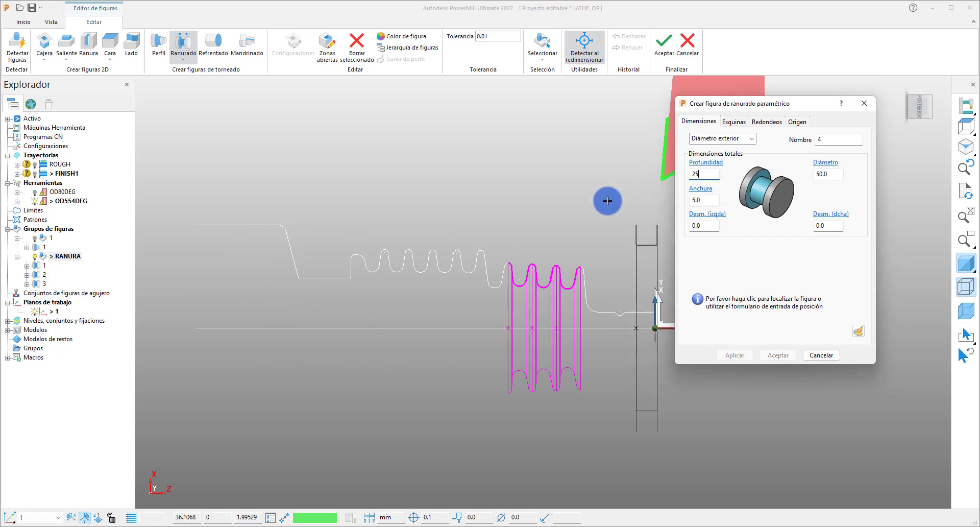
pyautogui.click(711, 202)
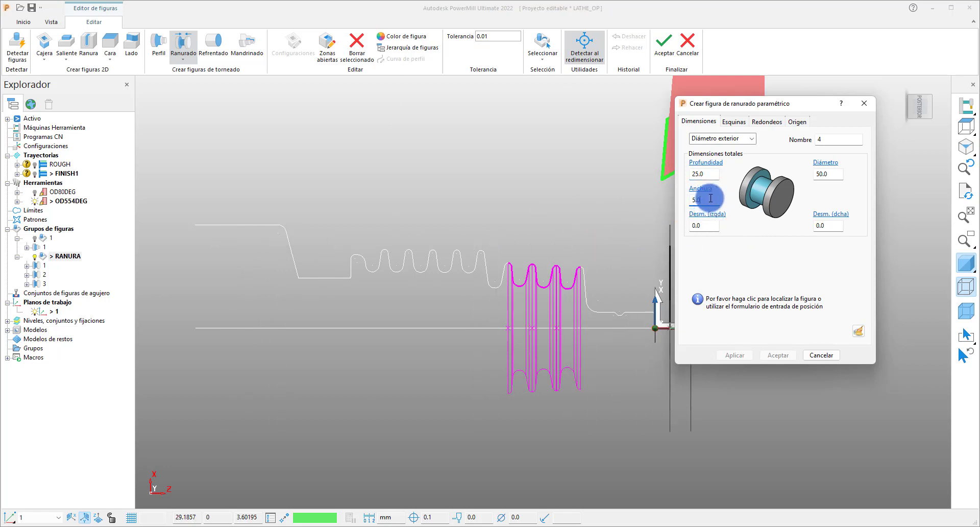
pyautogui.moveTo(710, 198); pyautogui.dragTo(627, 199)
pyautogui.write('4.0')
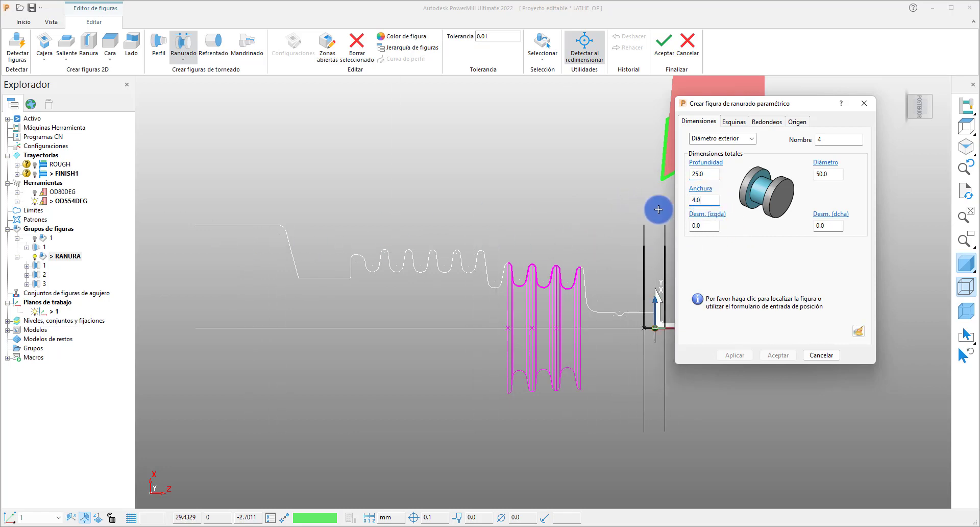
pyautogui.click(714, 224)
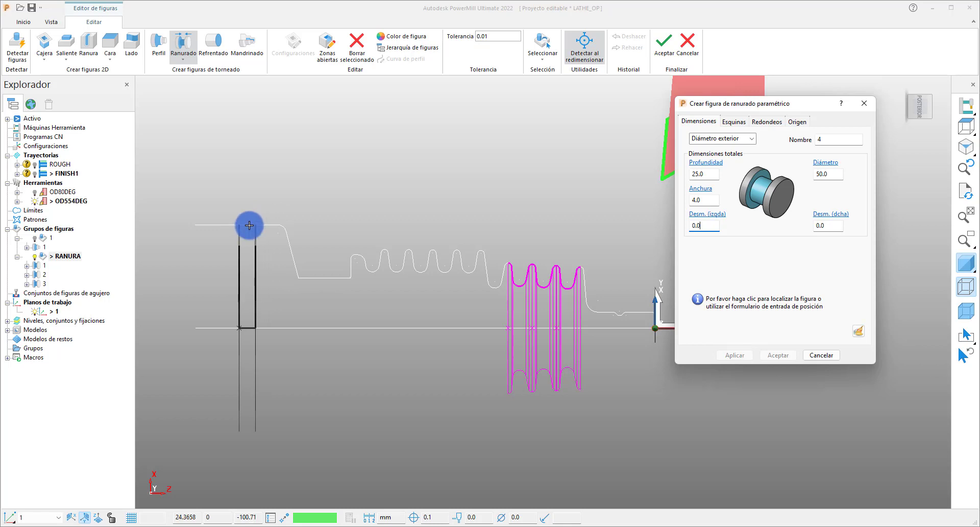
# Step: Set the groove's origin to its right-hand edge and place the groove on the large-diameter straight section of the profile
pyautogui.click(742, 123)
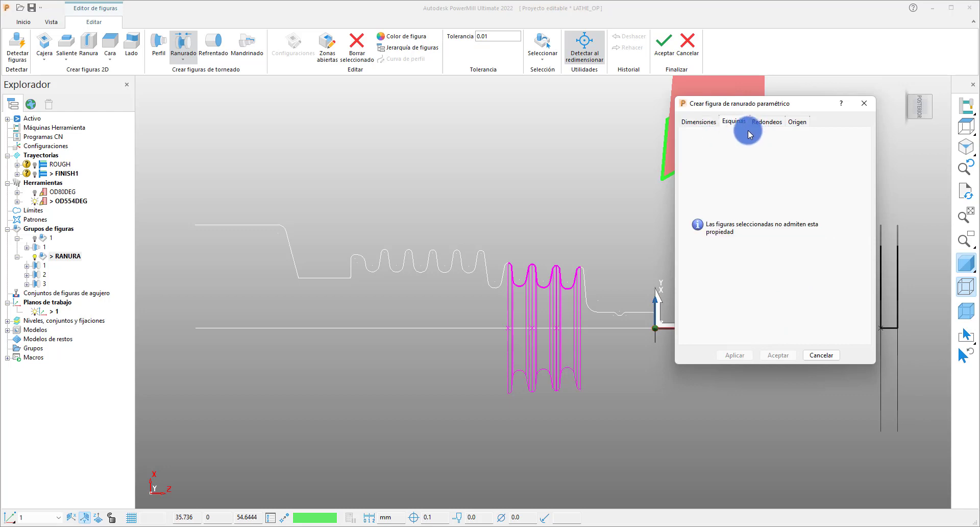
pyautogui.click(765, 122)
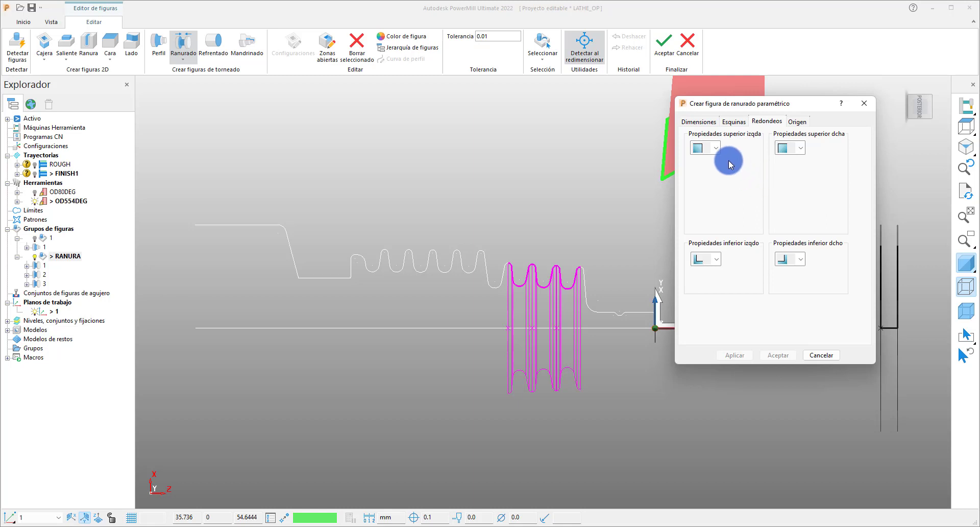
pyautogui.click(715, 149)
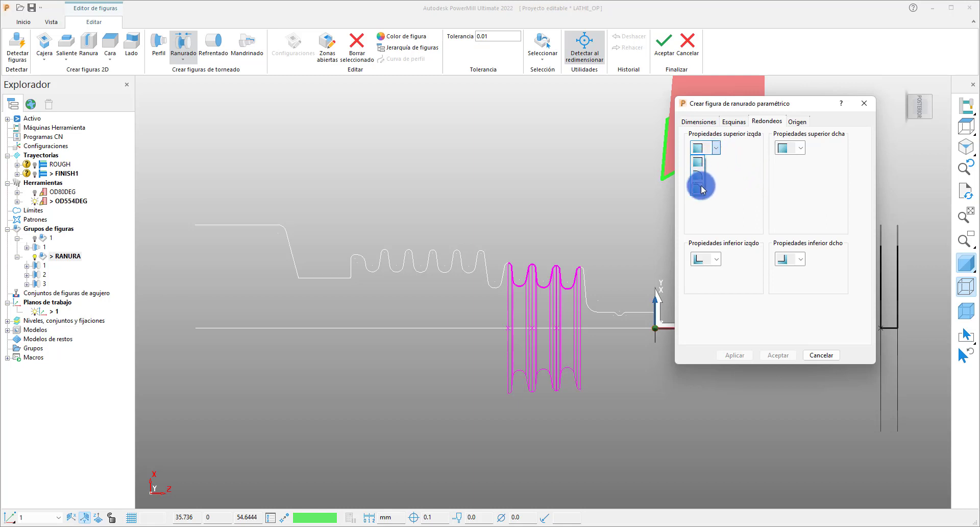
pyautogui.click(798, 123)
pyautogui.click(799, 123)
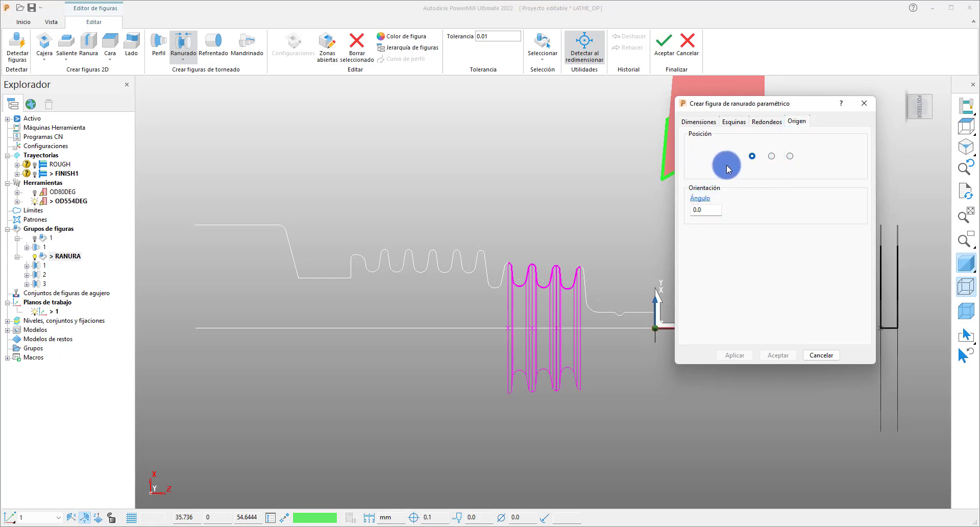
pyautogui.click(790, 156)
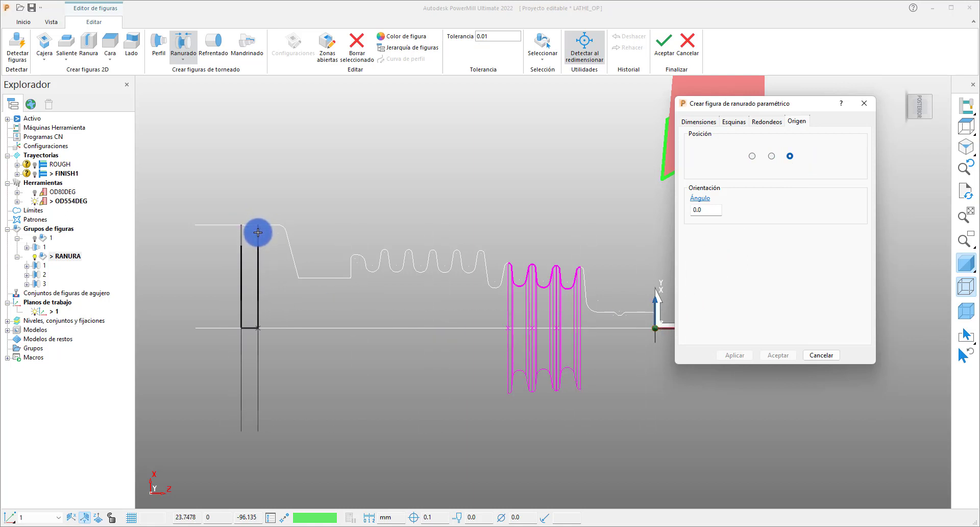
pyautogui.click(752, 157)
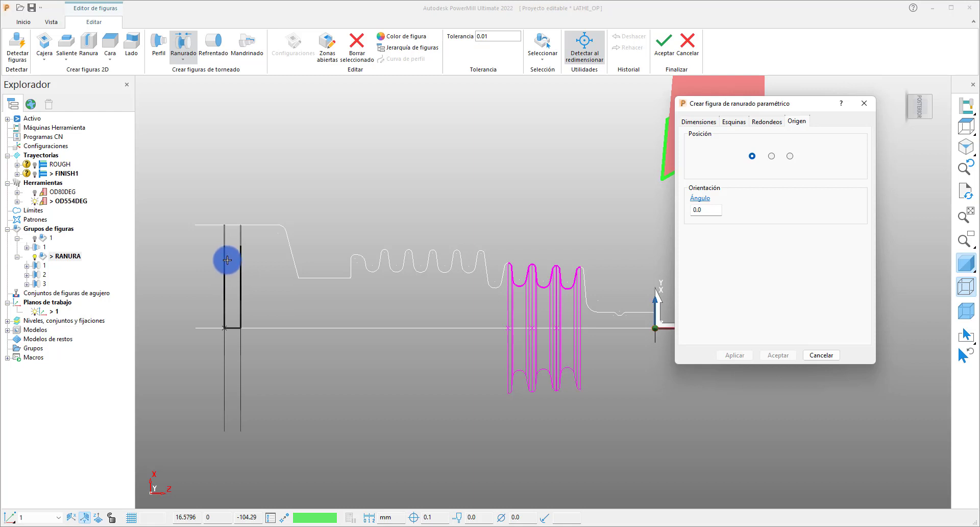
pyautogui.click(789, 157)
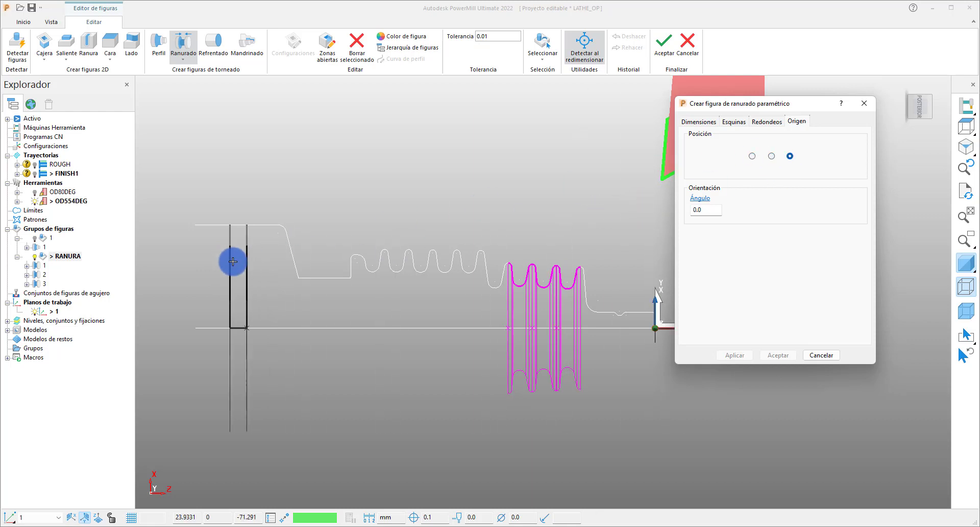
pyautogui.click(234, 226)
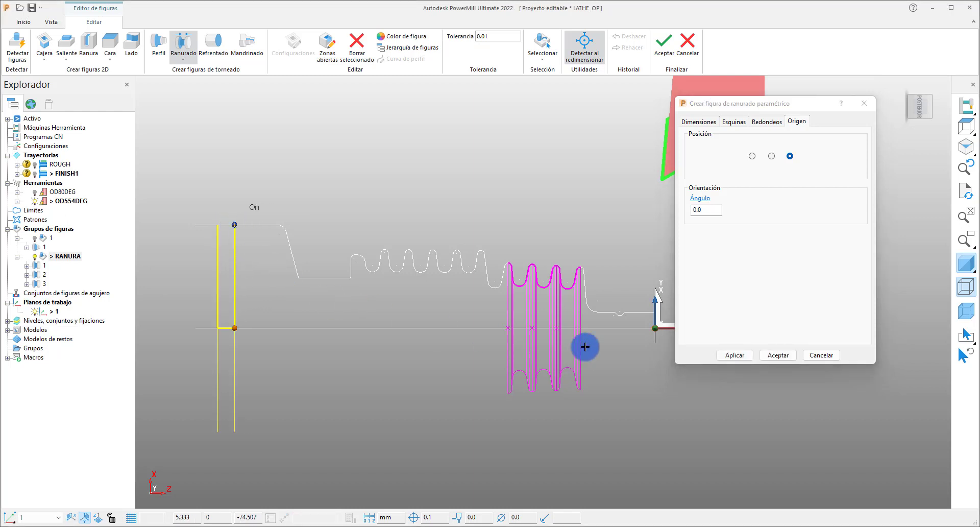
# Step: Set the groove's Z value to -100, apply the feature and leave the feature editor
pyautogui.click(733, 123)
pyautogui.click(700, 122)
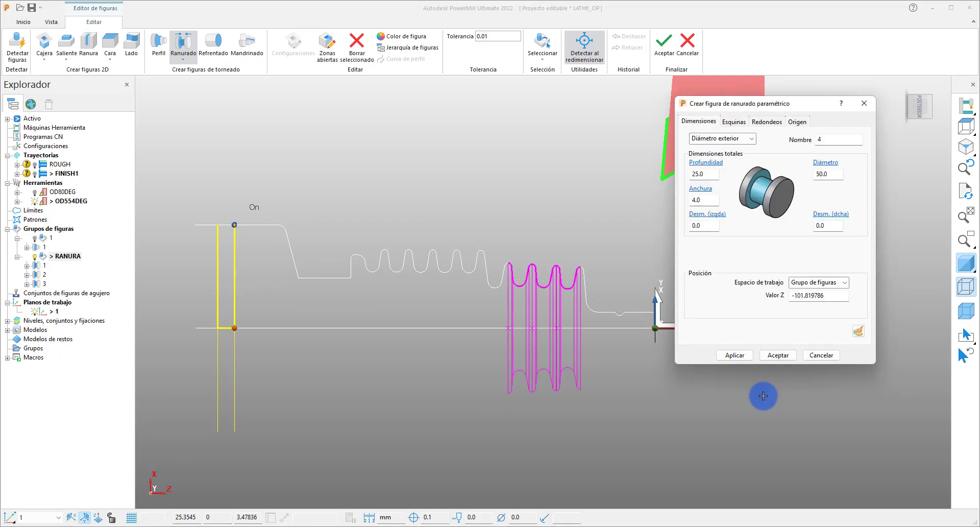
pyautogui.moveTo(797, 295); pyautogui.dragTo(902, 301)
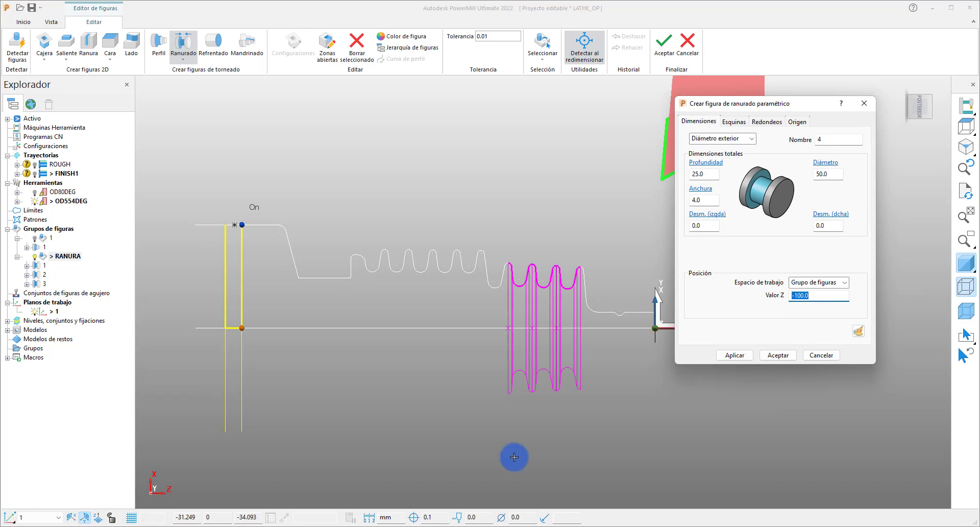
pyautogui.click(743, 356)
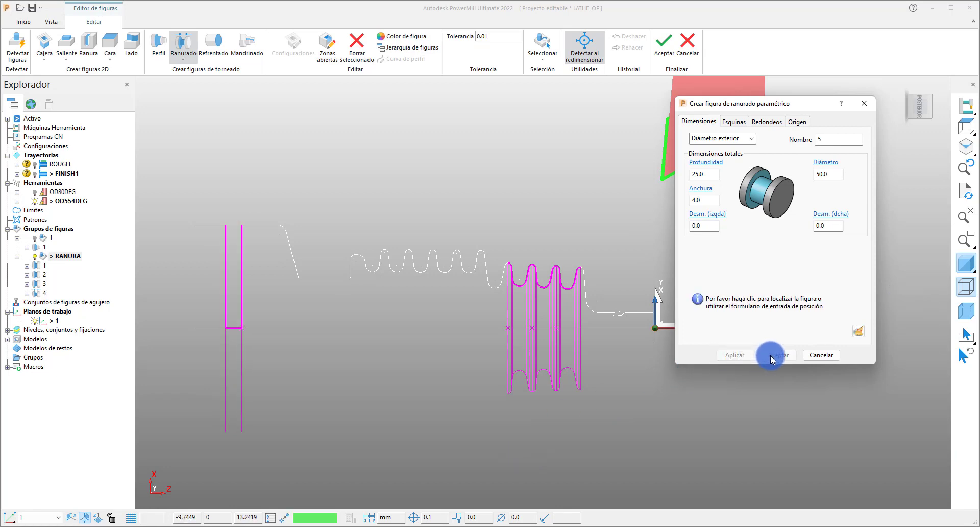
pyautogui.click(819, 355)
pyautogui.click(684, 49)
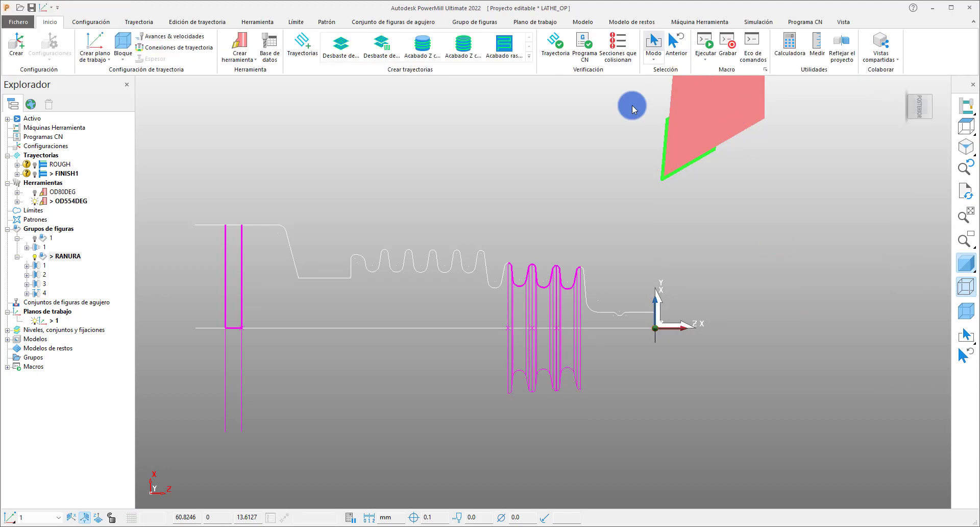
# Step: Create a turning grooving tool with its default insert dimensions and hide the OD554DEG tool
pyautogui.click(254, 64)
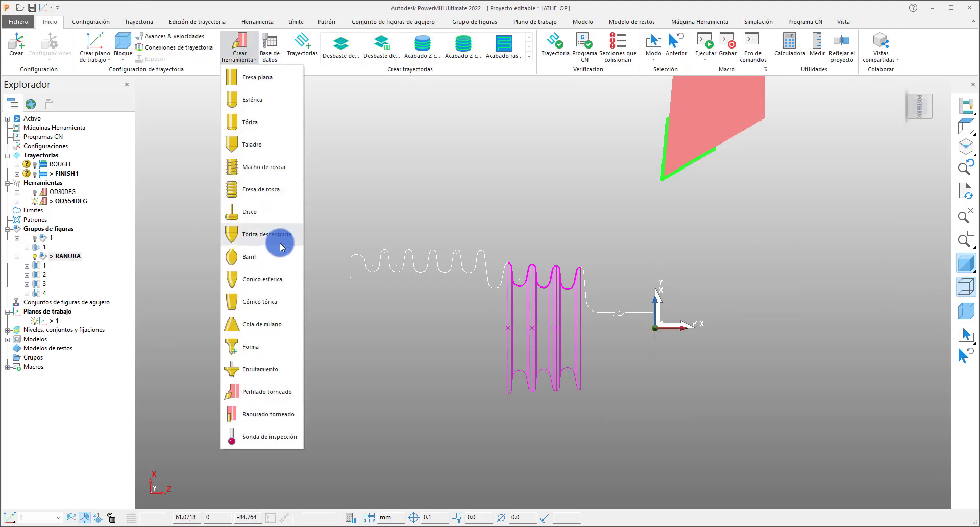
pyautogui.click(278, 414)
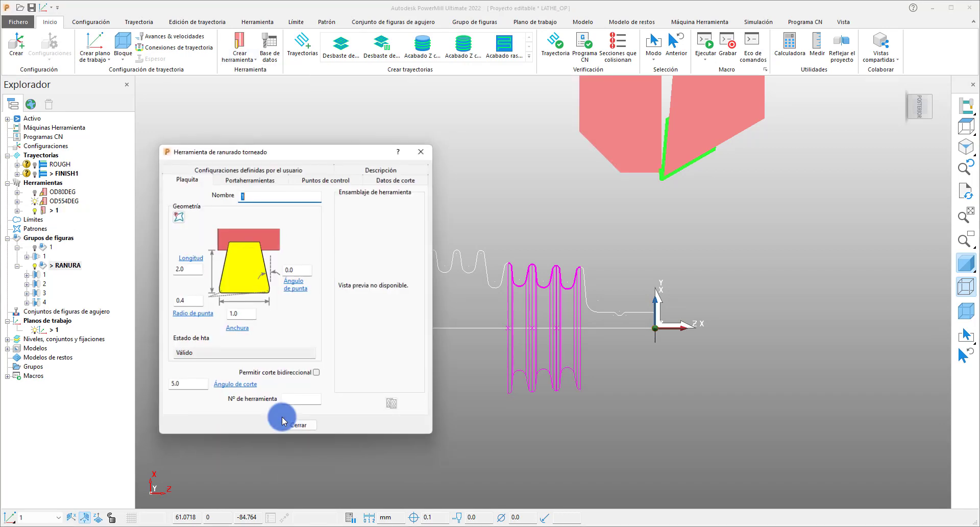
pyautogui.click(248, 314)
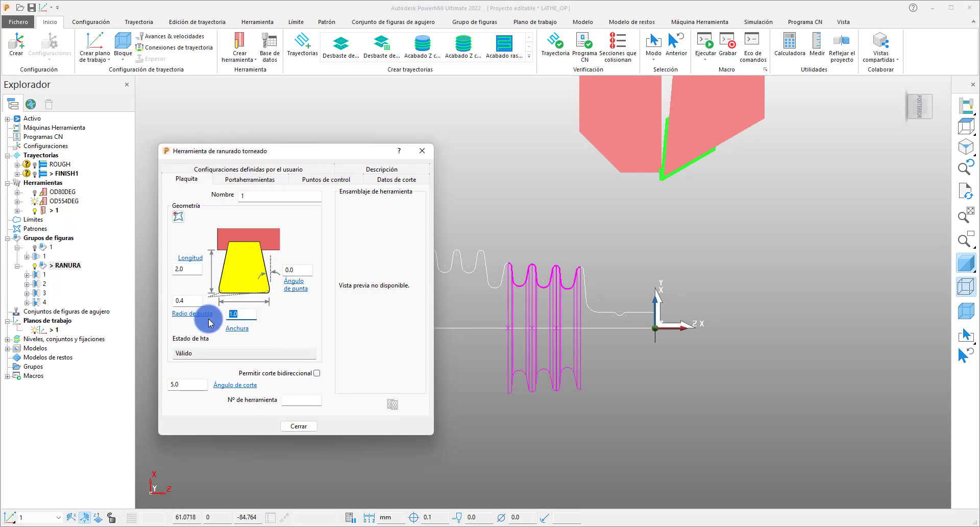
pyautogui.click(299, 425)
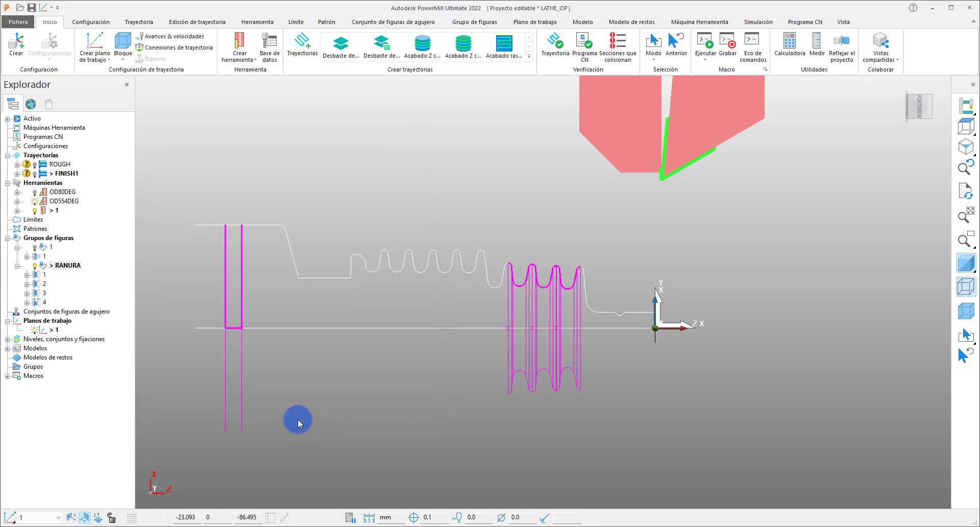
pyautogui.click(36, 204)
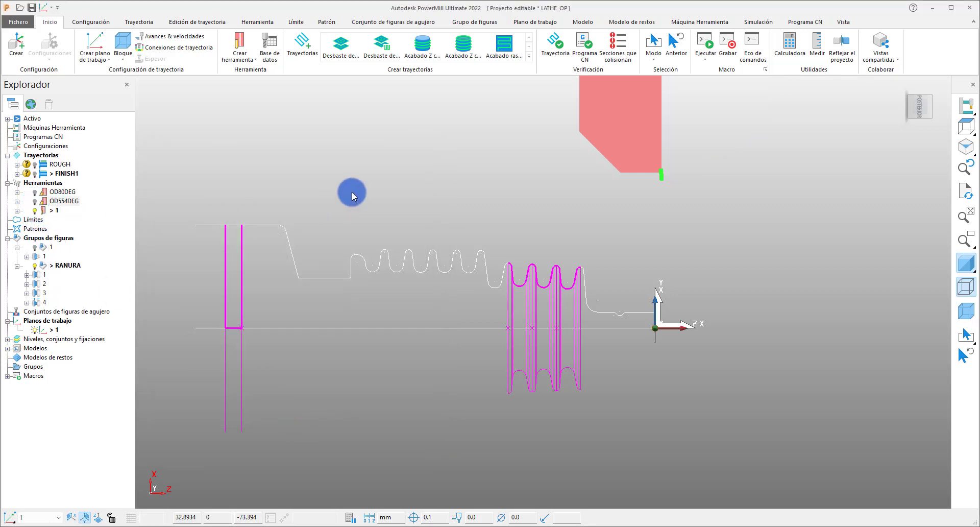
# Step: Measure the radius of the free-form grooves with the radius measuring tool, and close the measuring form
pyautogui.scroll(5, 581, 266)
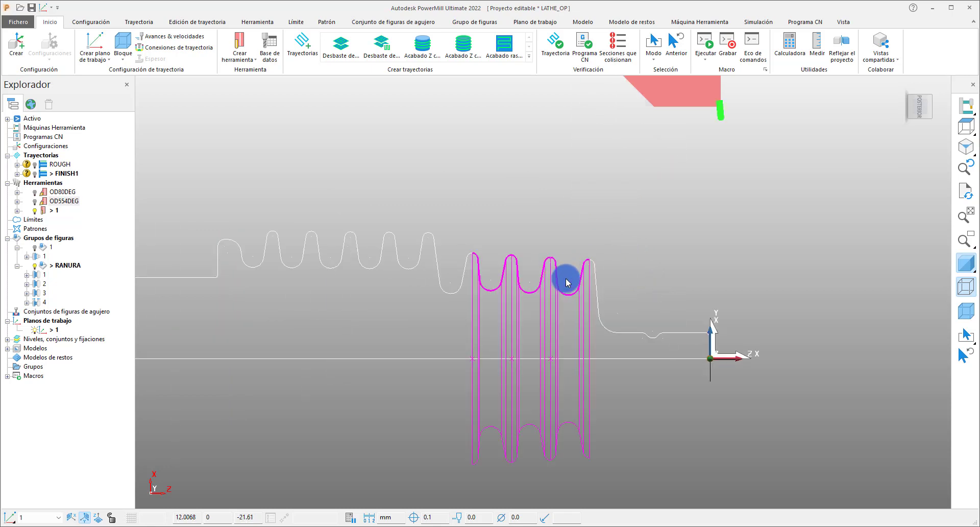
pyautogui.click(814, 55)
pyautogui.moveTo(680, 106); pyautogui.dragTo(829, 116)
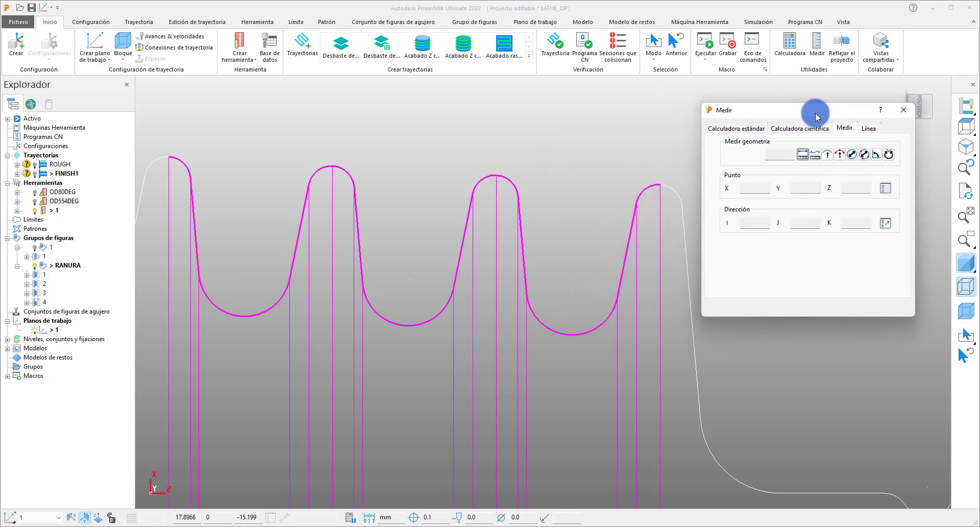
pyautogui.click(828, 156)
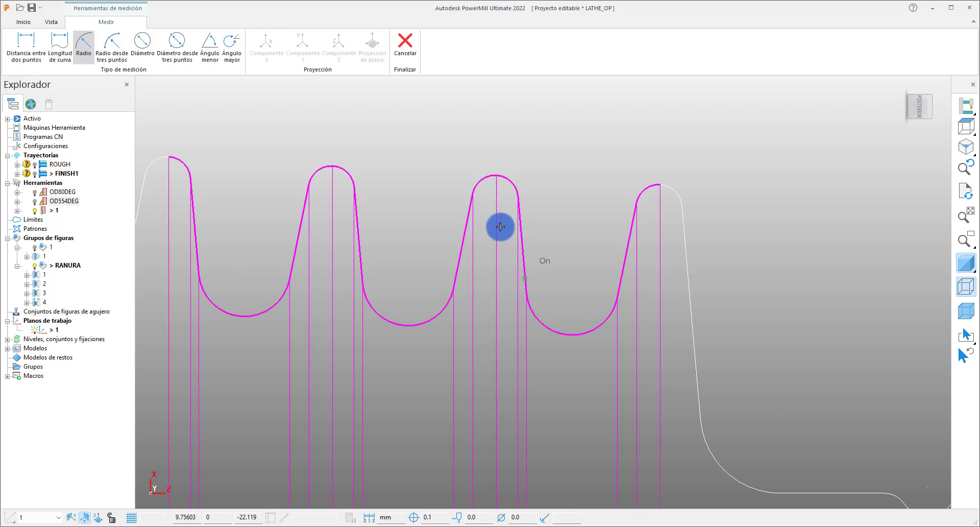
pyautogui.click(405, 46)
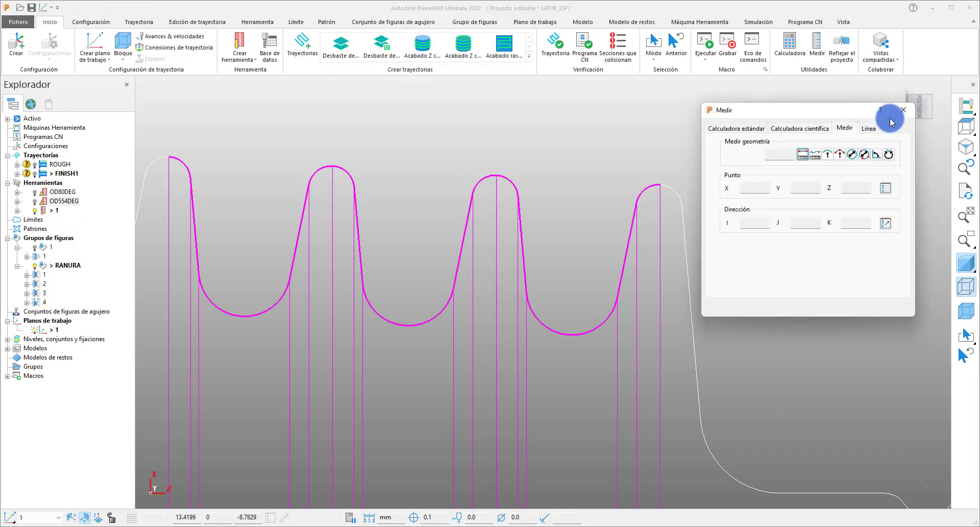
pyautogui.click(903, 110)
# Step: Set the grooving tool's insert width to 2.5, tip radius to 1.25 and length to 20
pyautogui.rightClick(51, 211)
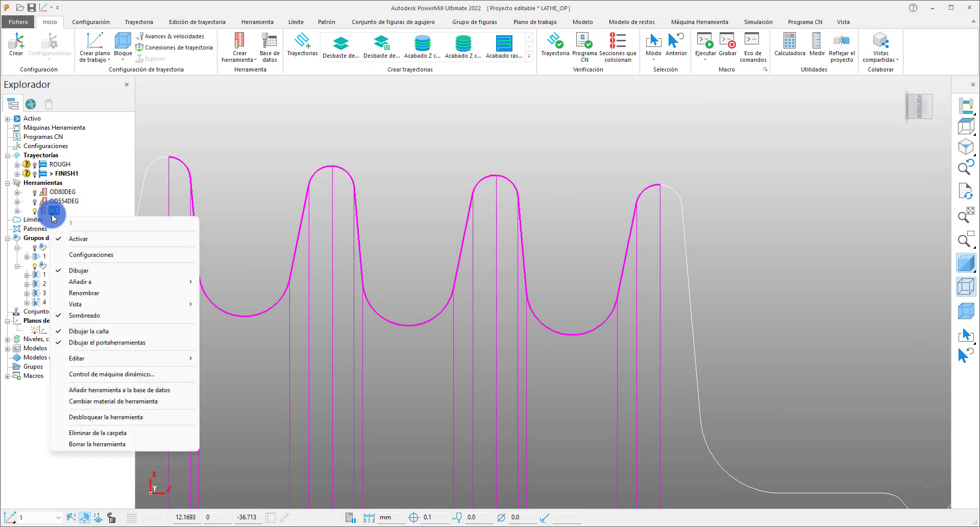
pyautogui.click(104, 259)
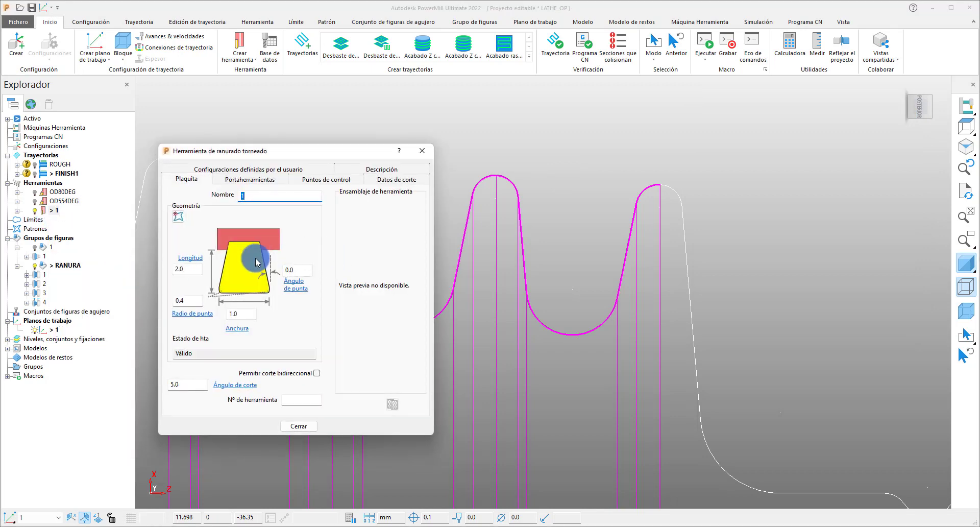
pyautogui.doubleClick(236, 313)
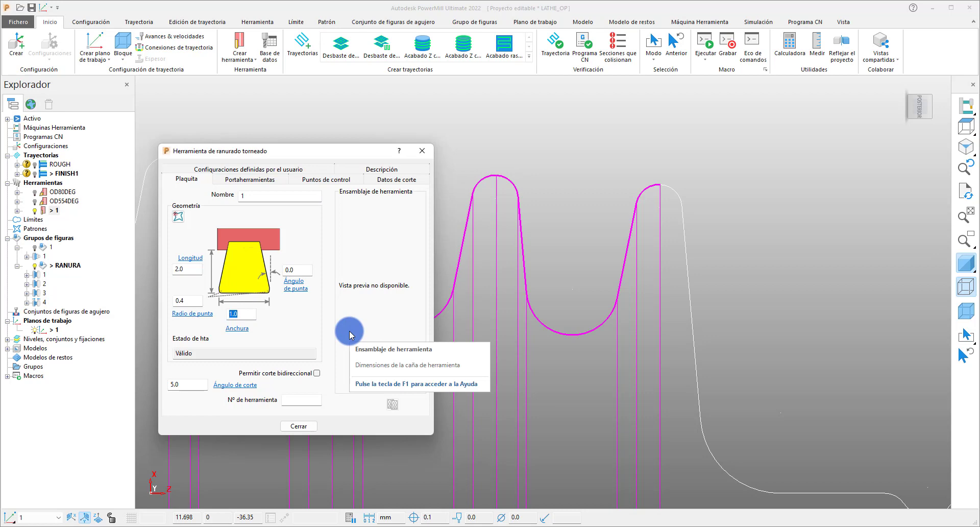
pyautogui.write('2.5')
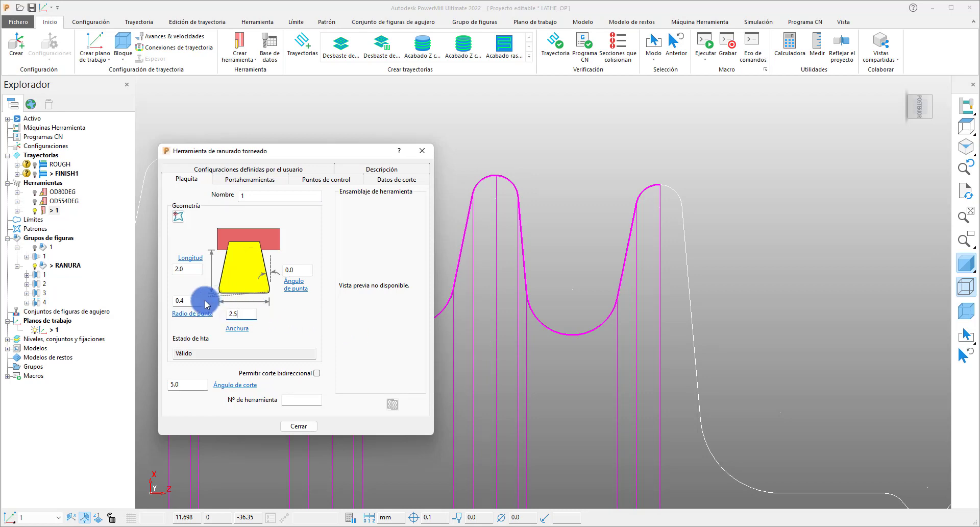
pyautogui.moveTo(200, 301); pyautogui.dragTo(153, 305)
pyautogui.write('1.')
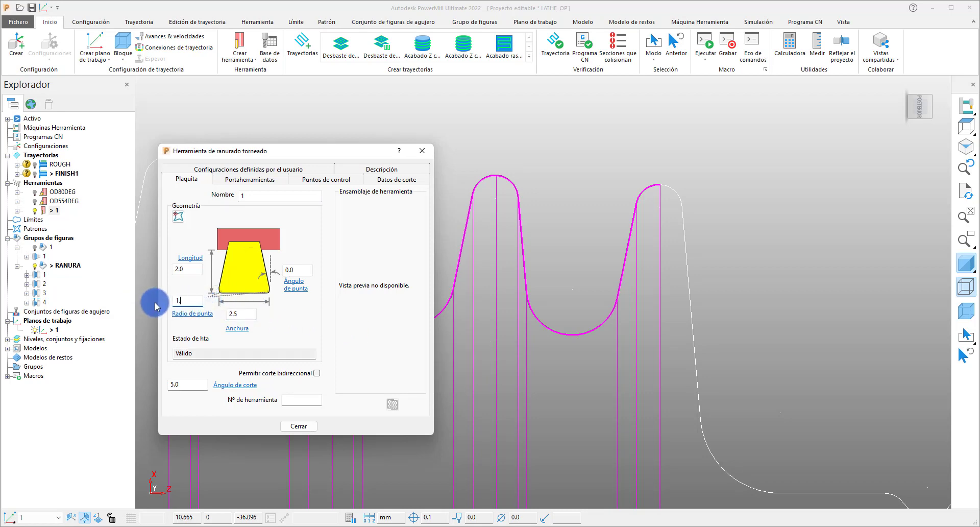
pyautogui.write('25')
pyautogui.doubleClick(243, 316)
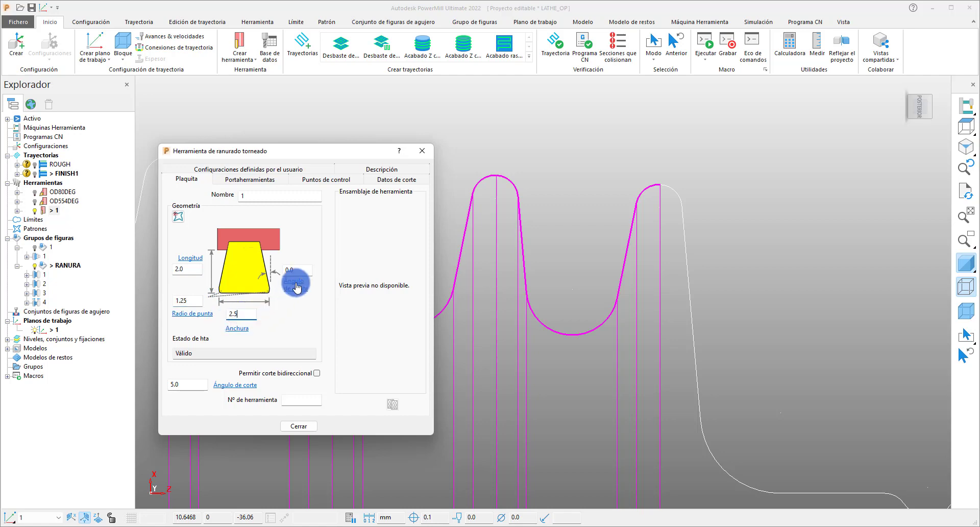
pyautogui.doubleClick(181, 269)
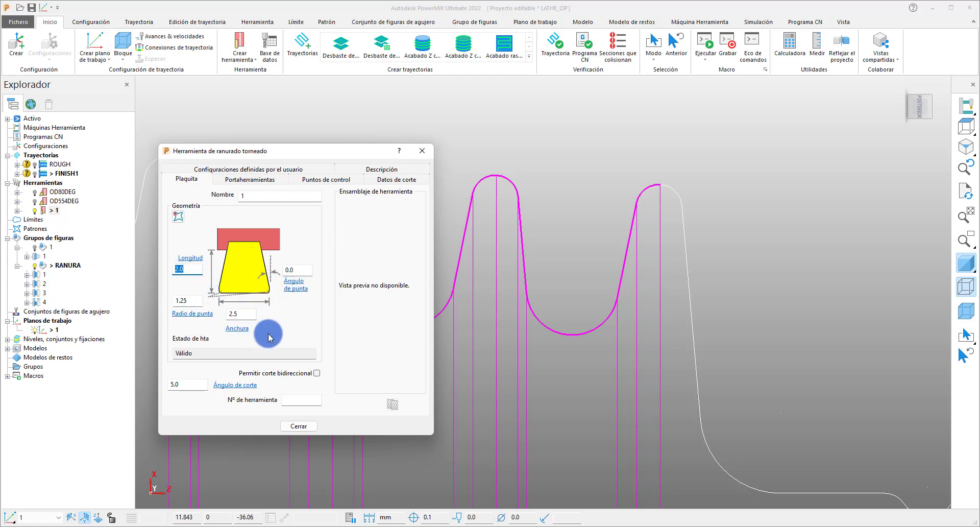
pyautogui.write('20')
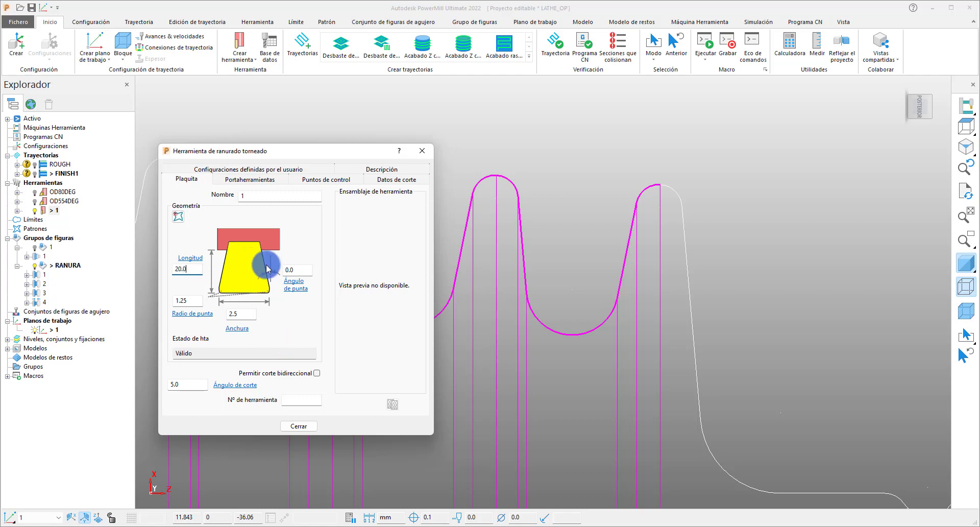
# Step: Name the grooving tool RANURADO and set its cutting angle to 0 so the insert stands vertical
pyautogui.doubleClick(274, 196)
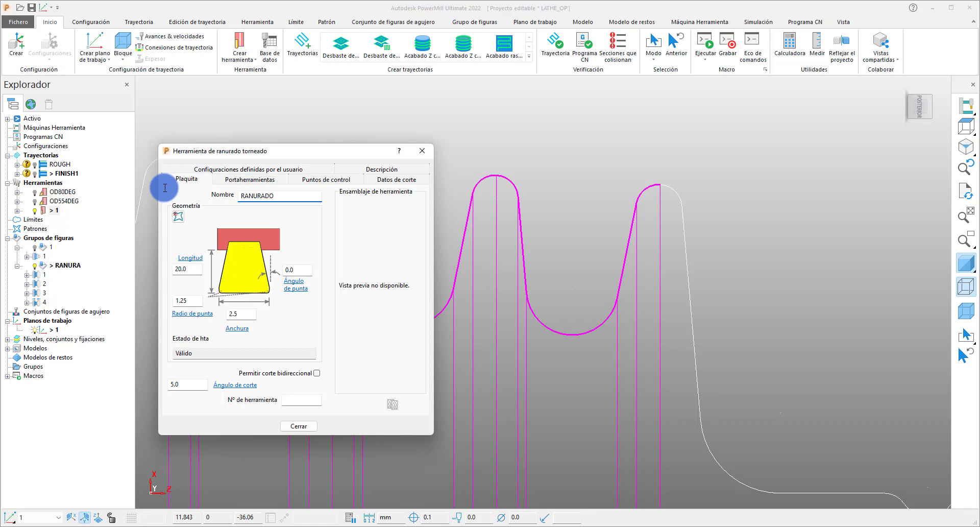
pyautogui.scroll(-5, 766, 201)
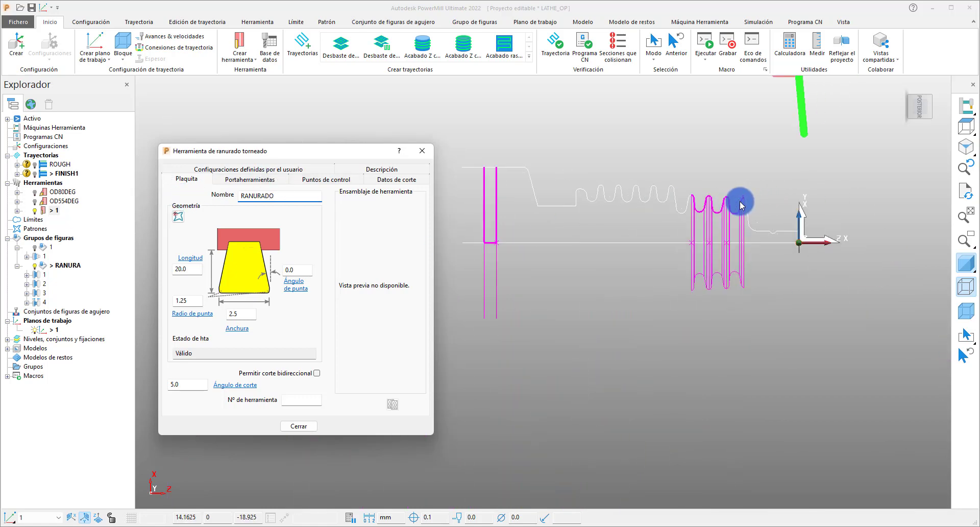
pyautogui.scroll(5, 818, 96)
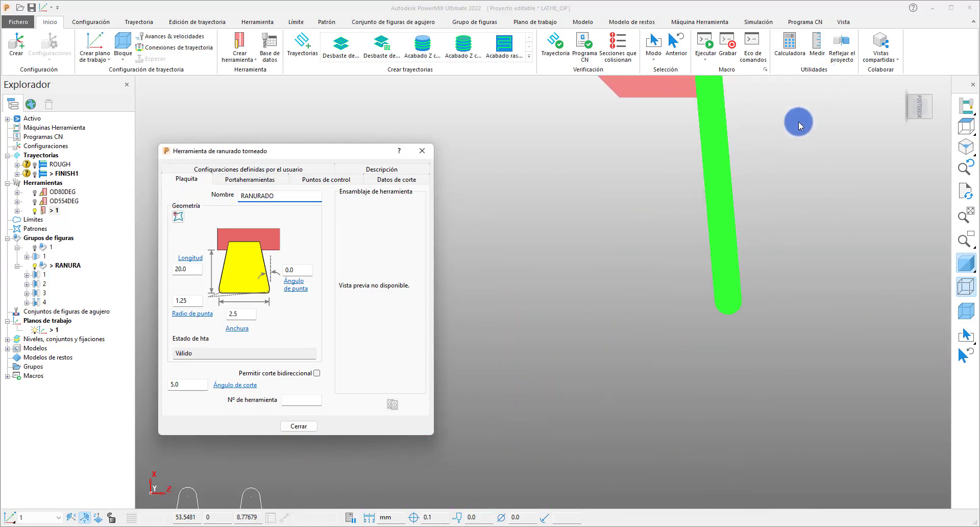
pyautogui.scroll(-2, 770, 163)
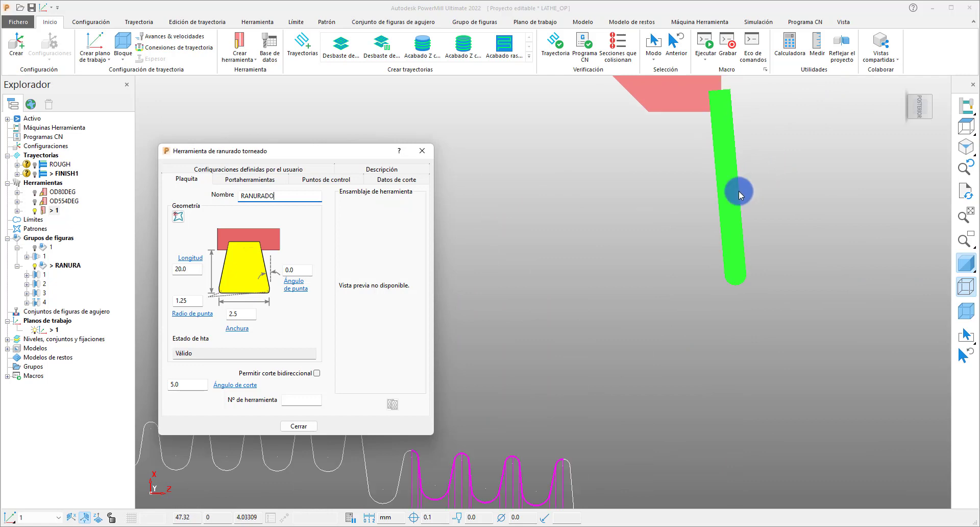
pyautogui.doubleClick(172, 384)
pyautogui.write('0')
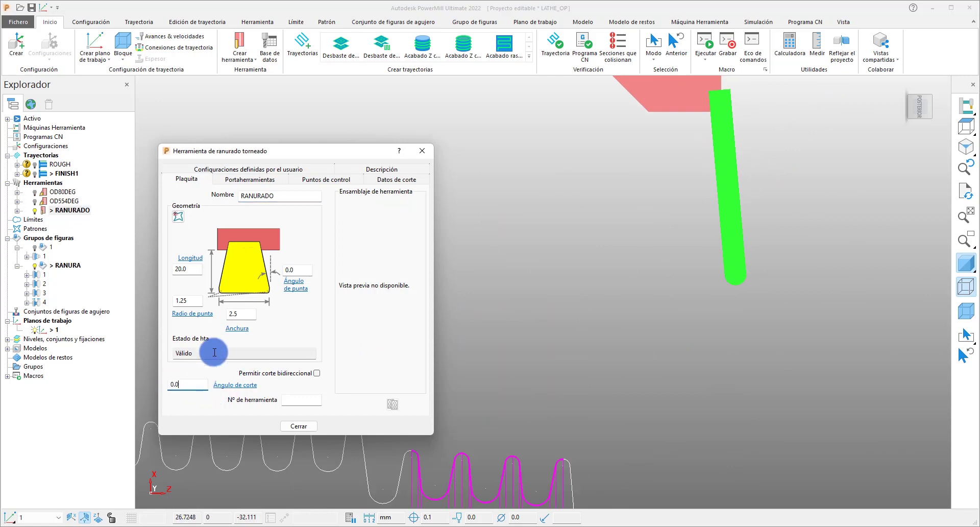
pyautogui.click(245, 313)
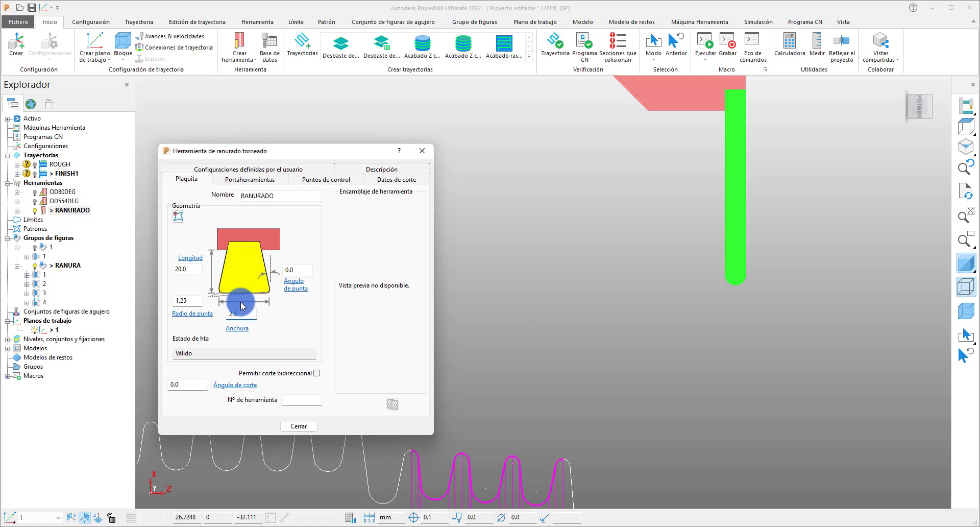
pyautogui.scroll(-2, 603, 285)
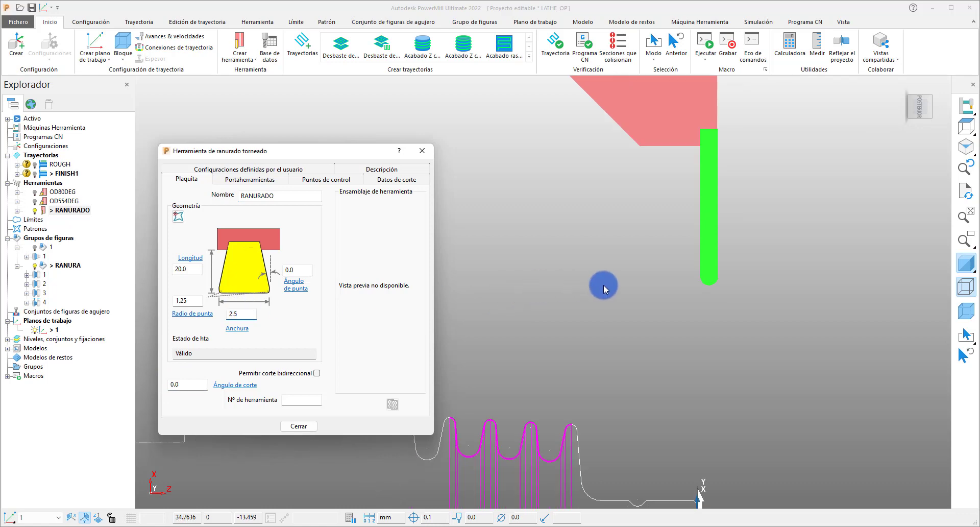
pyautogui.scroll(-1, 604, 285)
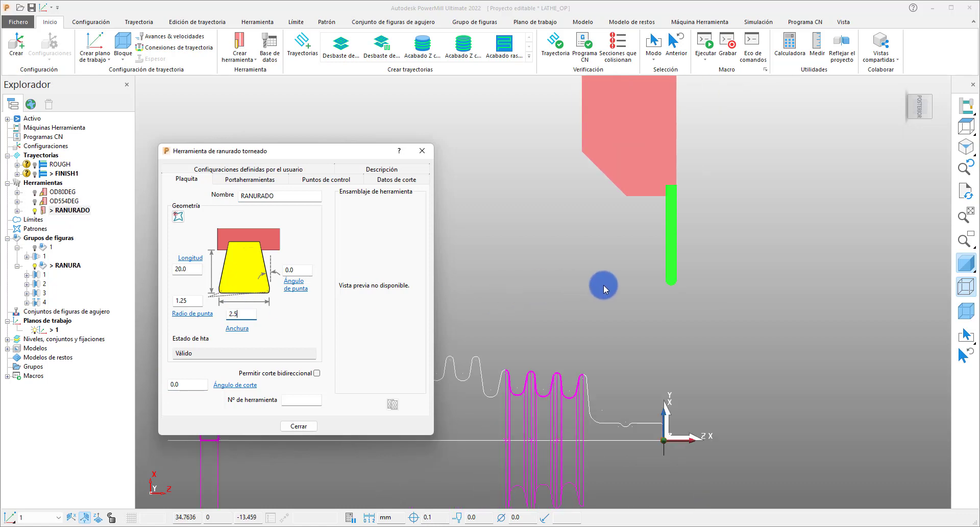
# Step: Switch the tool holder's insert hand to the opposite side and close the tool definition
pyautogui.click(248, 184)
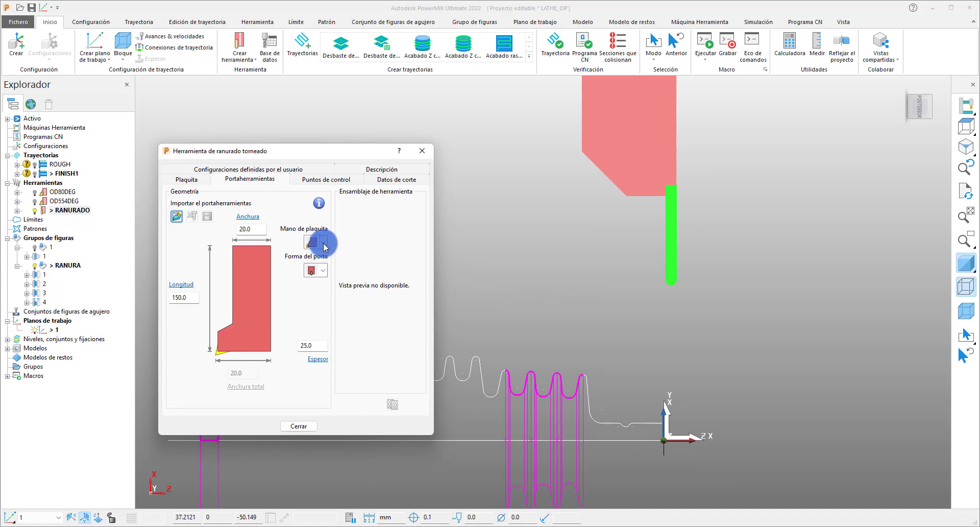
pyautogui.click(313, 259)
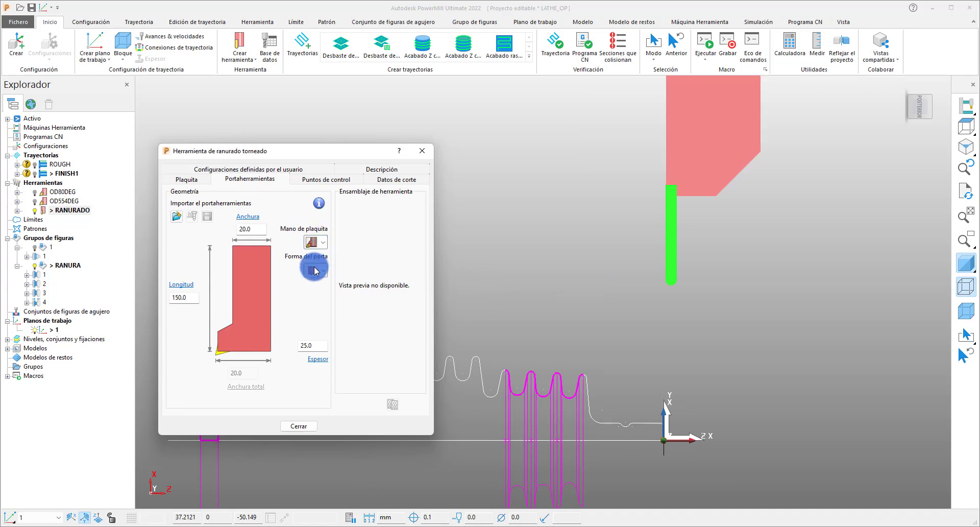
pyautogui.click(290, 425)
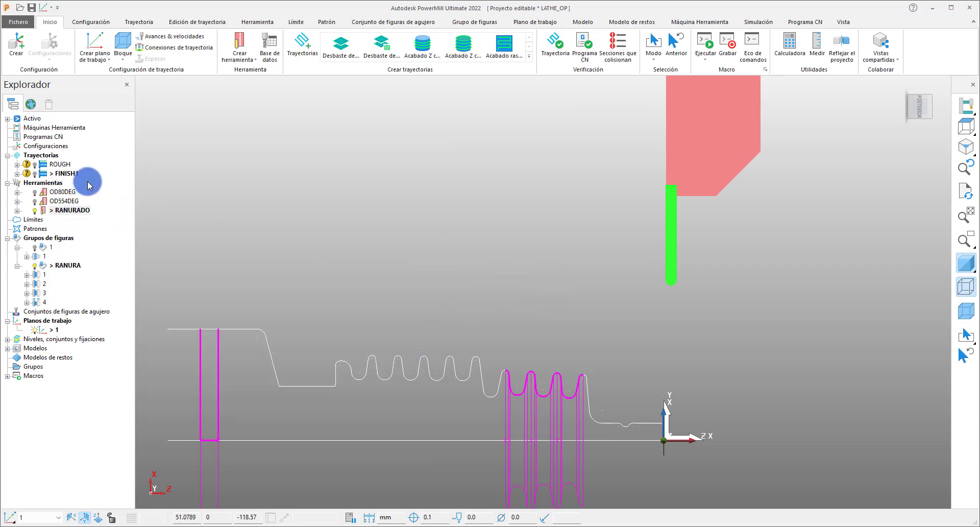
# Step: Create a turning toolpath with the groove roughing strategy (Desbaste de ranurado) and move its form clear of the profile
pyautogui.click(302, 58)
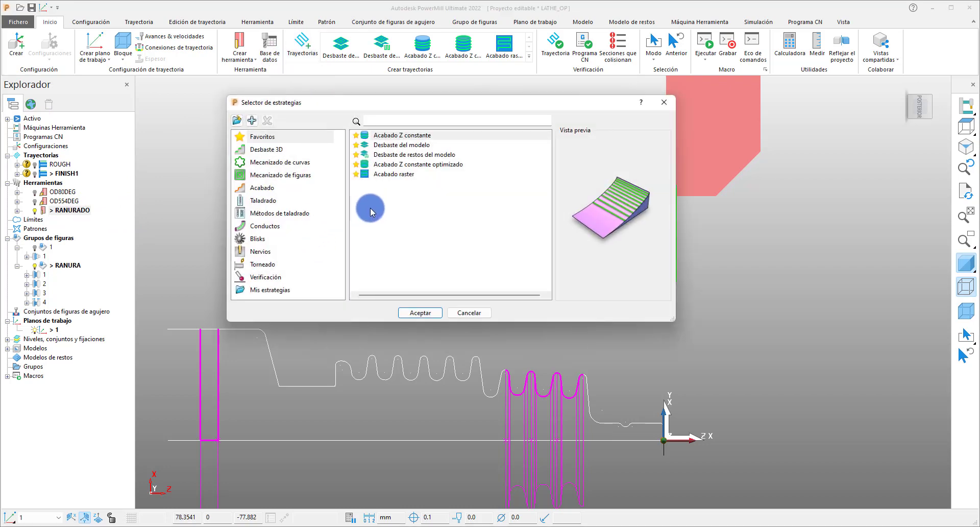
pyautogui.click(255, 263)
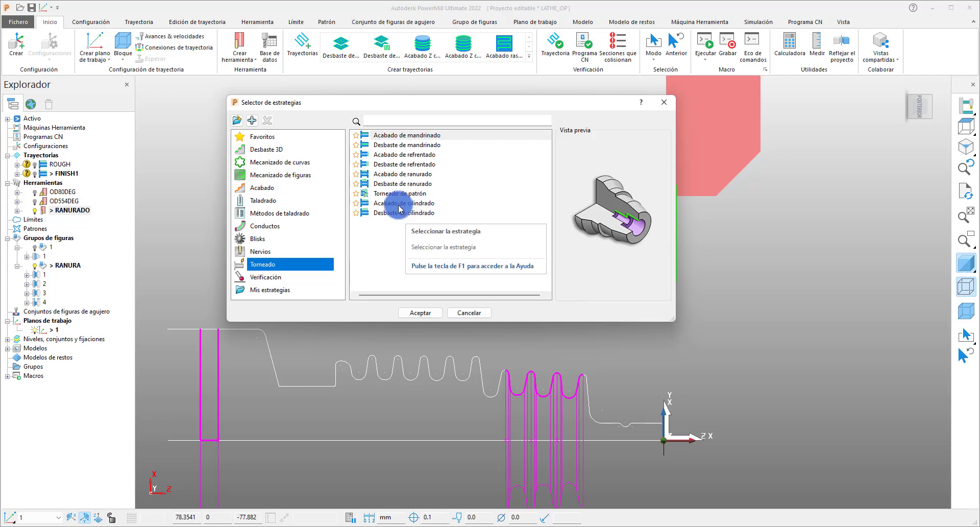
pyautogui.click(402, 184)
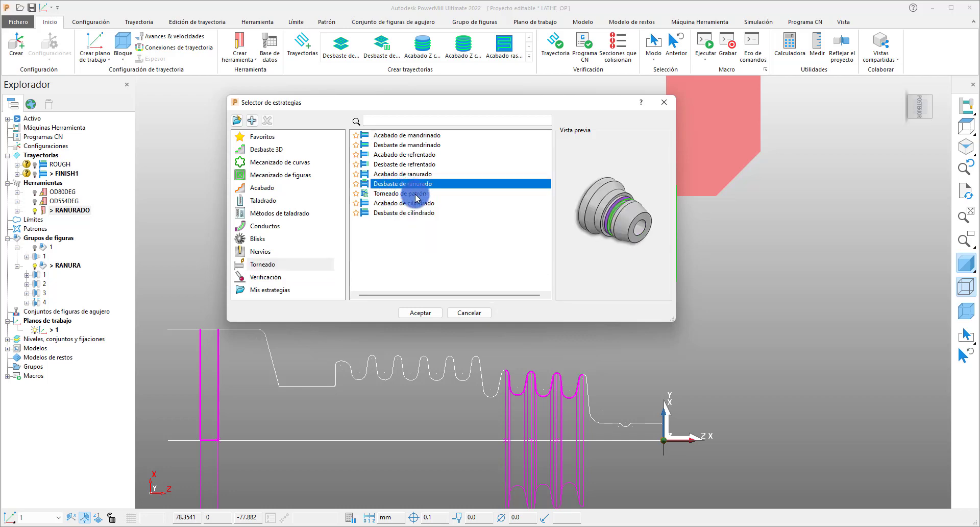
pyautogui.click(423, 314)
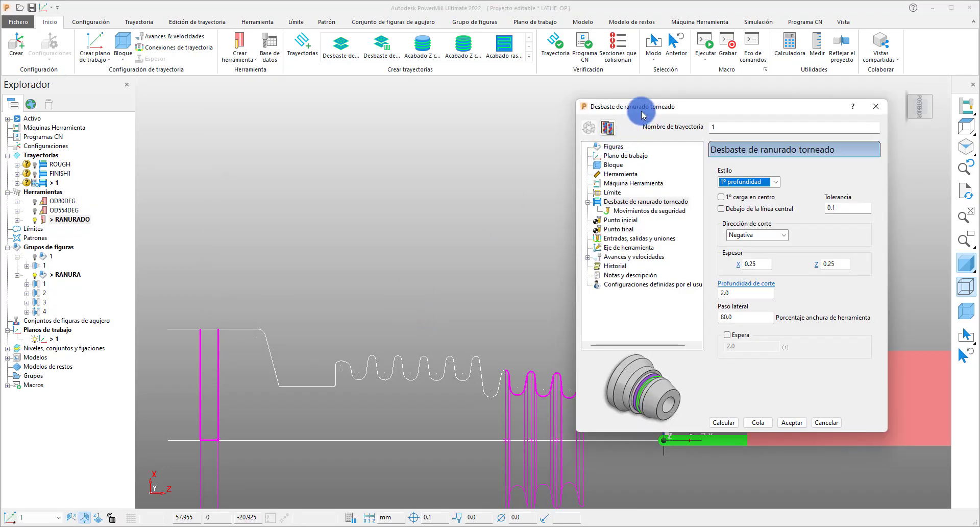
pyautogui.moveTo(637, 112); pyautogui.dragTo(203, 49)
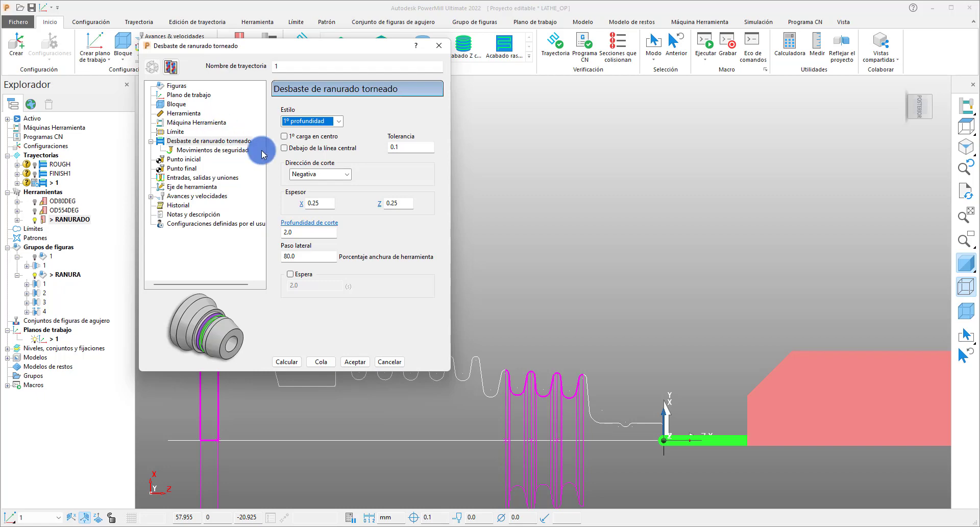
# Step: Choose feature 1 of the RANURA group as the turning feature for the groove roughing toolpath
pyautogui.click(177, 87)
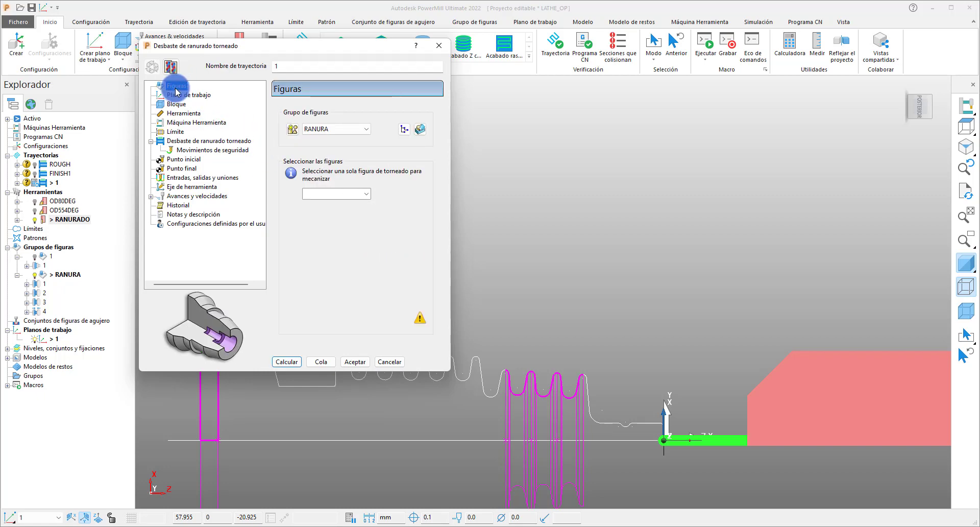
pyautogui.click(367, 131)
pyautogui.click(366, 131)
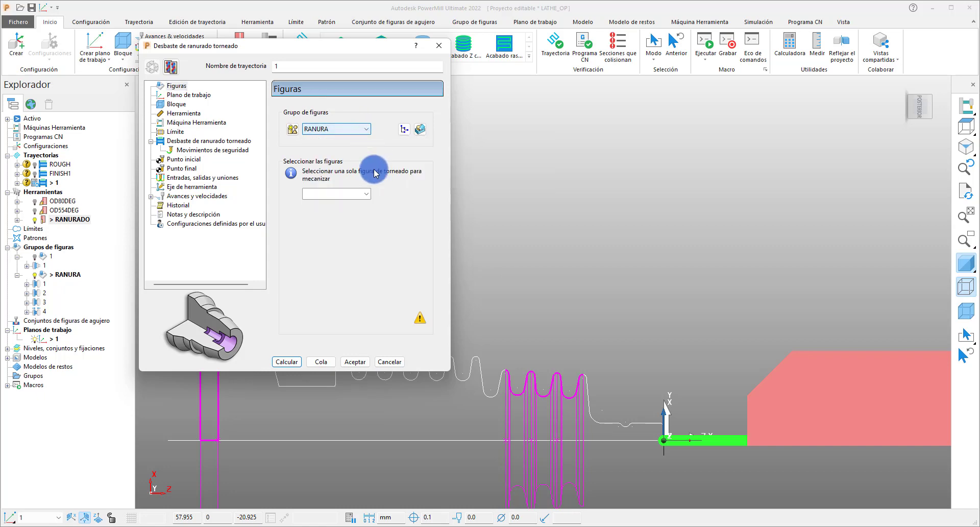
pyautogui.click(367, 131)
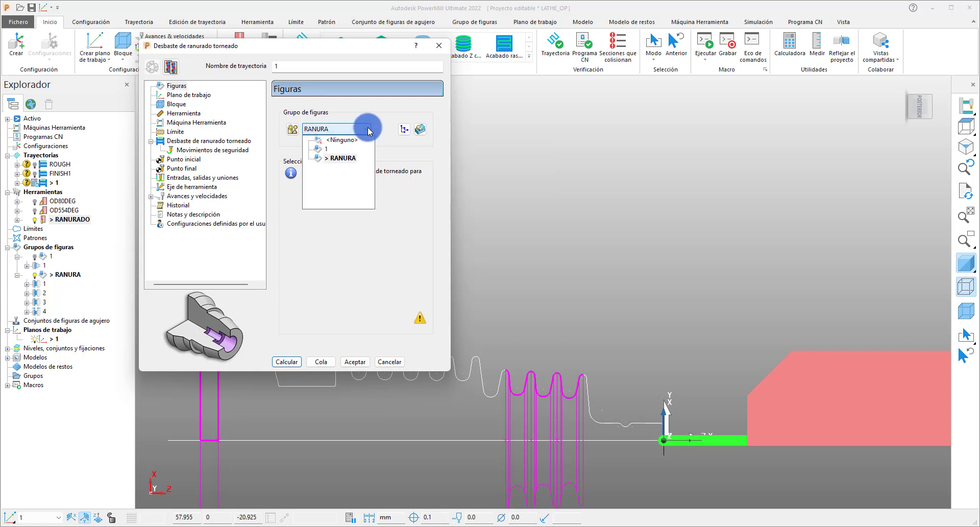
pyautogui.click(353, 160)
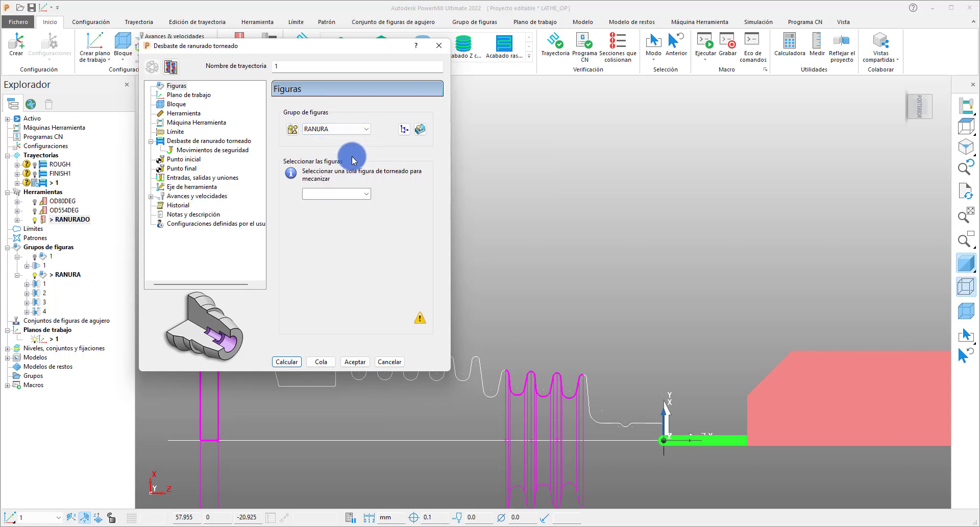
pyautogui.click(369, 197)
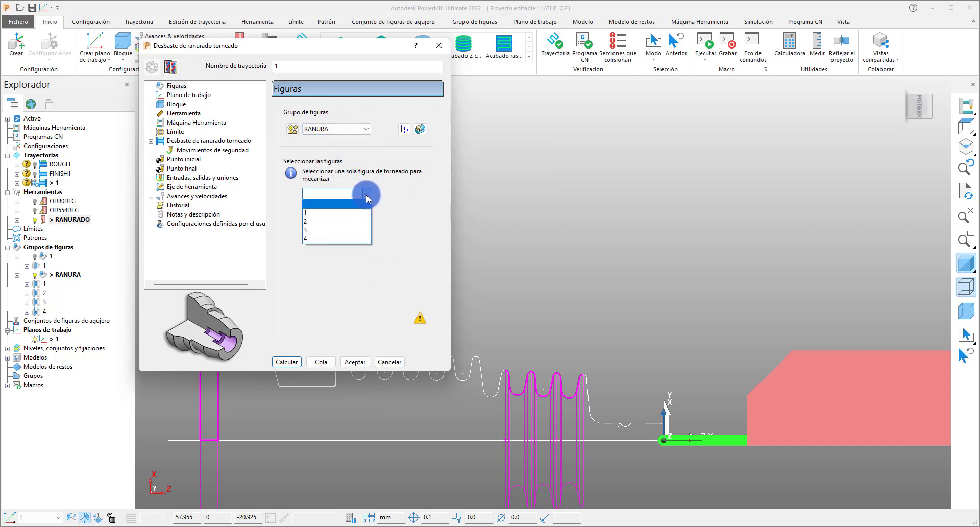
pyautogui.click(320, 212)
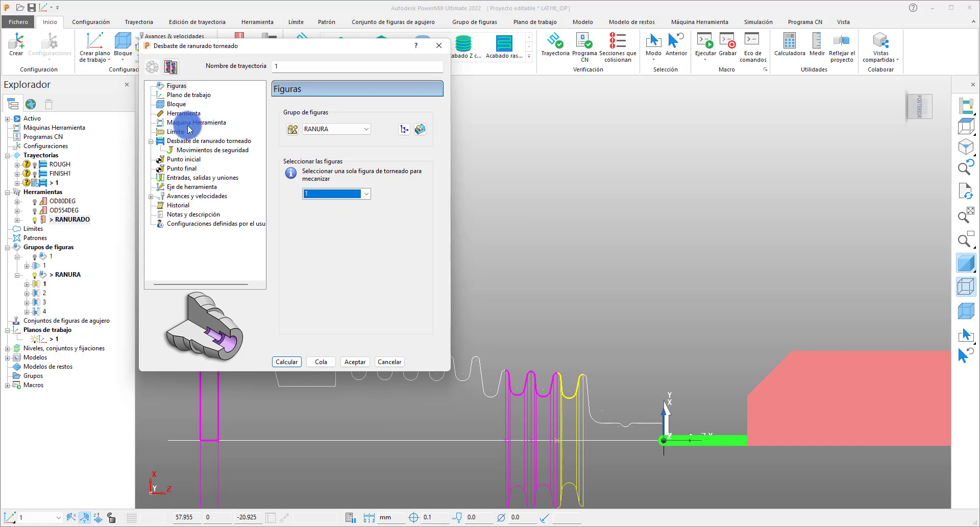
# Step: Set the groove roughing toolpath's thickness to 0.05 in both X and Z
pyautogui.click(191, 143)
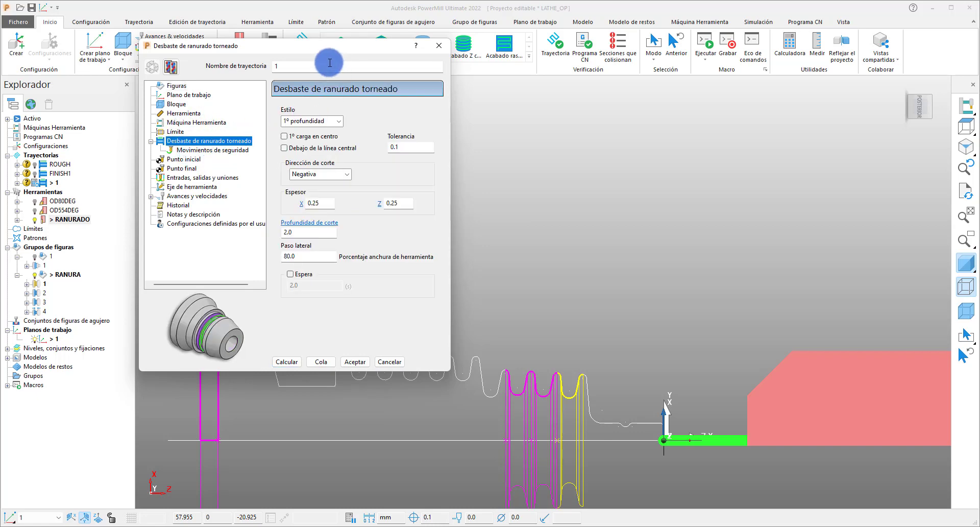
pyautogui.moveTo(320, 55); pyautogui.dragTo(332, 60)
pyautogui.click(331, 207)
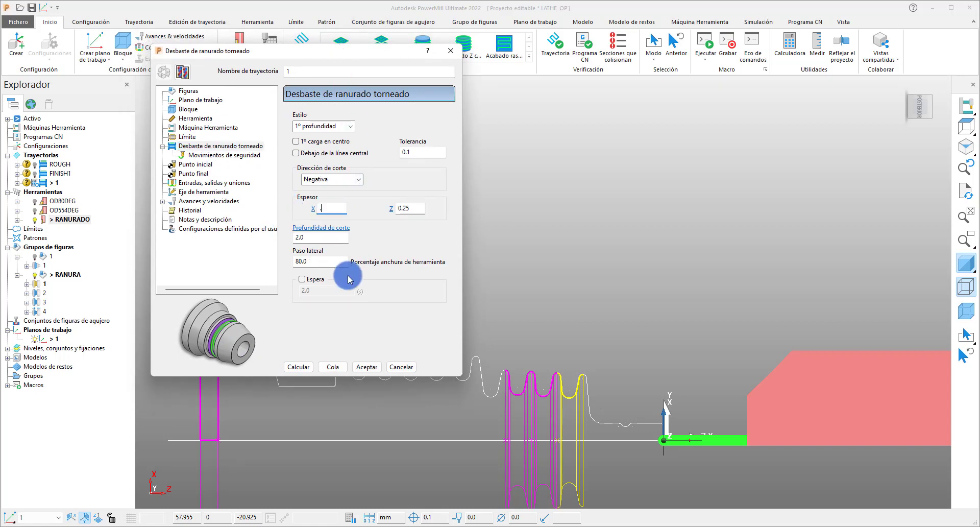
pyautogui.write('.05')
pyautogui.doubleClick(406, 208)
pyautogui.write('.05')
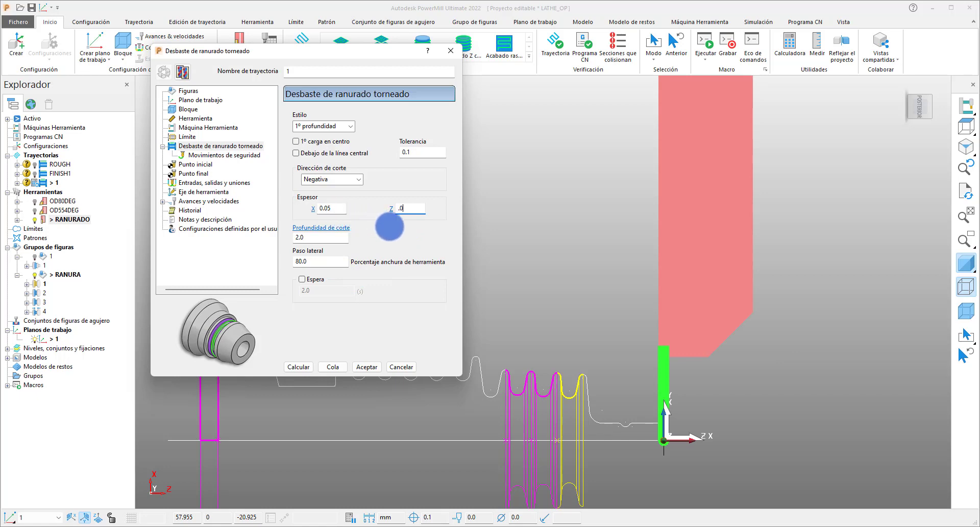
pyautogui.click(430, 150)
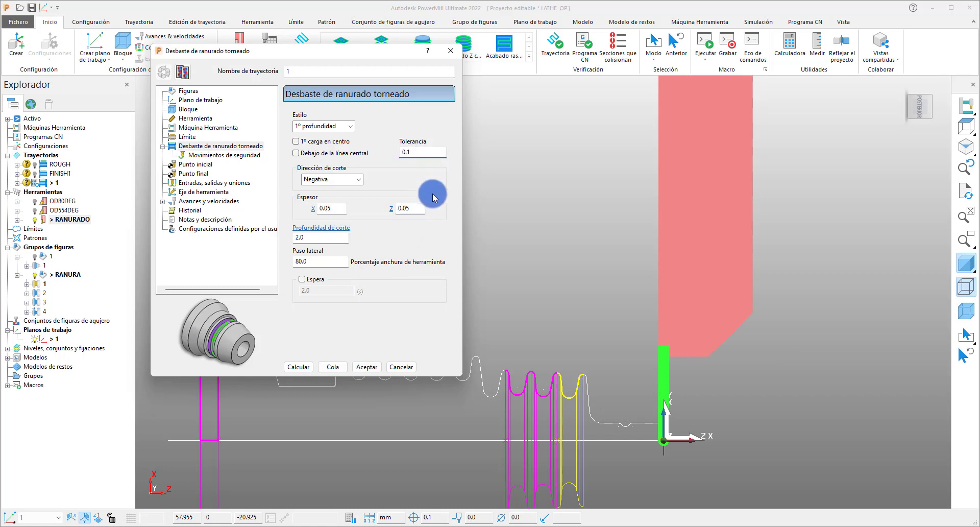
# Step: Set the groove roughing toolpath's stepover to 50 percent of the tool width
pyautogui.doubleClick(323, 235)
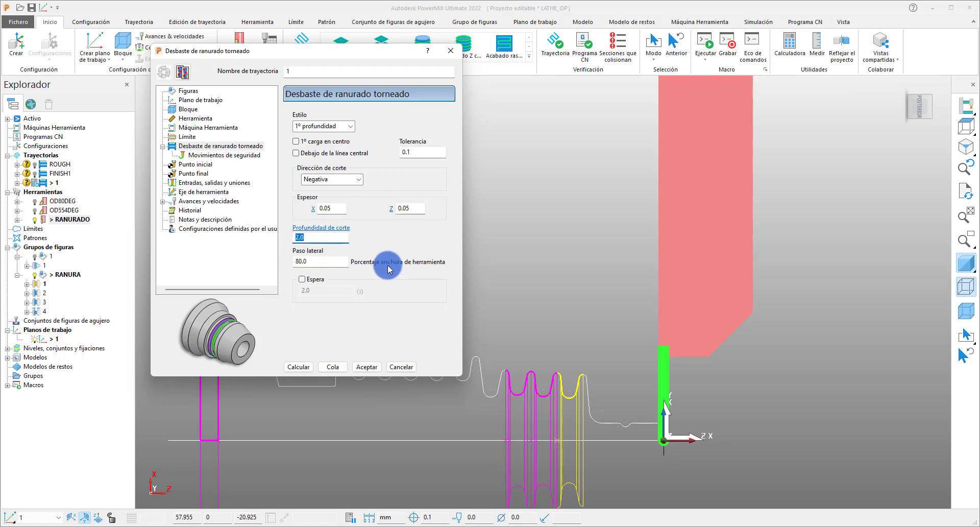
pyautogui.click(301, 261)
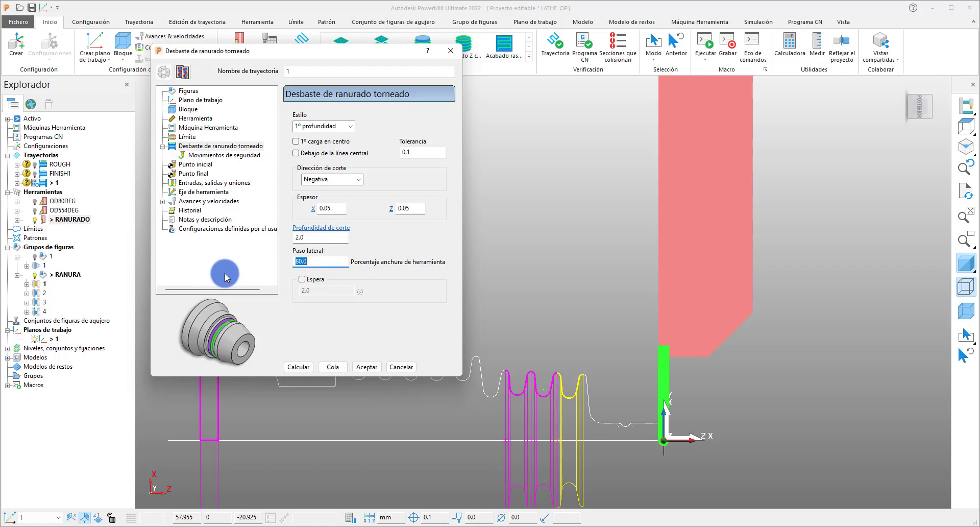
pyautogui.write('50.0')
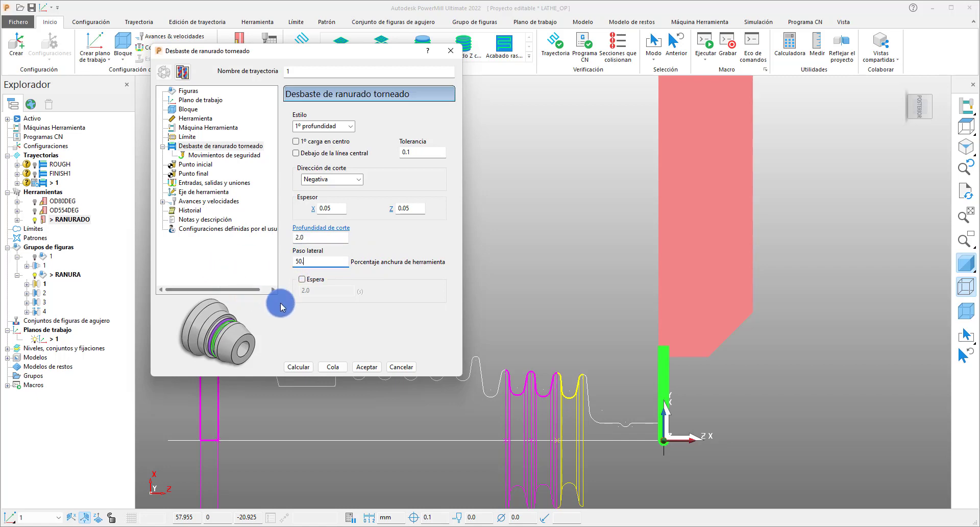
pyautogui.click(422, 152)
# Step: Switch the groove roughing style to width first (1º anchura)
pyautogui.click(350, 126)
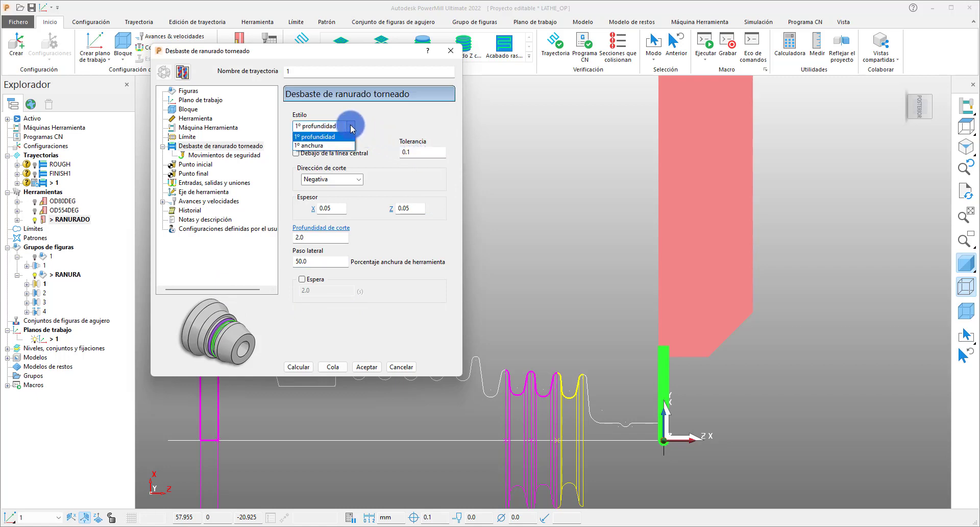
pyautogui.click(352, 127)
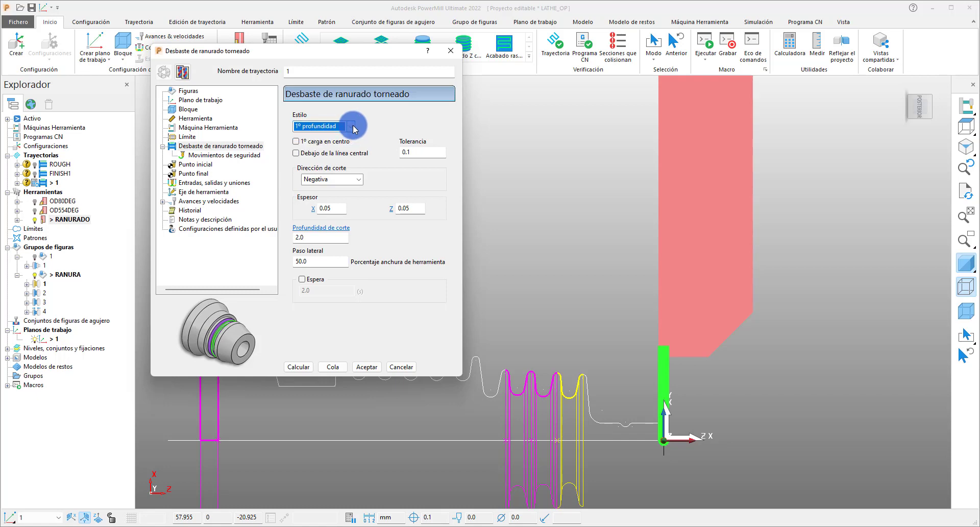
pyautogui.click(353, 128)
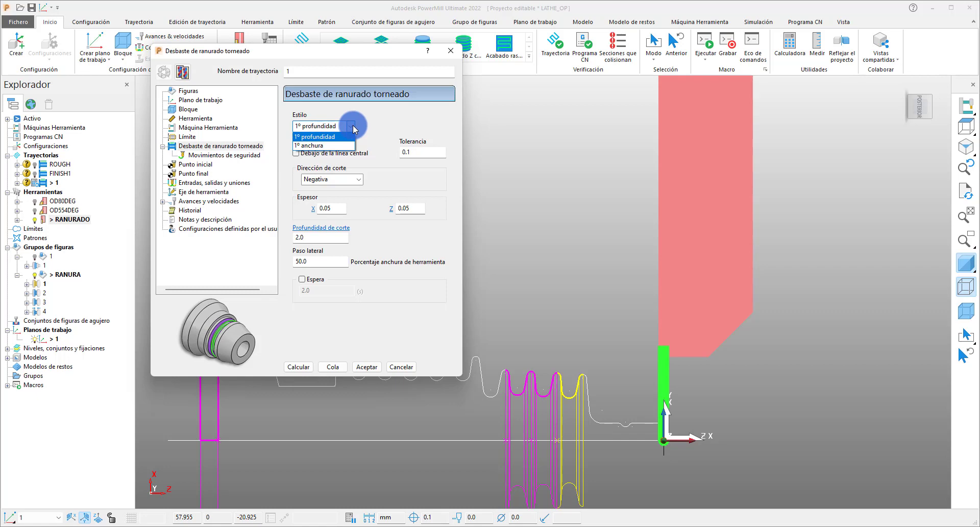
pyautogui.click(353, 128)
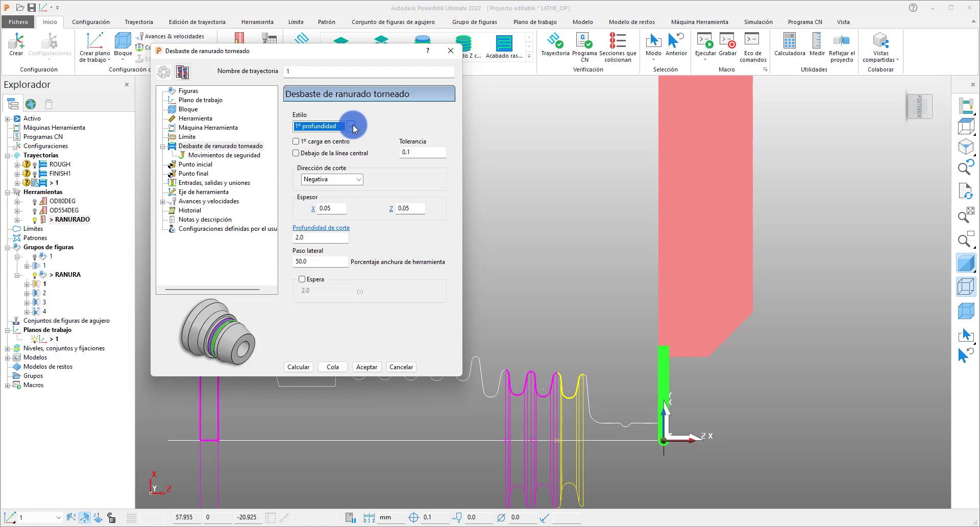
pyautogui.click(353, 128)
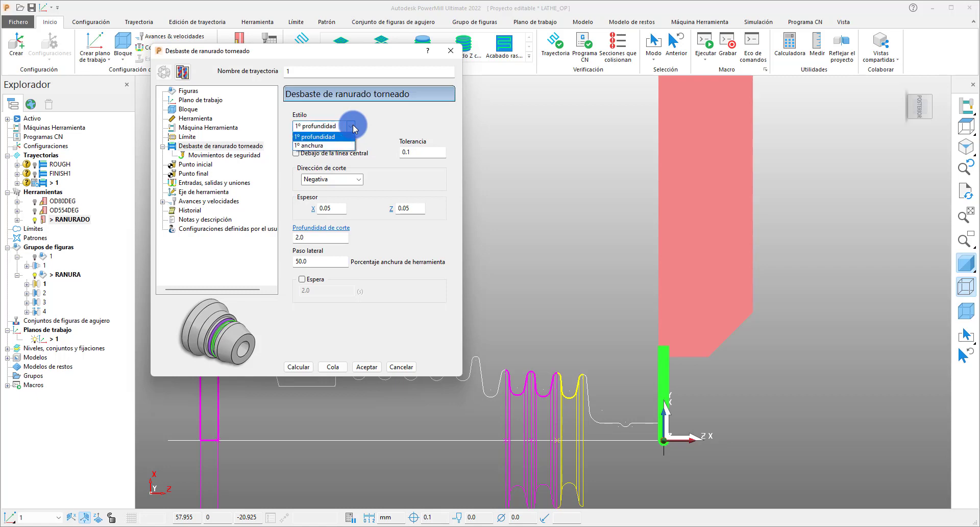
pyautogui.click(323, 137)
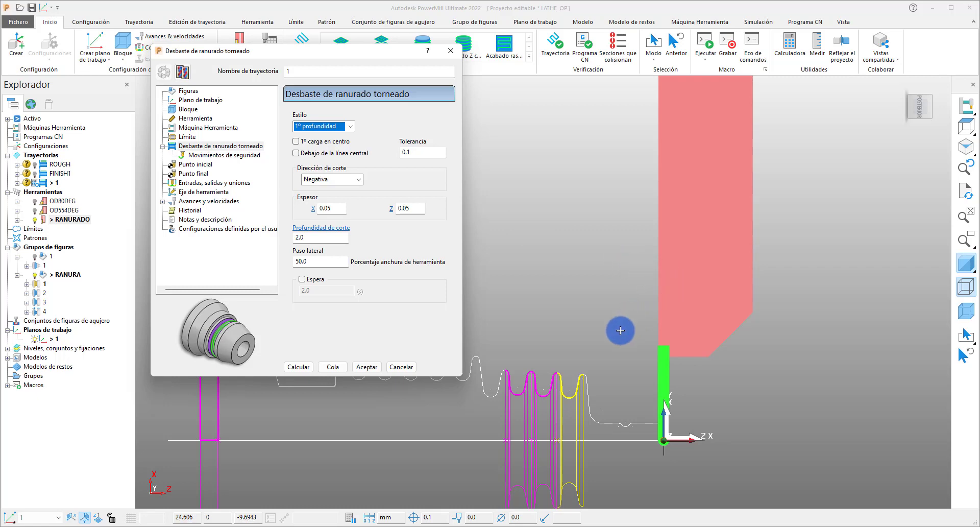
pyautogui.moveTo(315, 237); pyautogui.dragTo(261, 250)
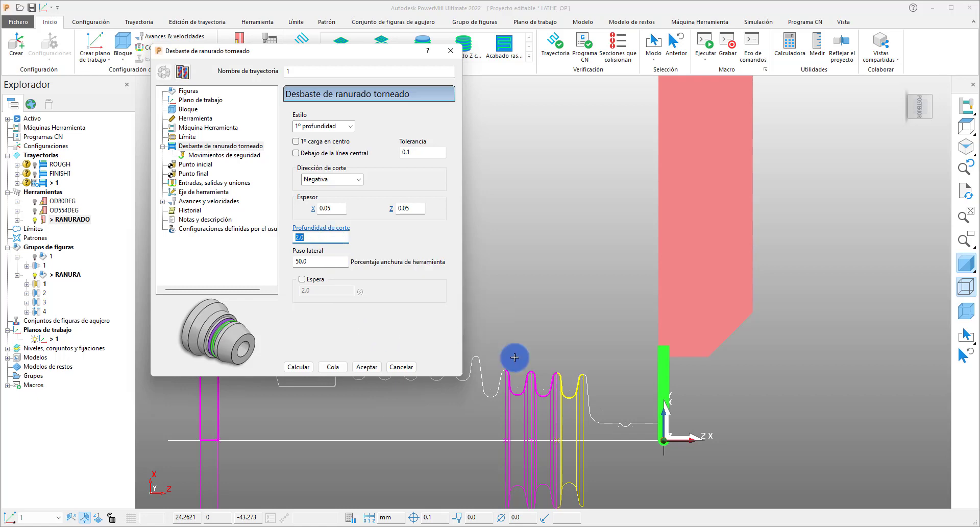
pyautogui.click(349, 127)
pyautogui.click(316, 134)
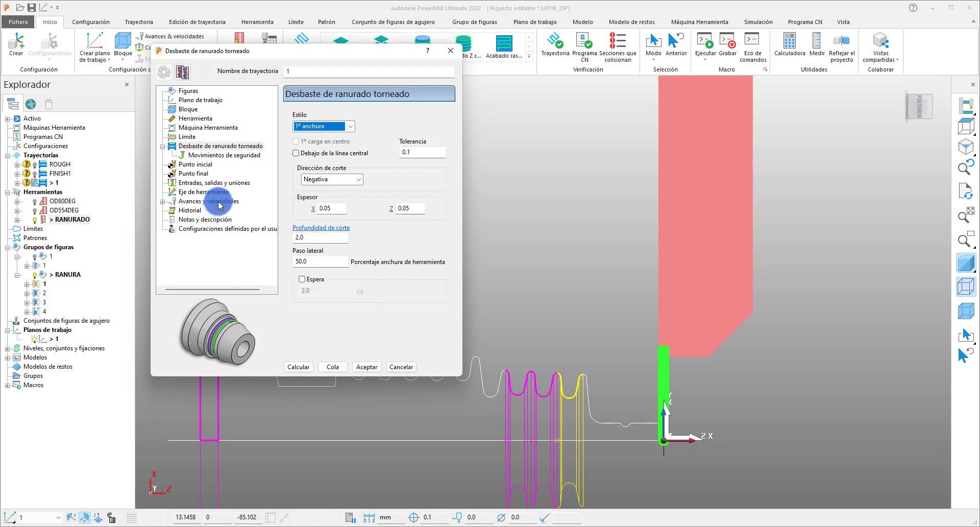
# Step: Check the toolpath's tool axis and its feeds and speeds, and name the toolpath RANURADO
pyautogui.click(202, 192)
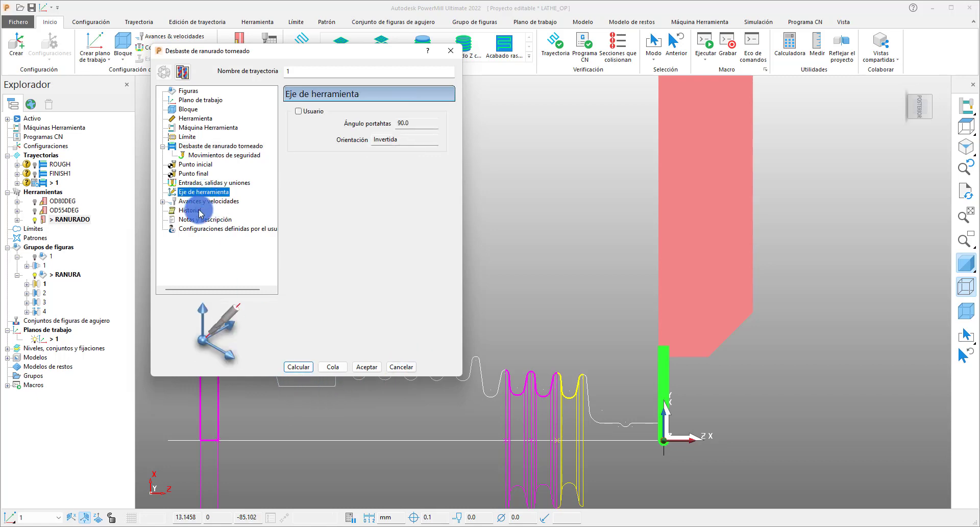
pyautogui.click(205, 201)
pyautogui.moveTo(331, 145); pyautogui.dragTo(289, 144)
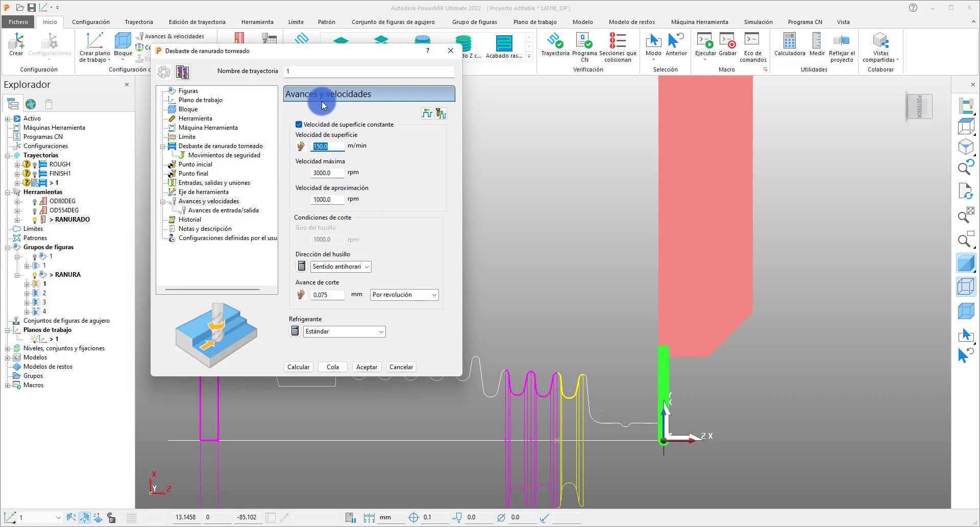
pyautogui.doubleClick(291, 72)
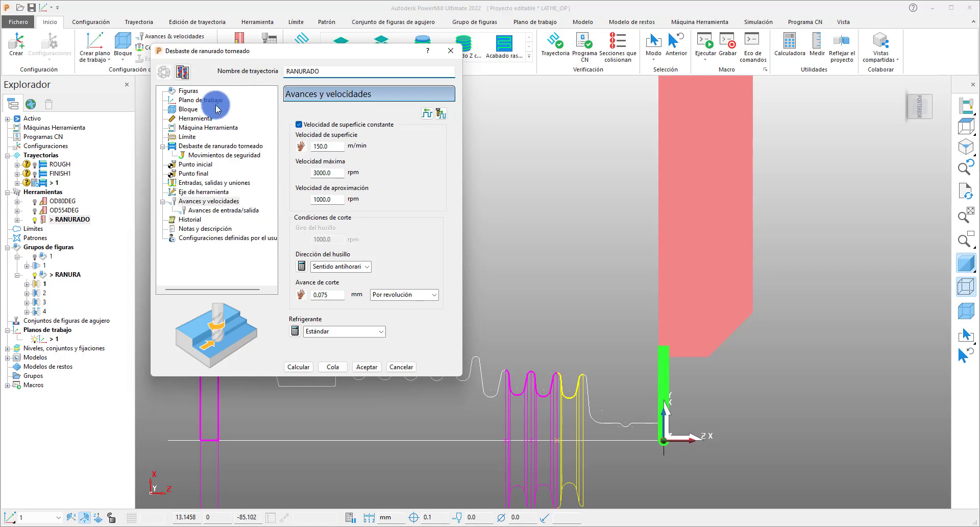
# Step: Calculate the RANURADO groove roughing toolpath, inspect its passes over the groove and close the form
pyautogui.scroll(3, 571, 409)
pyautogui.scroll(2, 571, 409)
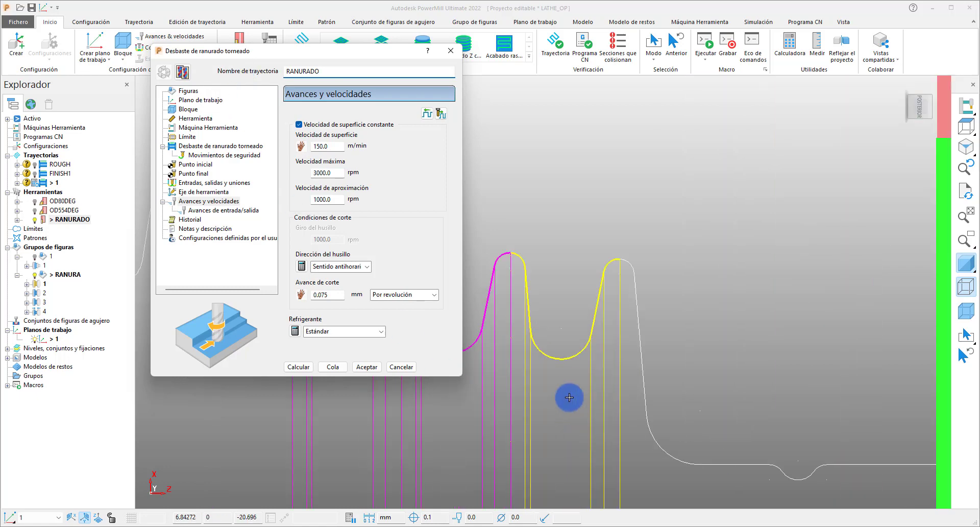
pyautogui.click(301, 368)
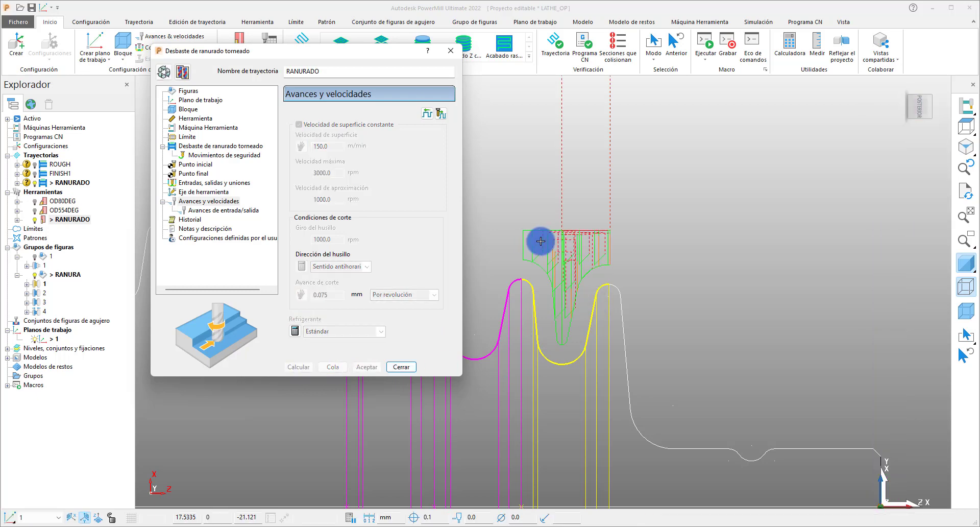
pyautogui.scroll(4, 526, 238)
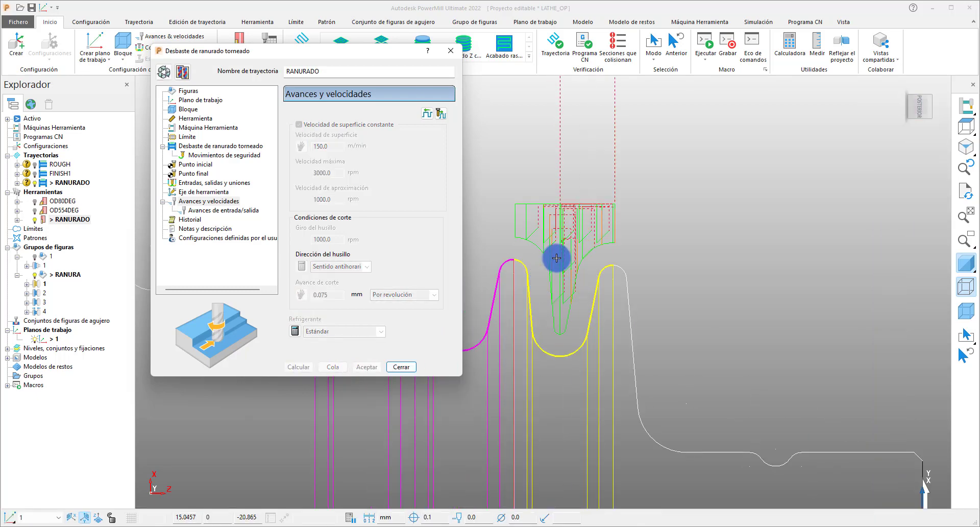
pyautogui.click(397, 367)
pyautogui.scroll(-5, 430, 322)
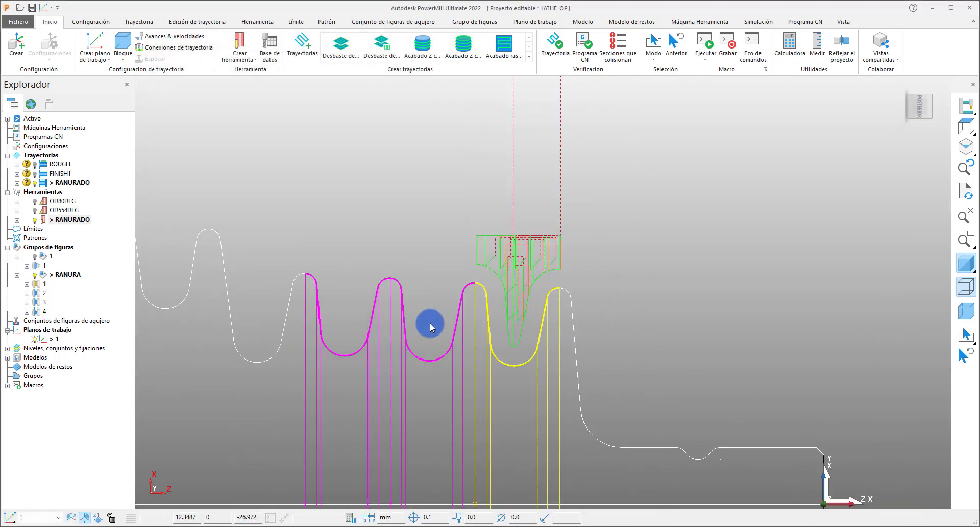
# Step: Simulate the RANURADO toolpath from its start and play it through
pyautogui.click(65, 183)
pyautogui.rightClick(66, 184)
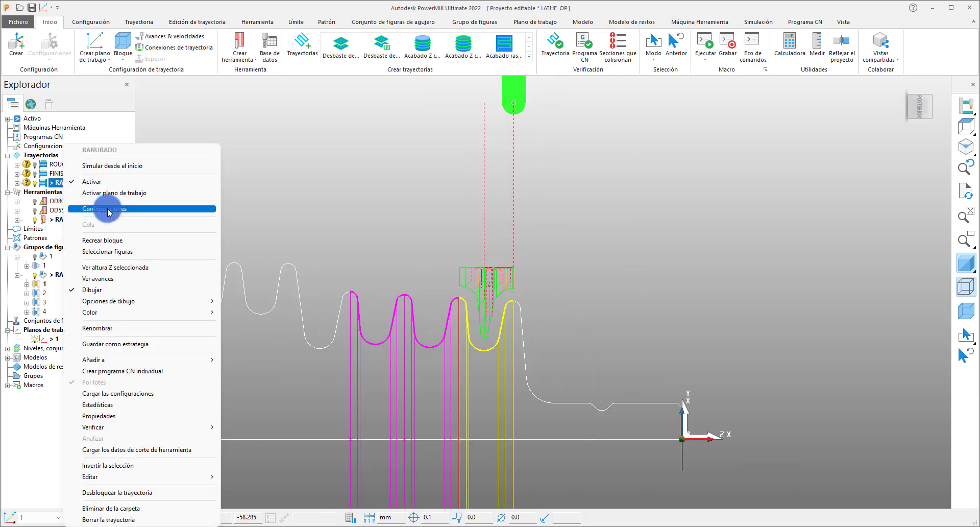
pyautogui.click(146, 163)
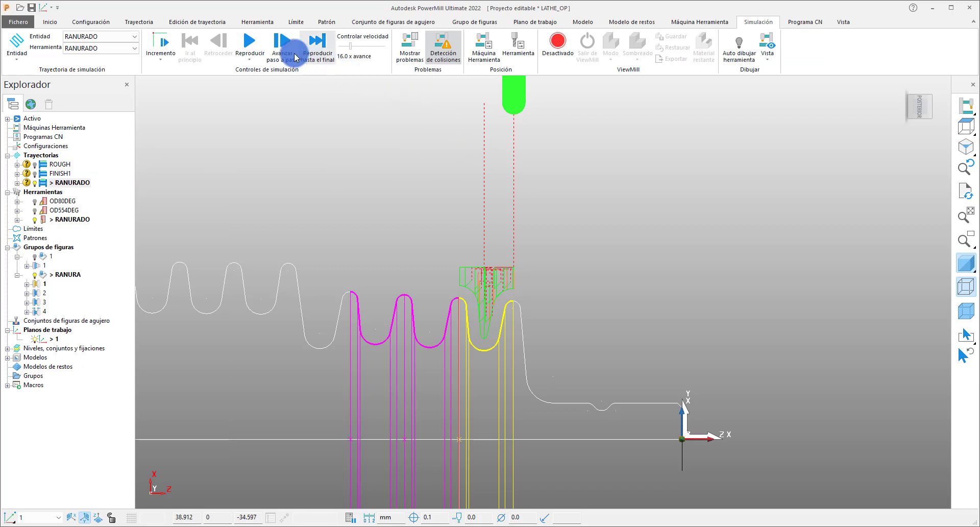
pyautogui.scroll(2, 457, 298)
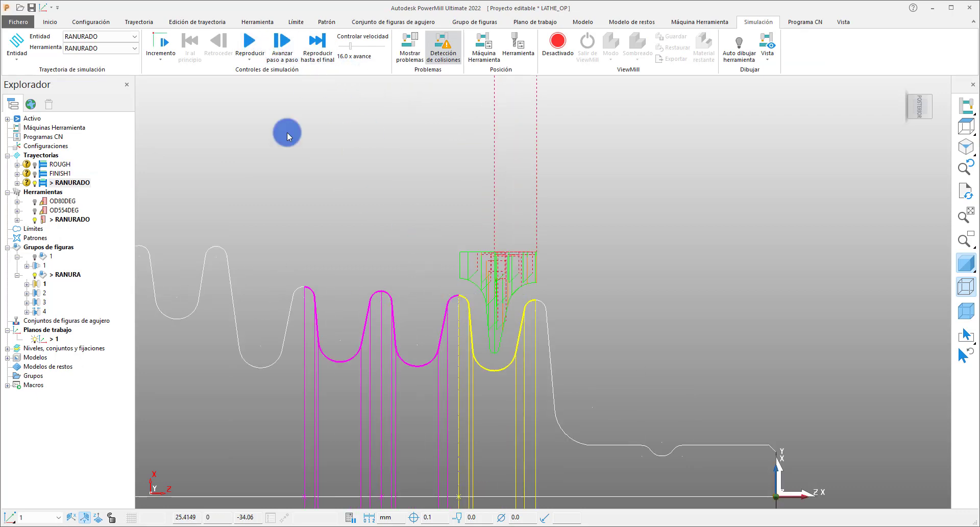
pyautogui.click(257, 41)
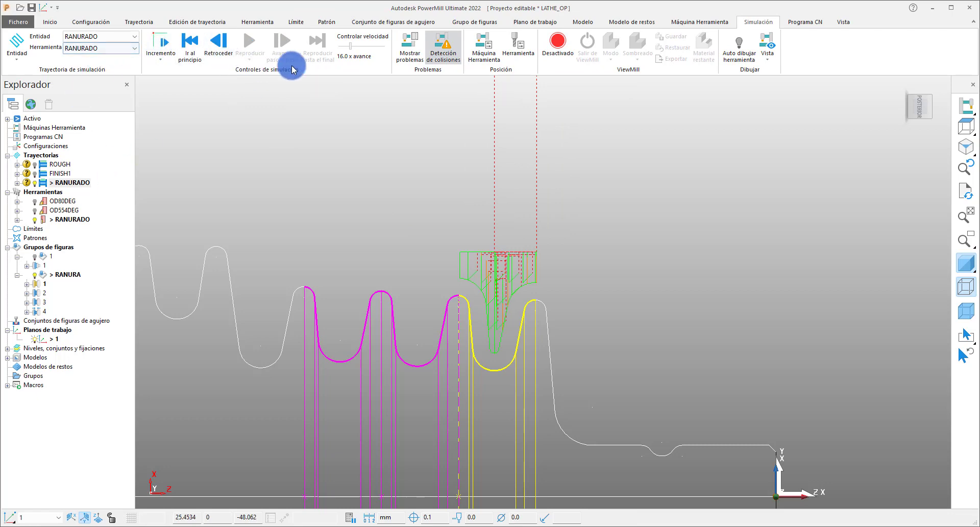
pyautogui.scroll(-5, 622, 212)
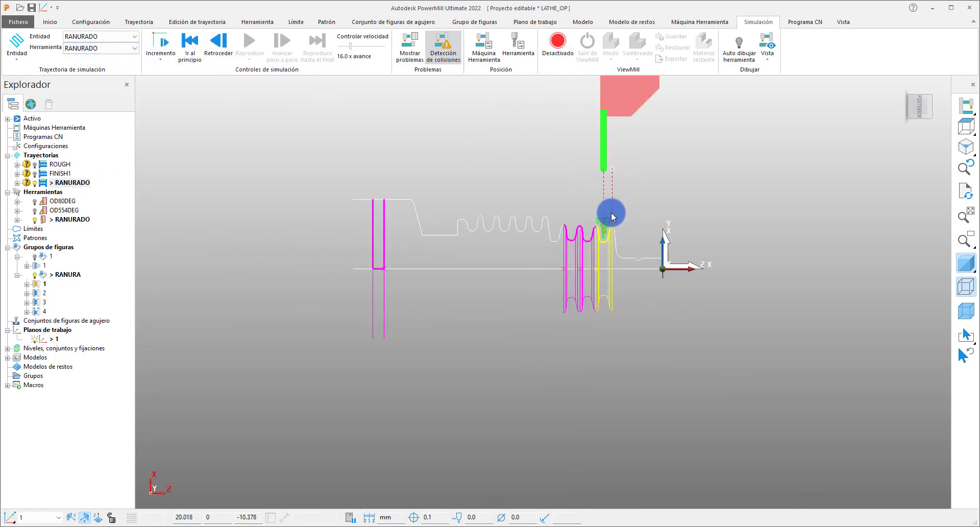
pyautogui.scroll(2, 331, 166)
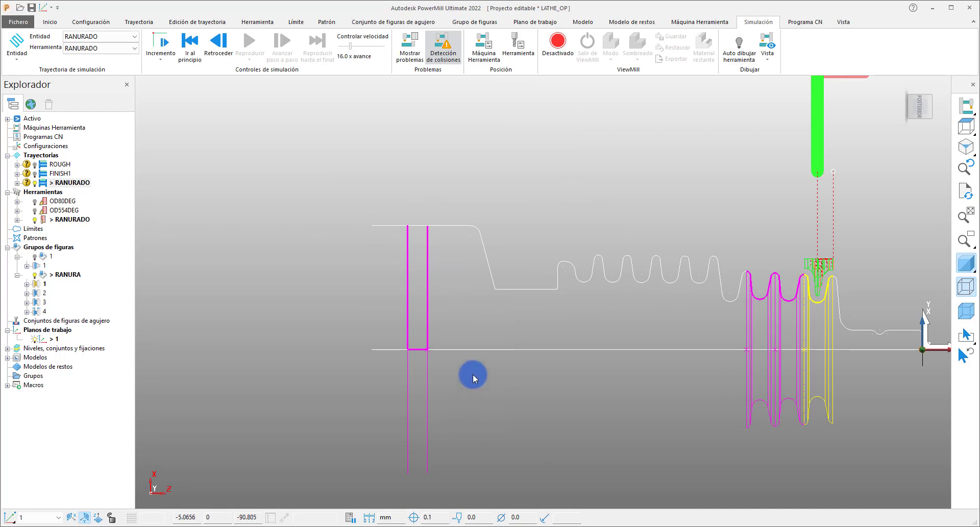
# Step: Create a turning grooving tool named CUTOFF with insert width 4, tip radius 0.4 and length 35
pyautogui.click(52, 23)
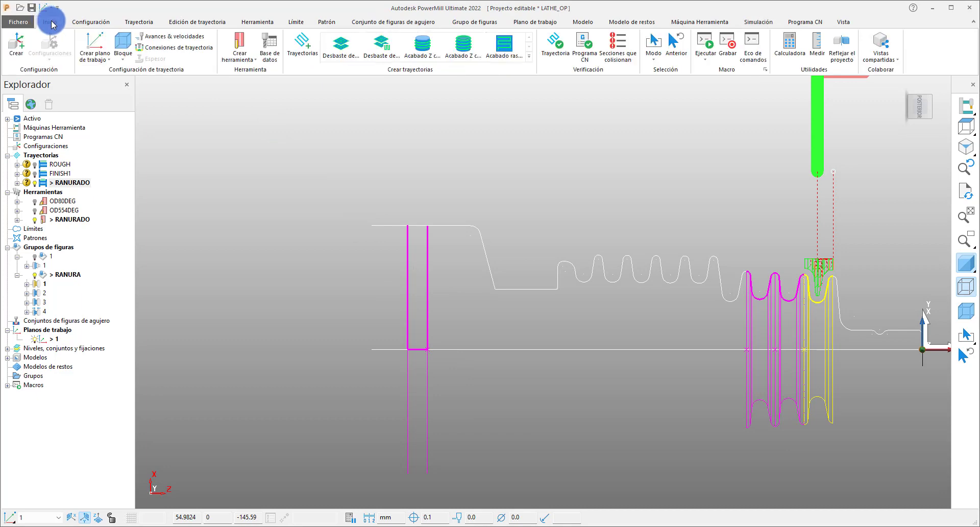
pyautogui.click(249, 60)
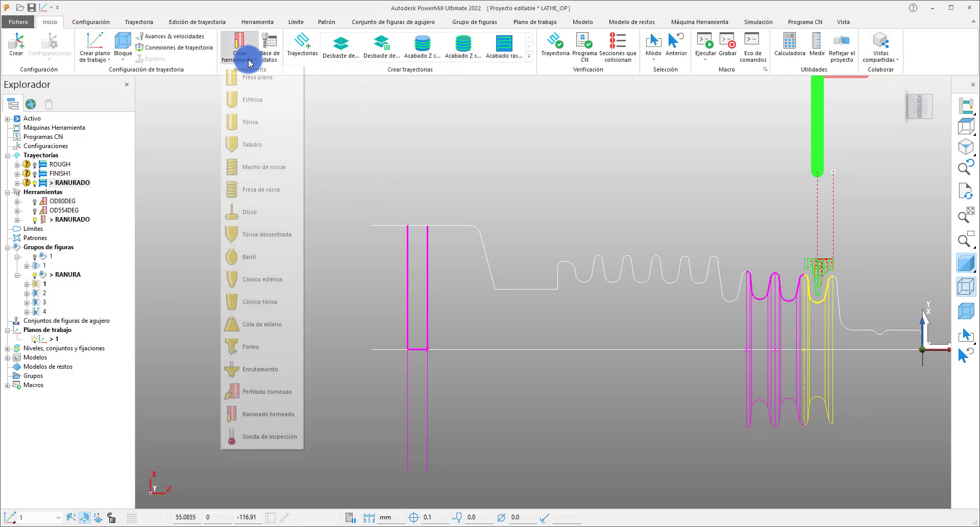
pyautogui.click(281, 417)
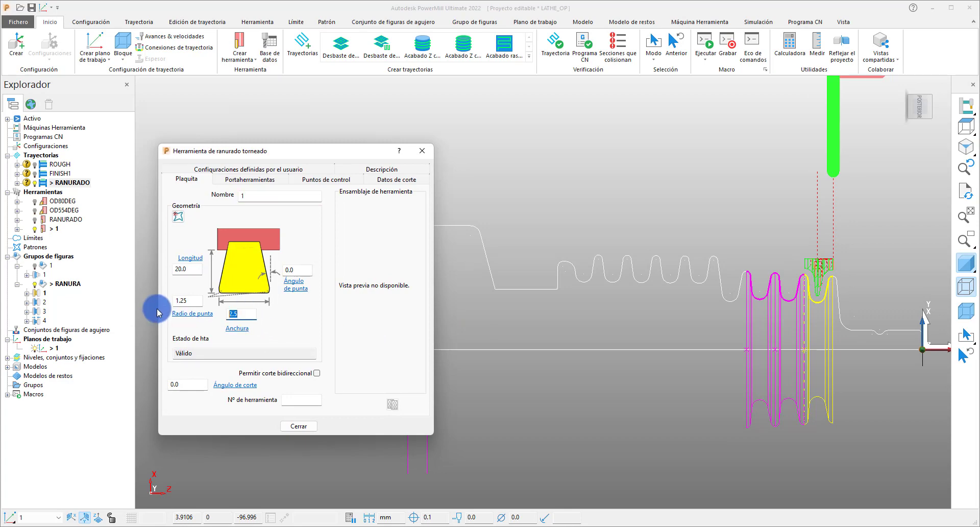
pyautogui.write('4')
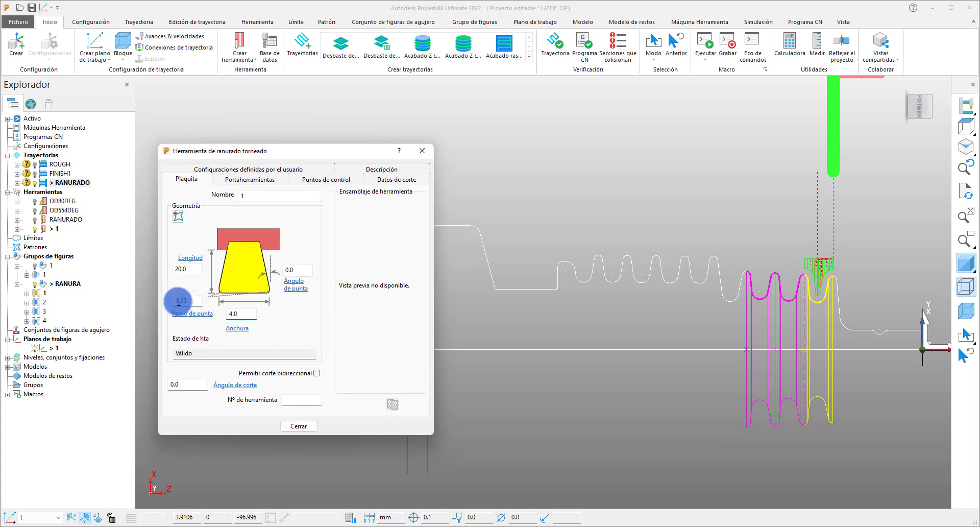
pyautogui.doubleClick(180, 300)
pyautogui.write('0.4')
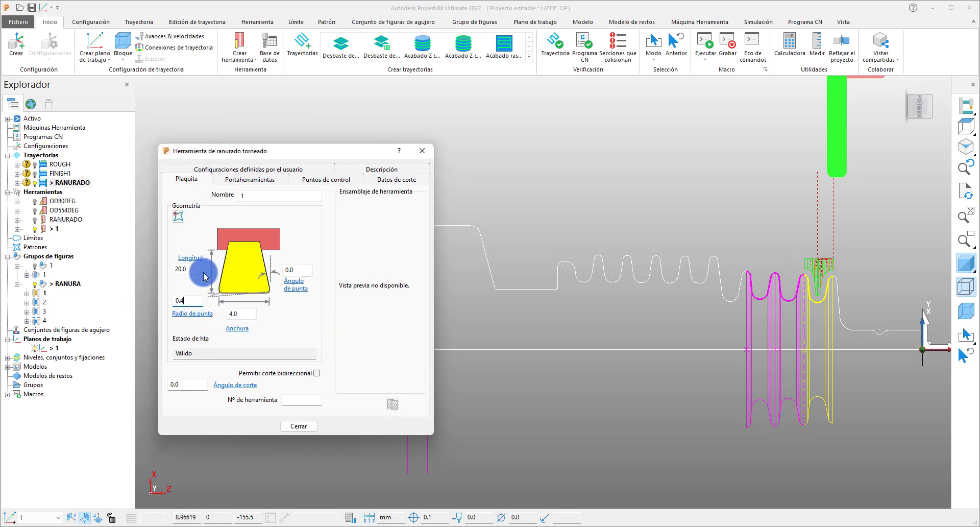
pyautogui.moveTo(201, 269); pyautogui.dragTo(164, 266)
pyautogui.write('350')
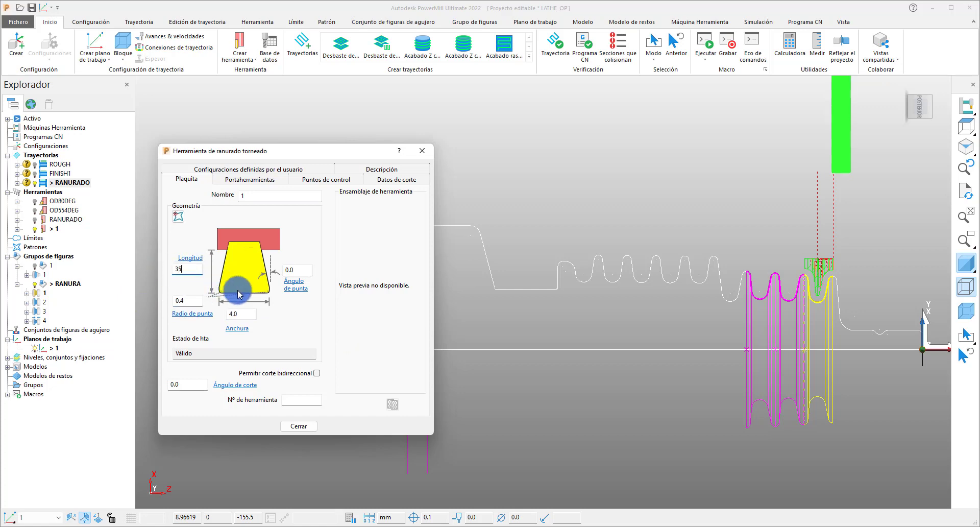
pyautogui.press('Return')
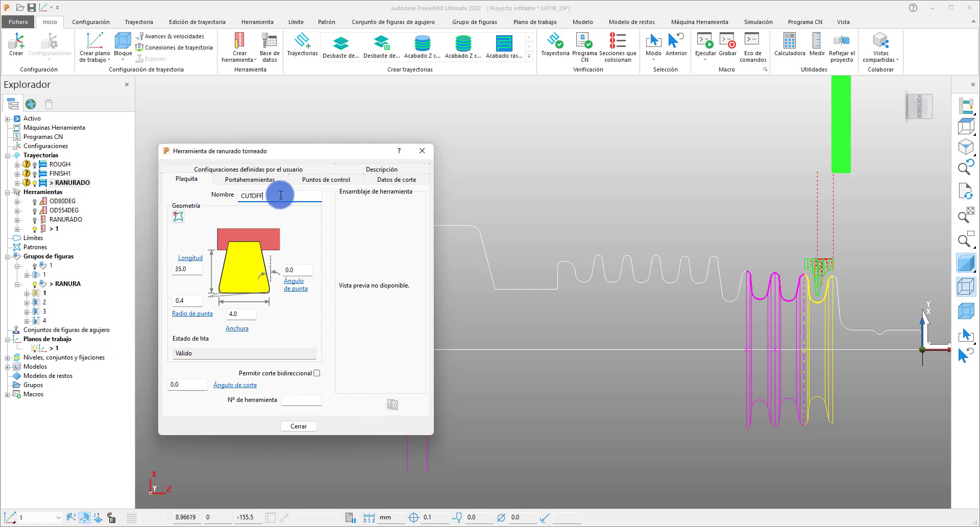
# Step: Check the CUTOFF tool's holder geometry against the part and close the tool definition
pyautogui.click(254, 181)
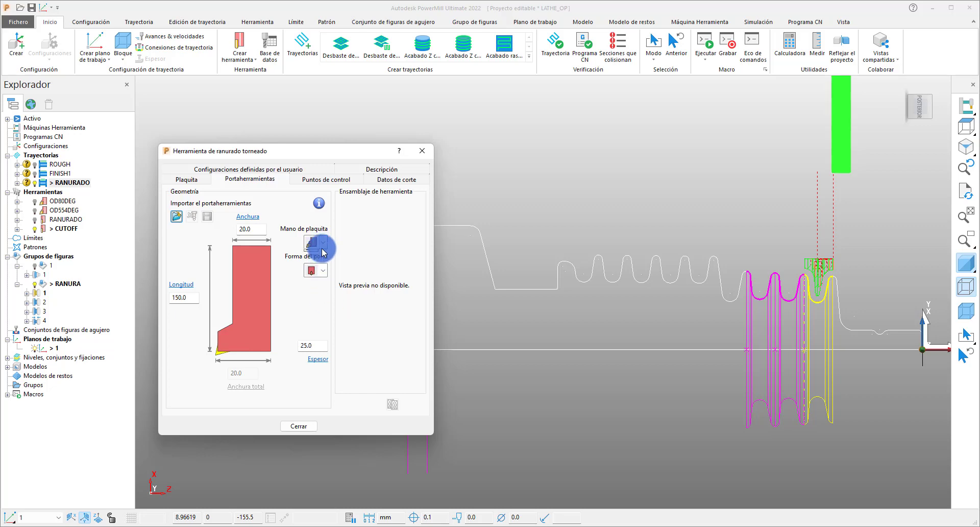
pyautogui.scroll(-2, 807, 367)
pyautogui.scroll(-1, 806, 366)
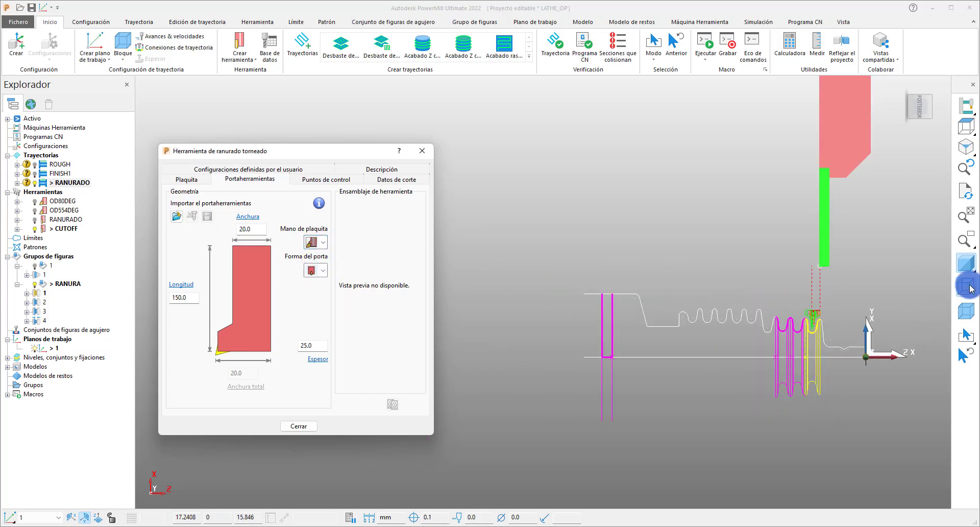
pyautogui.scroll(3, 836, 263)
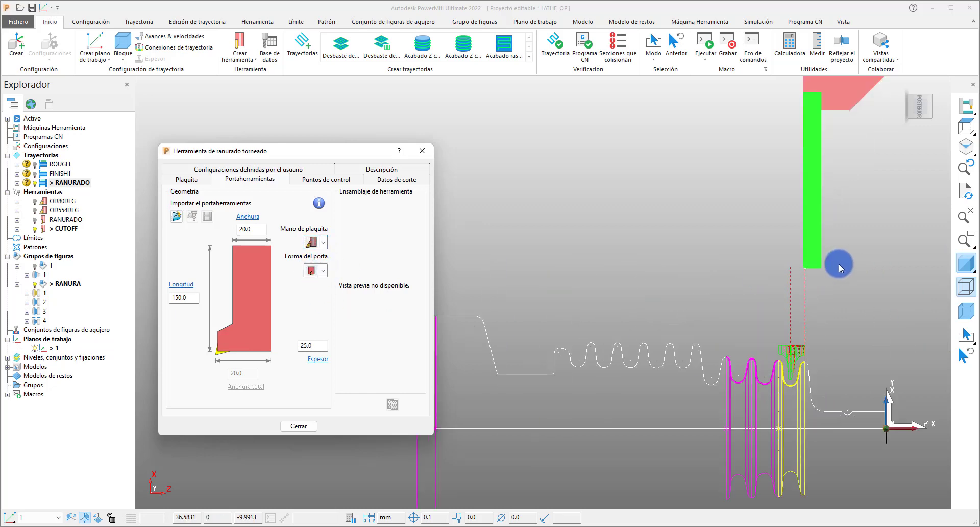
pyautogui.click(293, 425)
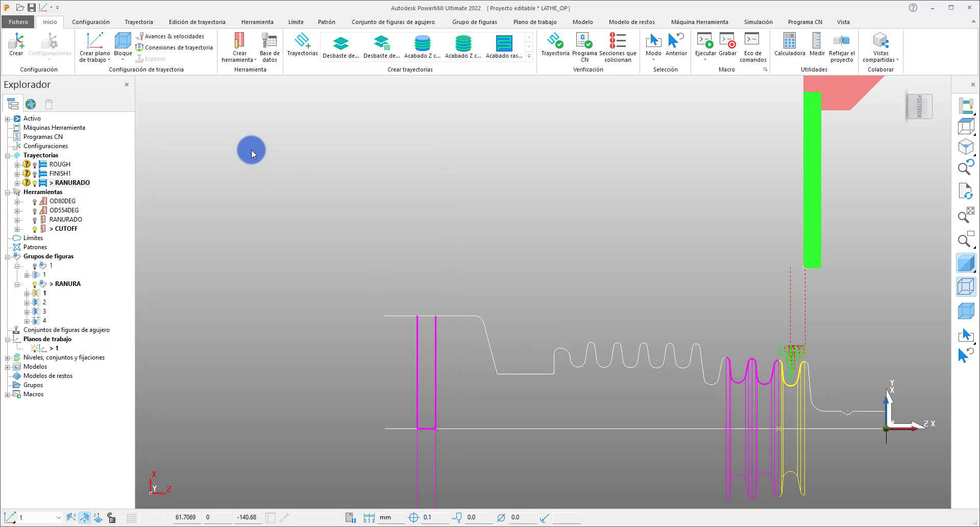
# Step: Create a new toolpath using the turning groove finishing strategy (Acabado de ranurado)
pyautogui.click(300, 46)
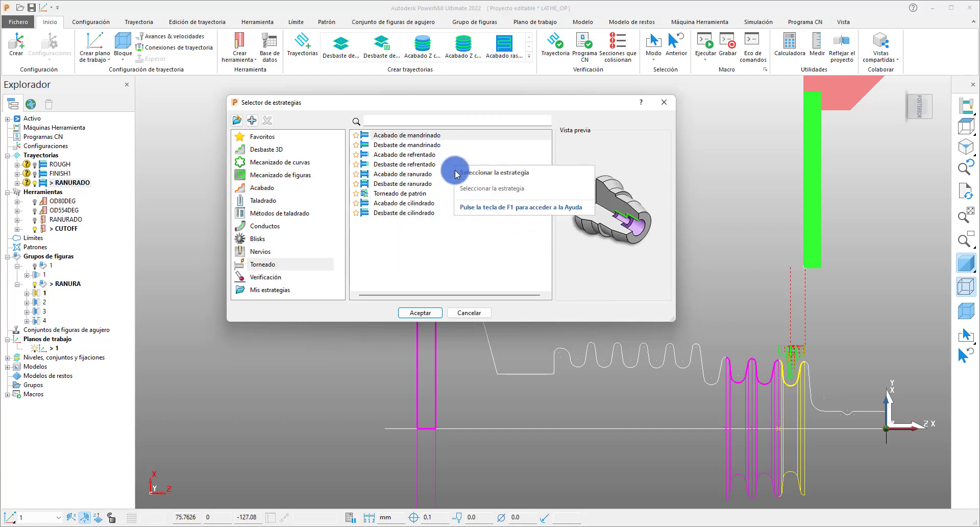
pyautogui.click(409, 184)
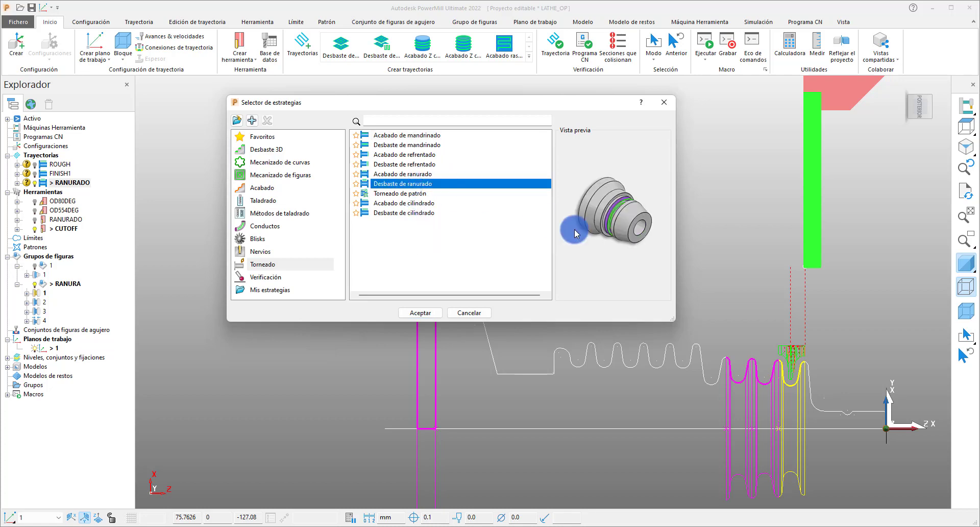
pyautogui.press('Up')
pyautogui.press('Up')
pyautogui.press('Up')
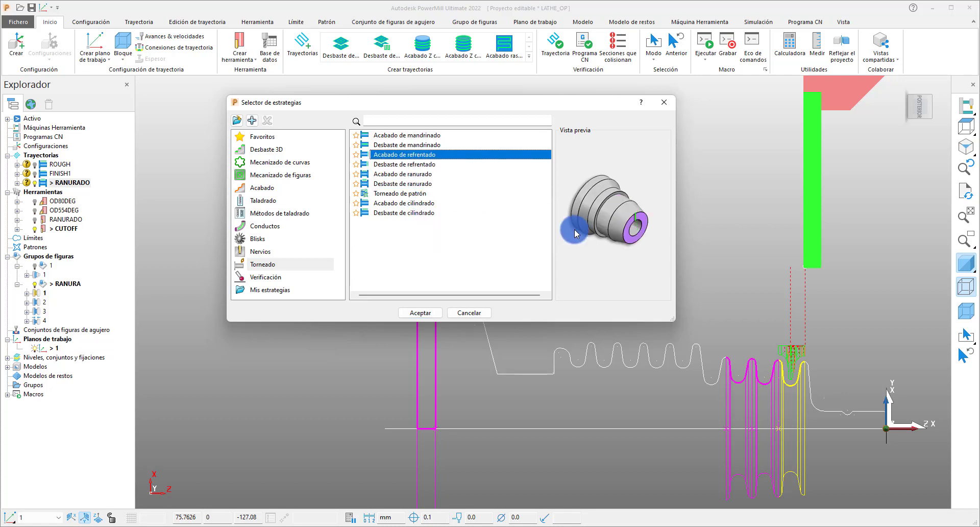
pyautogui.press('Up')
pyautogui.press('Up')
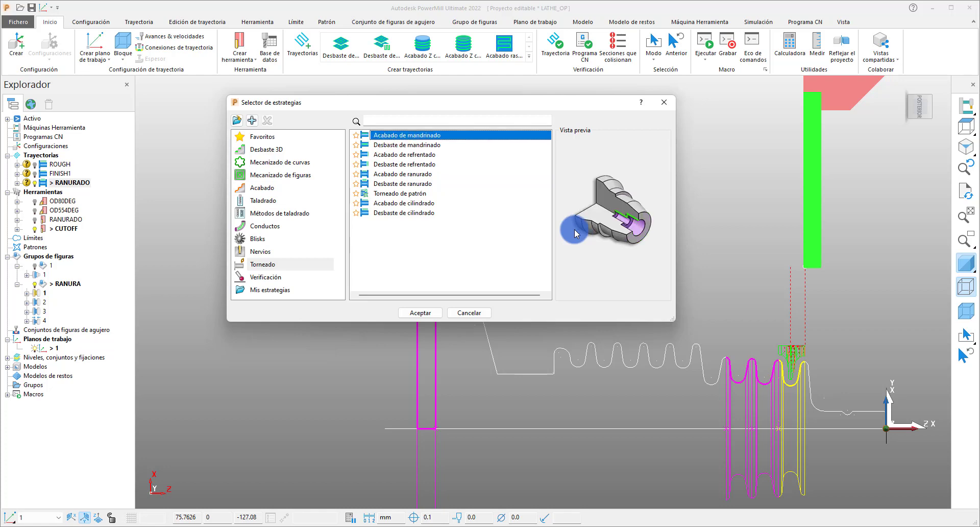
pyautogui.press('Down')
pyautogui.press('Down')
pyautogui.press('Down')
pyautogui.press('Down')
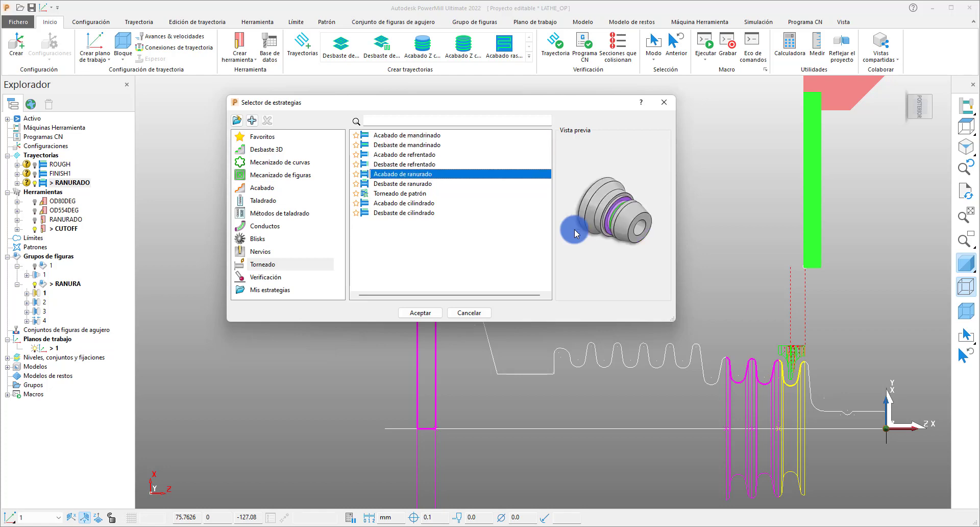
pyautogui.click(427, 312)
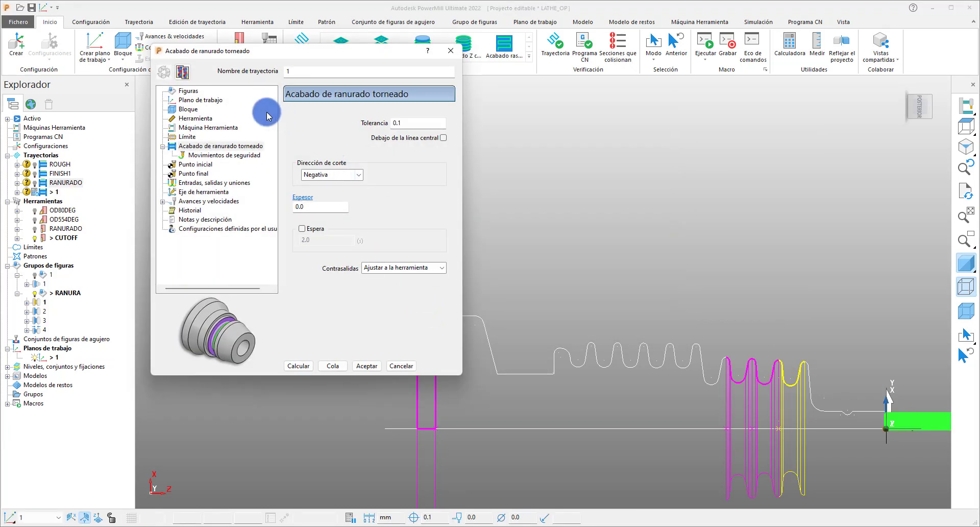
# Step: Assign feature 4 of the RANURA feature group to the groove finishing toolpath and name the toolpath CUTOFF
pyautogui.click(188, 91)
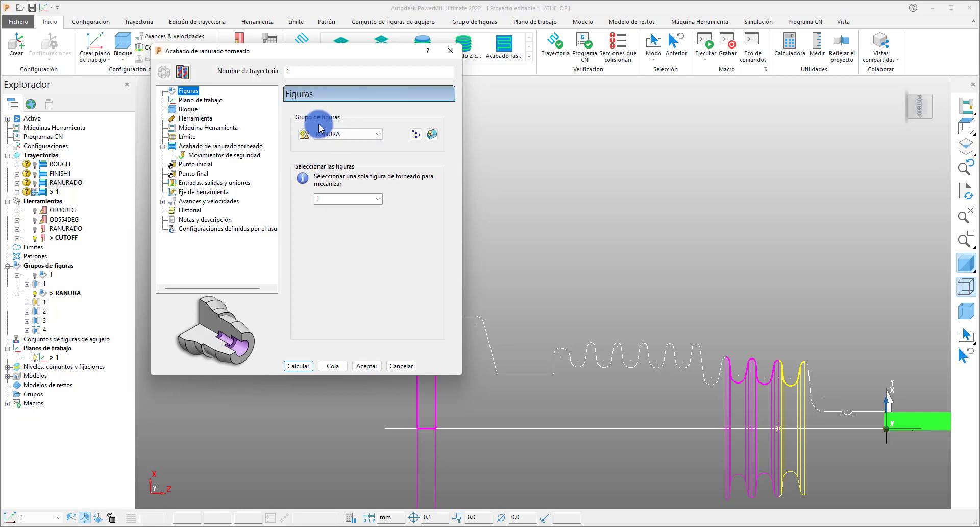
pyautogui.click(376, 199)
pyautogui.click(347, 241)
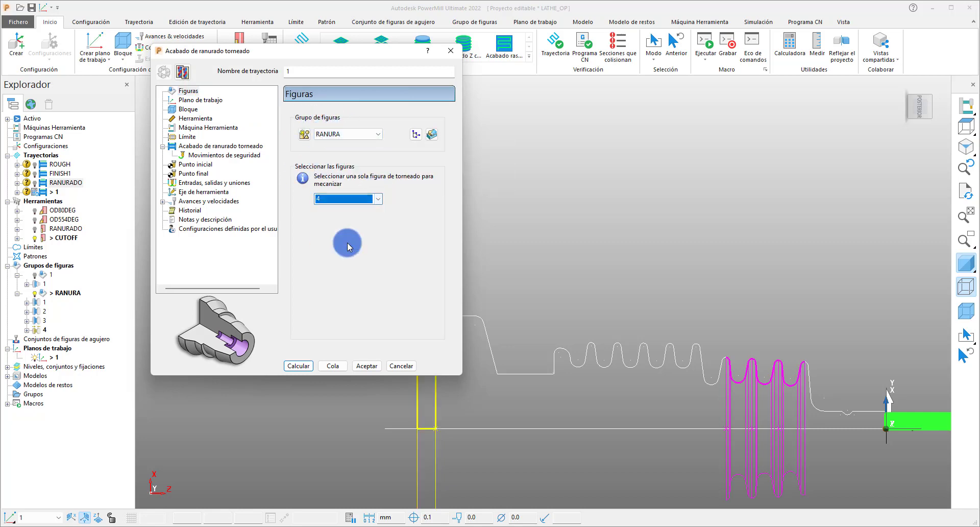
pyautogui.moveTo(288, 58); pyautogui.dragTo(716, 131)
pyautogui.click(687, 142)
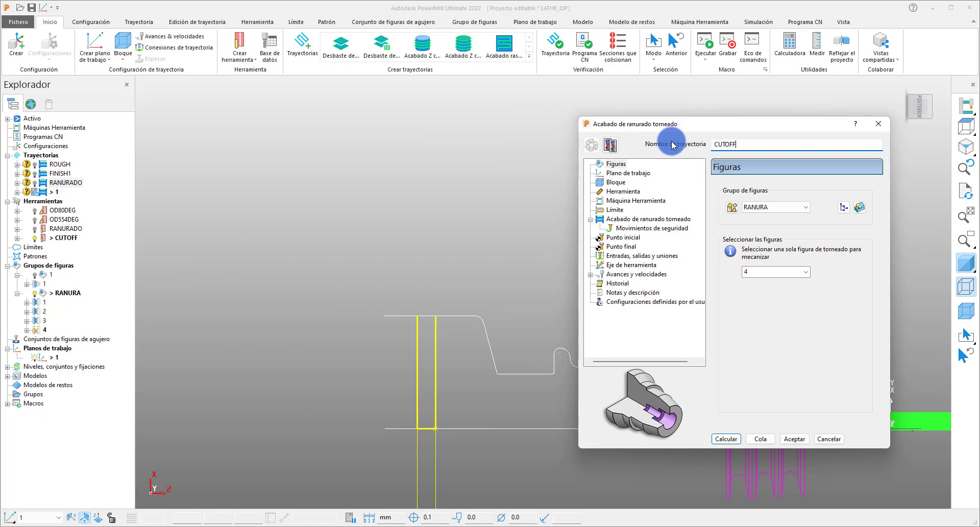
# Step: Keep the cut direction at Negativa, calculate the CUTOFF groove finishing toolpath and close its form
pyautogui.click(630, 218)
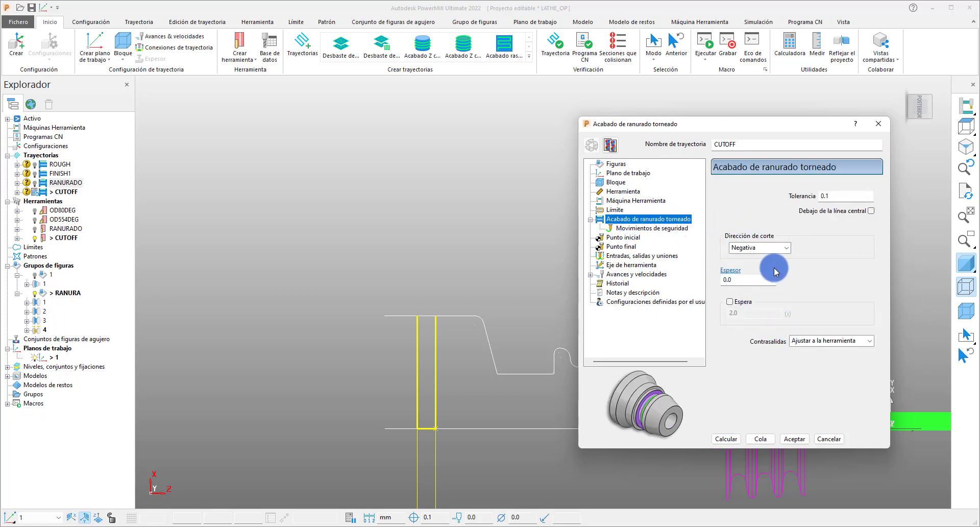
pyautogui.click(787, 247)
pyautogui.click(787, 248)
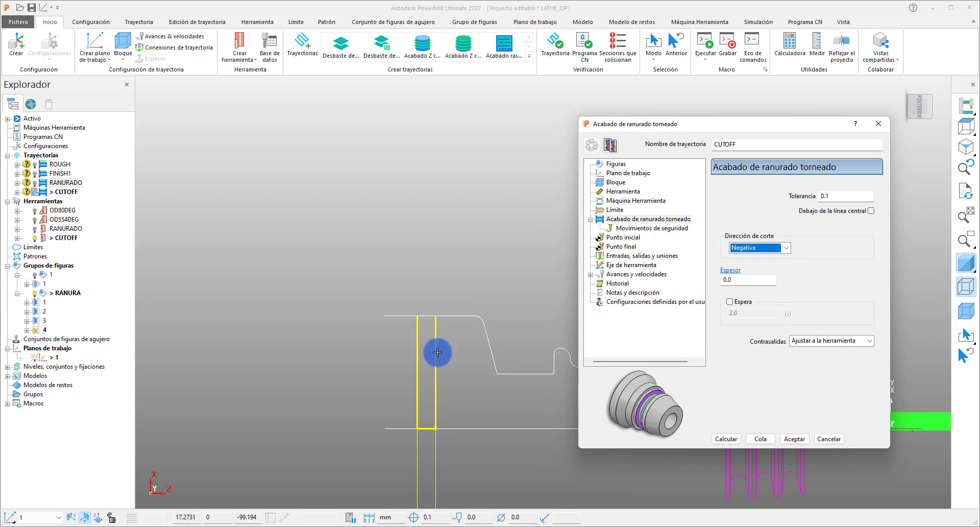
pyautogui.click(739, 438)
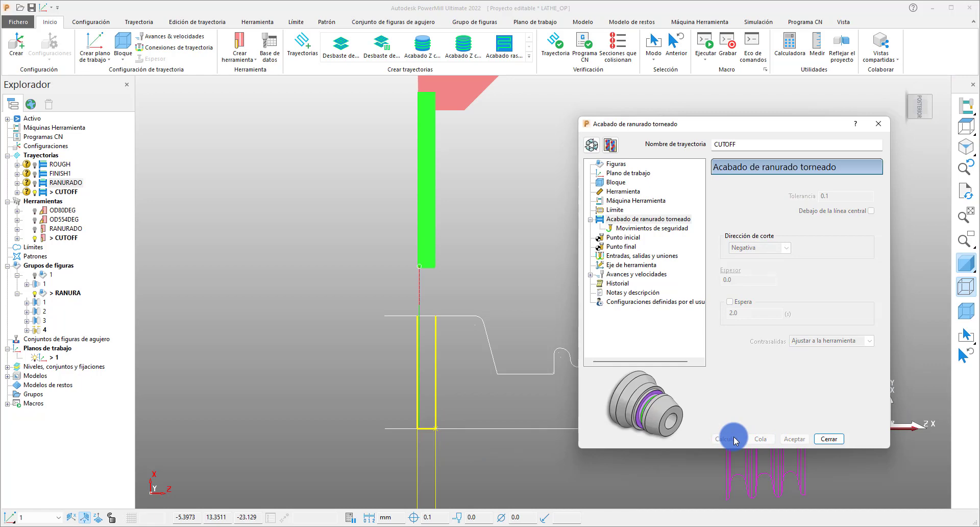
pyautogui.click(828, 438)
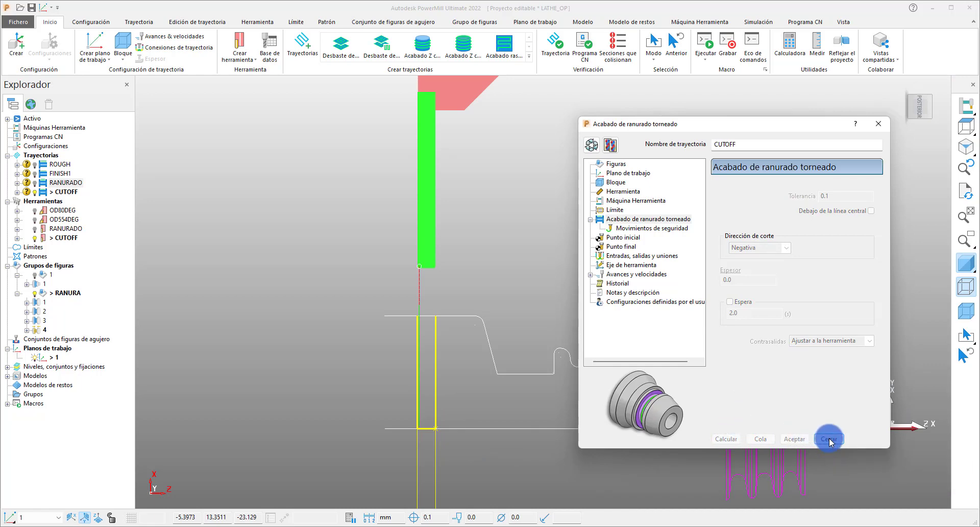
# Step: Simulate the CUTOFF toolpath from its start at 0.1x feed speed and play it through
pyautogui.rightClick(78, 192)
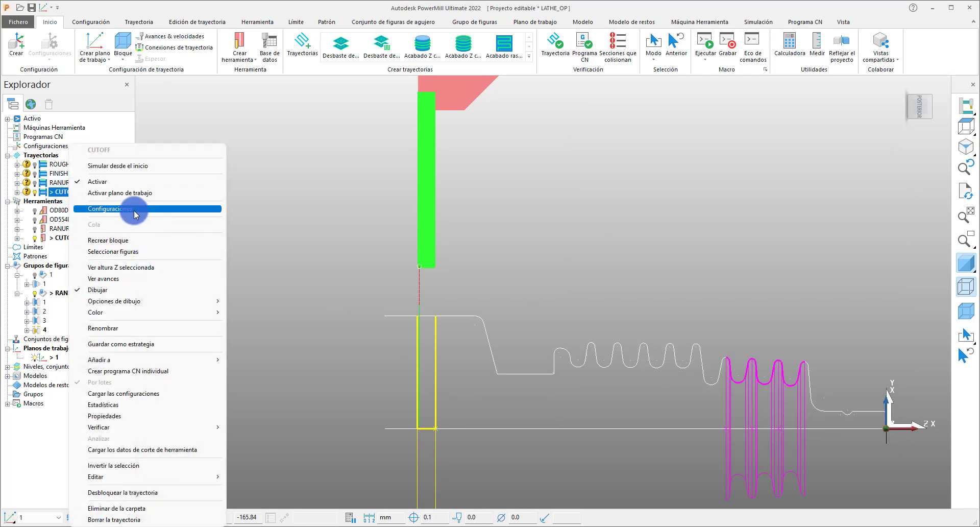
pyautogui.click(134, 210)
pyautogui.rightClick(61, 191)
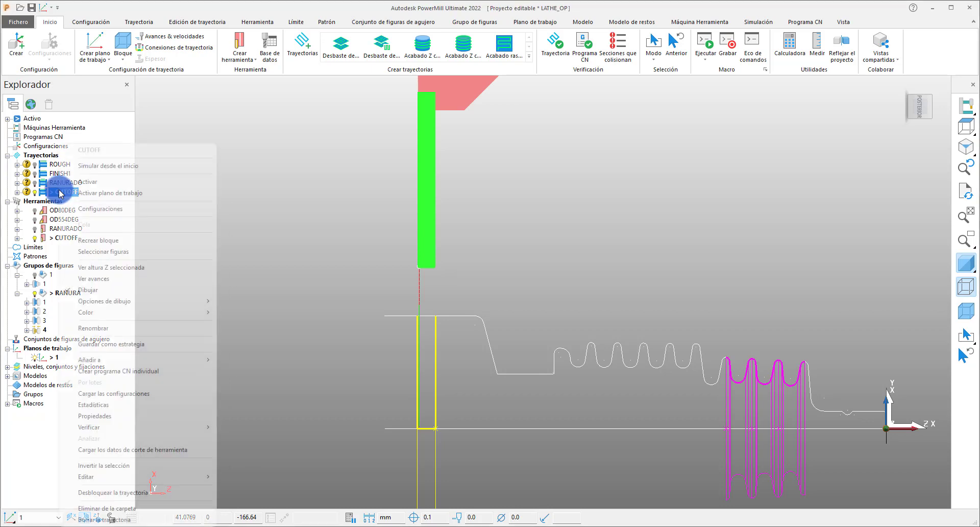
pyautogui.click(109, 165)
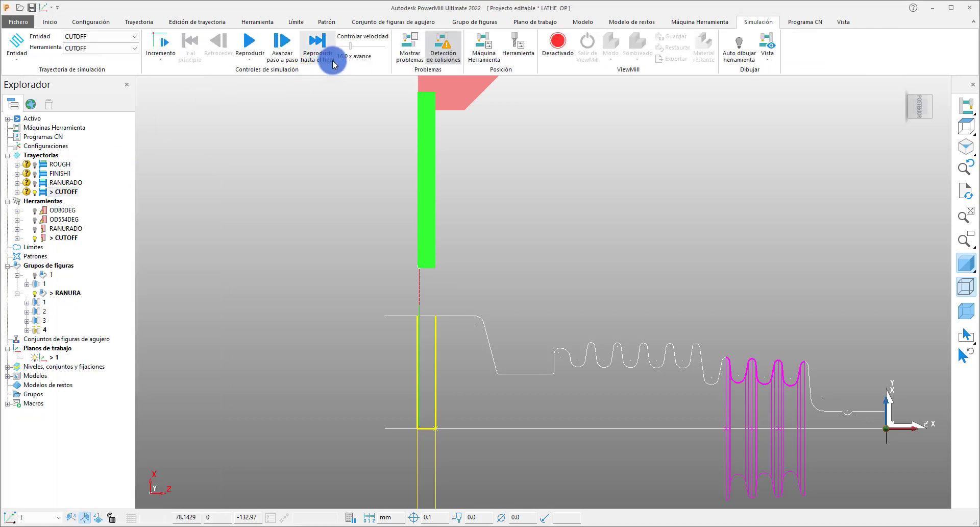
pyautogui.moveTo(350, 51); pyautogui.dragTo(338, 47)
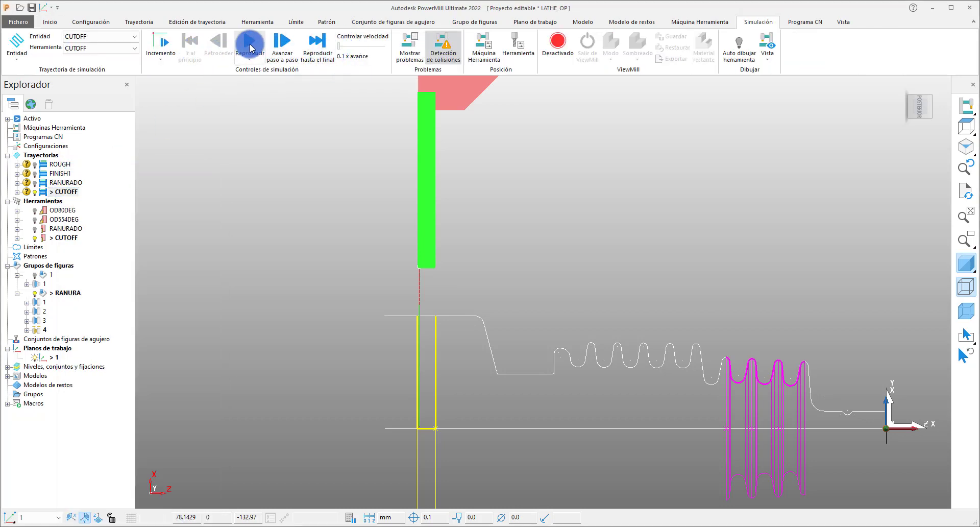
pyautogui.click(249, 43)
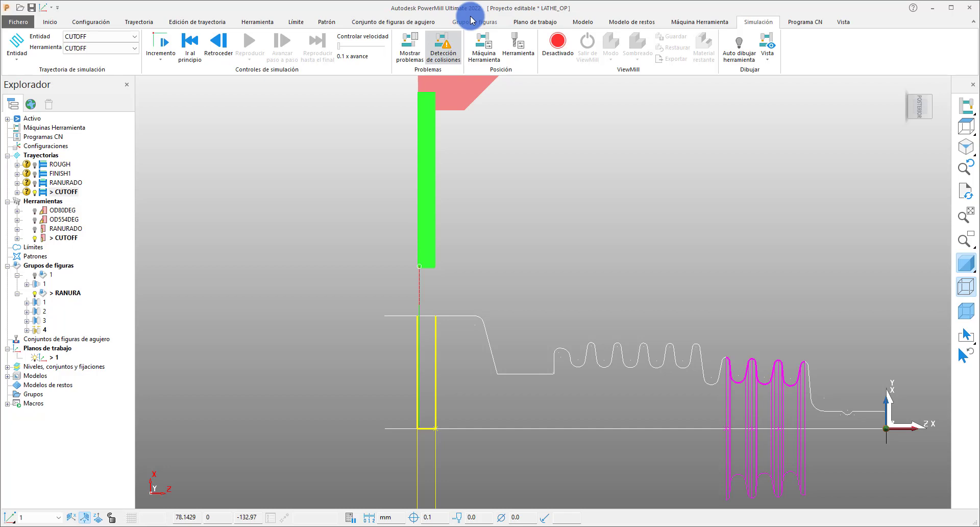
pyautogui.scroll(-2, 595, 339)
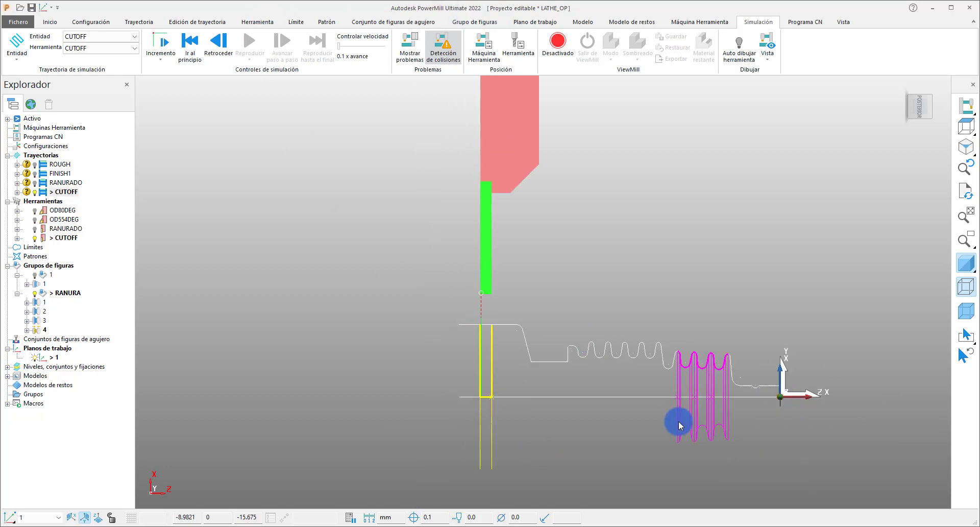
pyautogui.scroll(3, 678, 421)
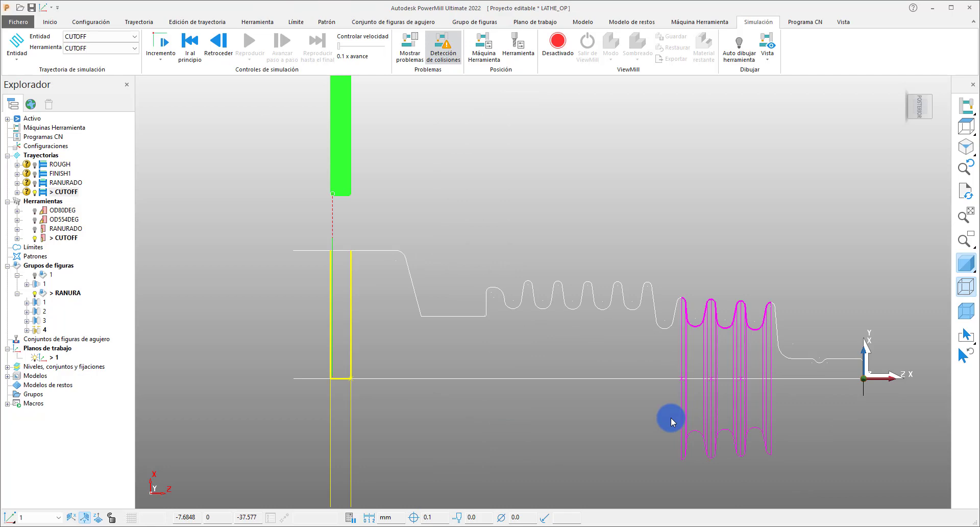